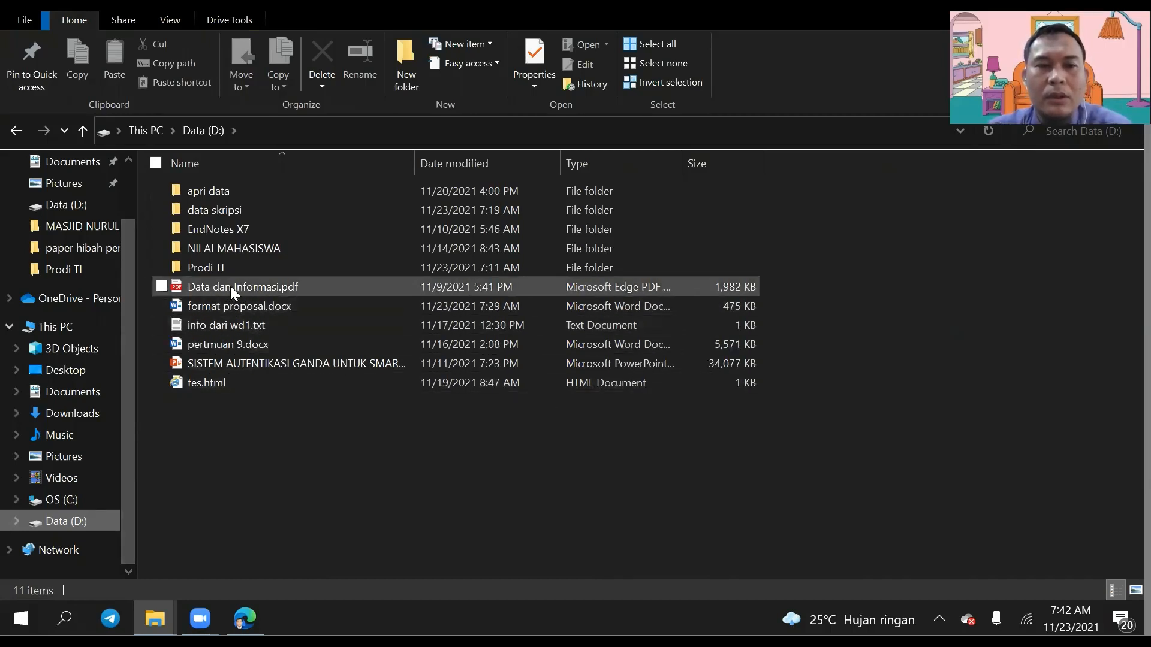
Step: Open the EndNotes X7 folder on Data (D:) and launch the ENX7Inst.exe installer
{"action": "double_click", "coordinate": [238, 229]}
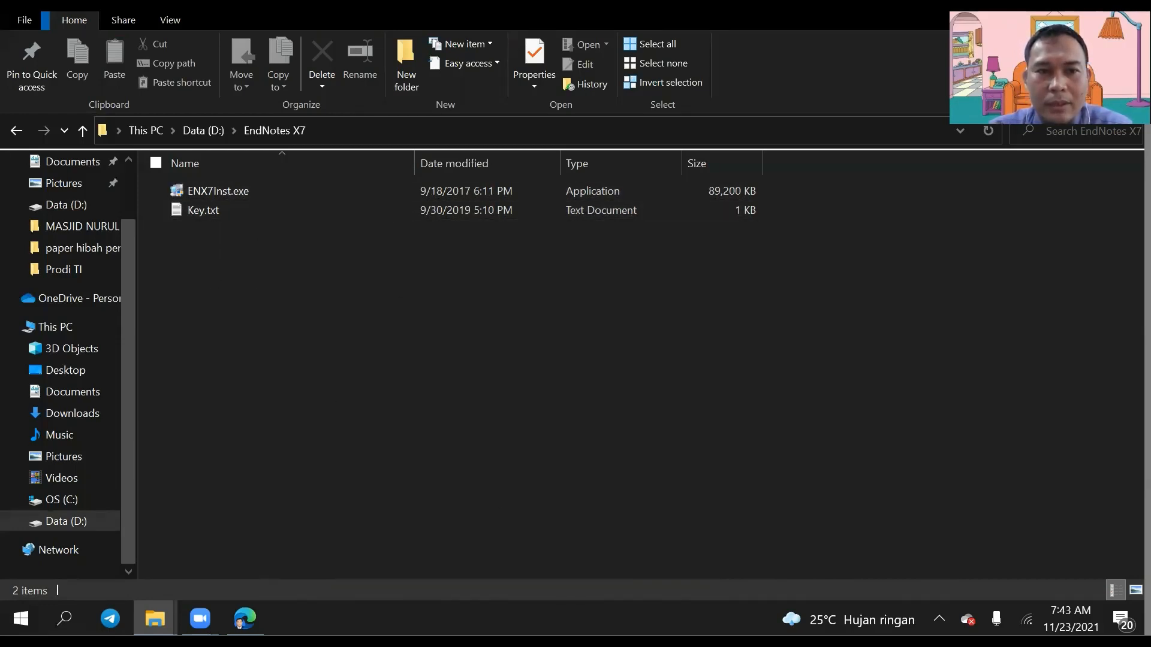
{"action": "left_click", "coordinate": [240, 193]}
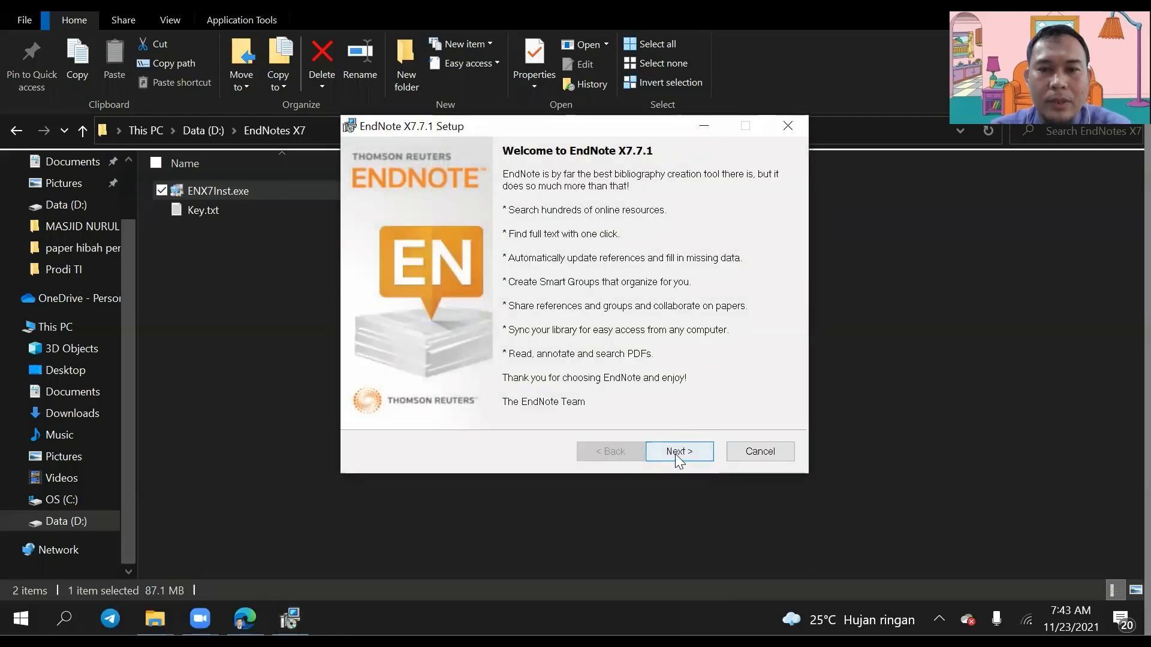
Step: Move past the welcome page and copy the product key from Key.txt
{"action": "left_click", "coordinate": [670, 449]}
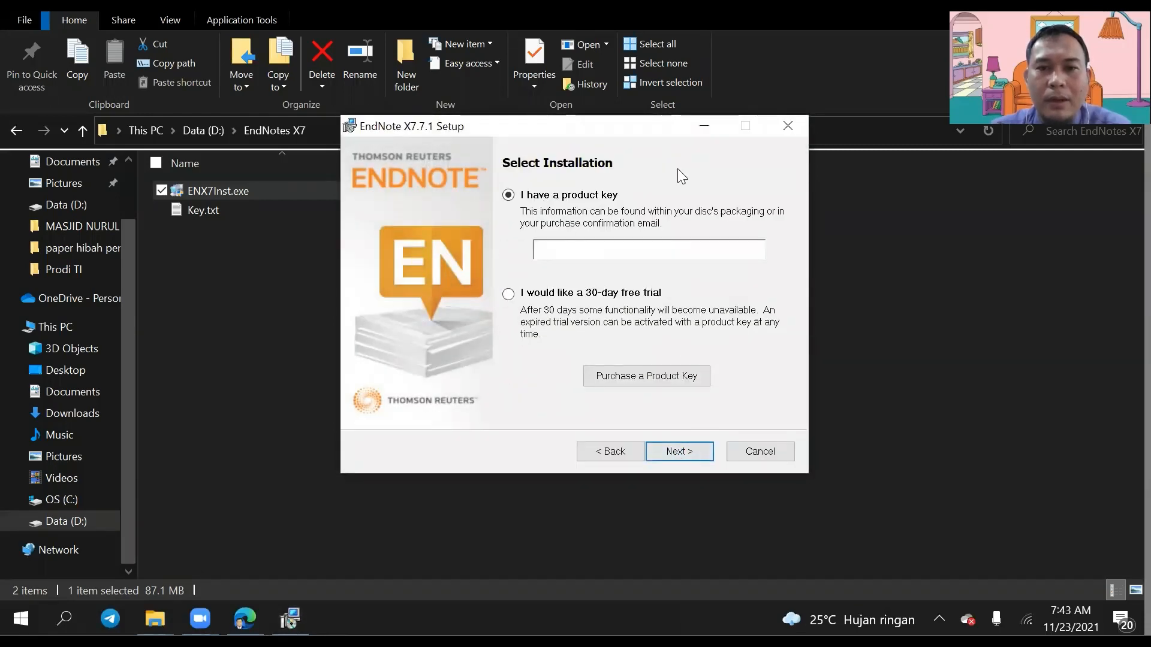
{"action": "double_click", "coordinate": [195, 210]}
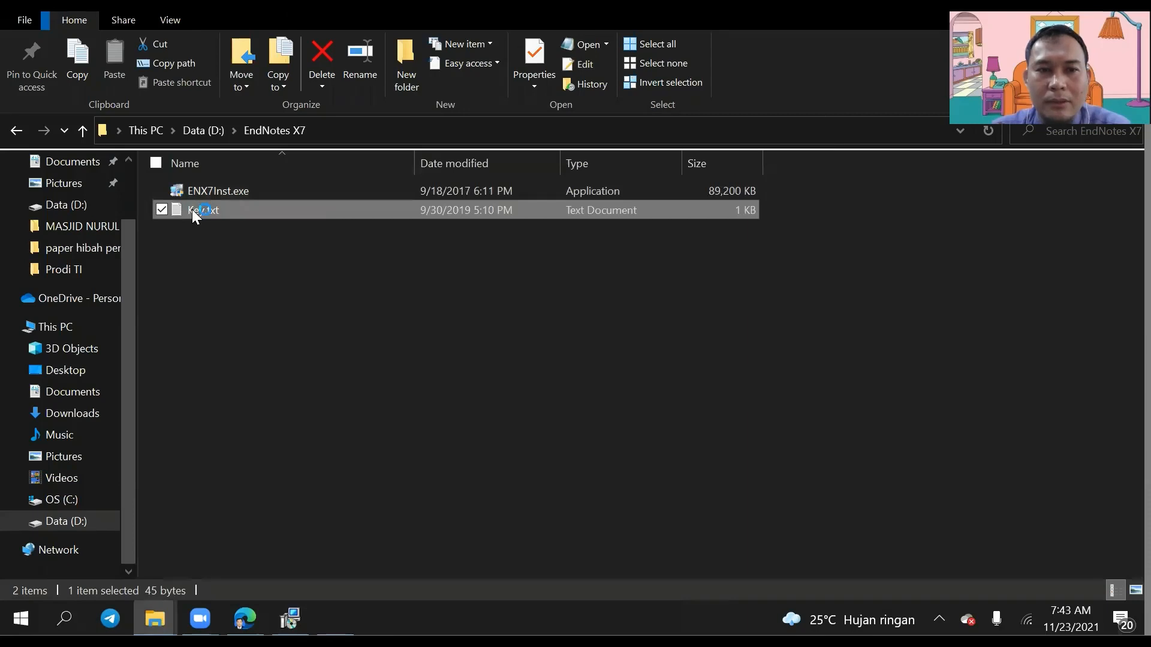
{"action": "left_click_drag", "start_coordinate": [463, 493], "coordinate": [685, 499]}
{"action": "right_click", "coordinate": [634, 495]}
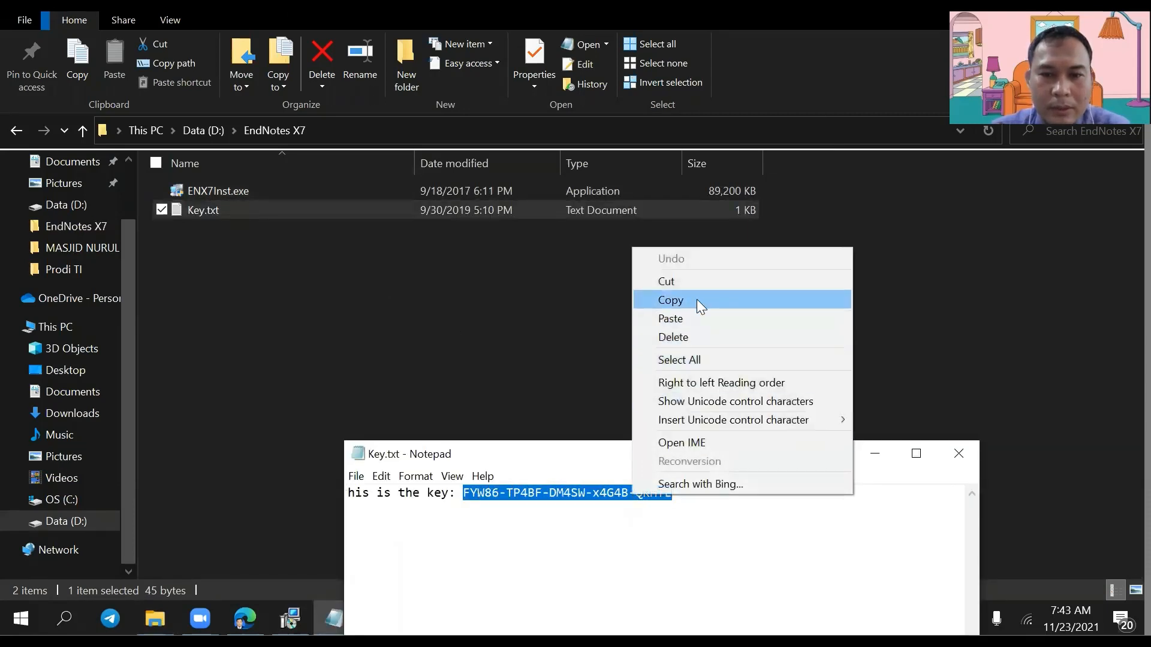
{"action": "left_click", "coordinate": [699, 299]}
Step: Paste the copied product key into the setup wizard and continue to User Information
{"action": "left_click", "coordinate": [974, 467]}
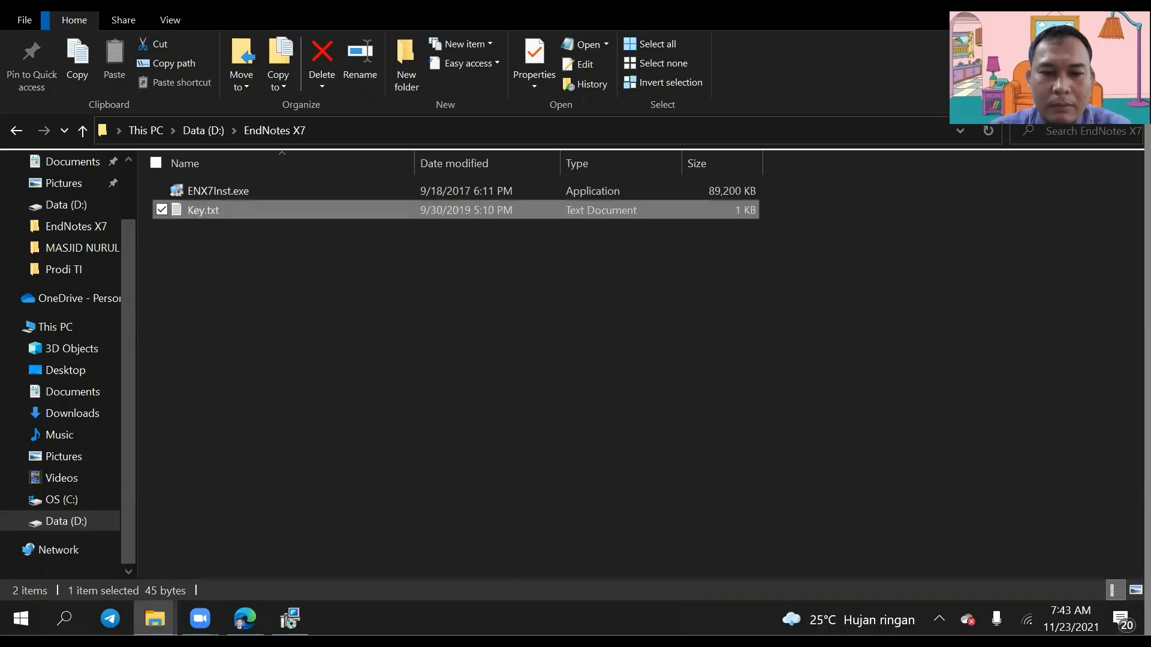
{"action": "key", "text": "alt+Tab"}
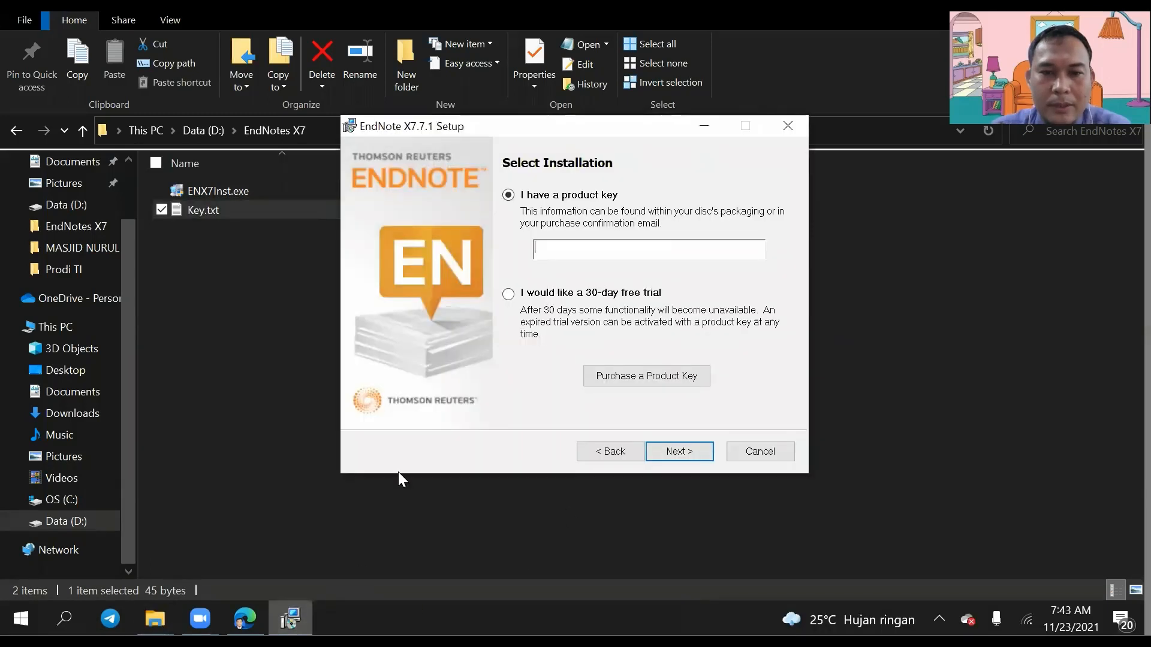
{"action": "left_click", "coordinate": [581, 252]}
{"action": "key", "text": "ctrl+v"}
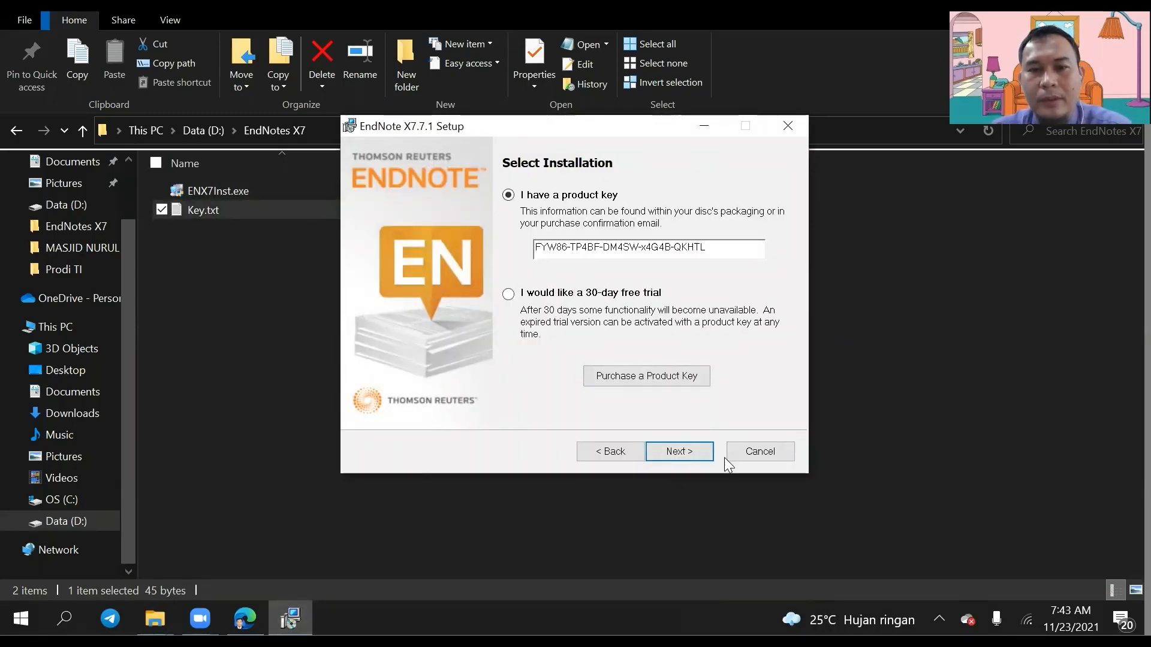
{"action": "left_click", "coordinate": [679, 452]}
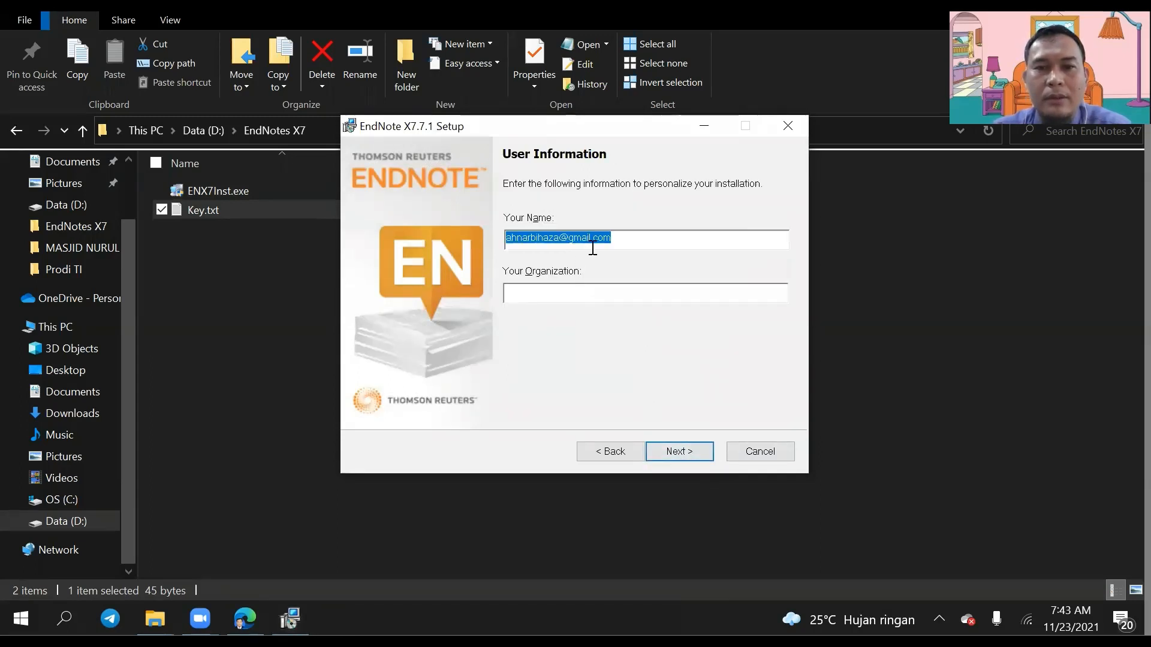
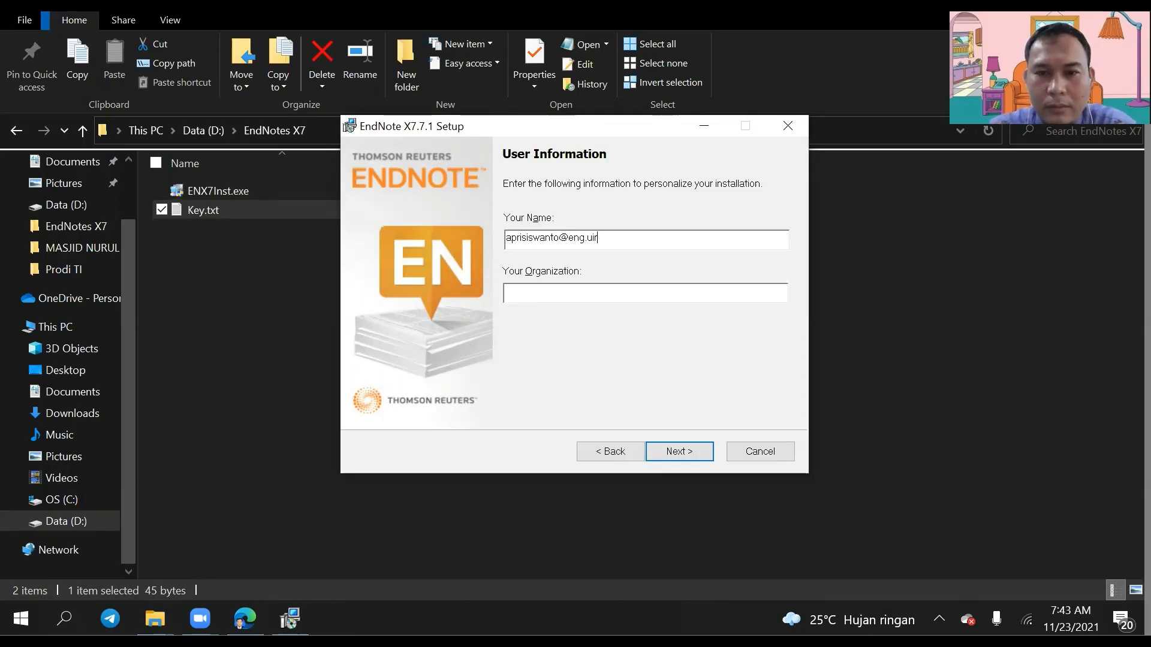
Step: Enter the user's e-mail address as the name and 'Universitas Islam Riau' as the organization
{"action": "key", "text": "Tab"}
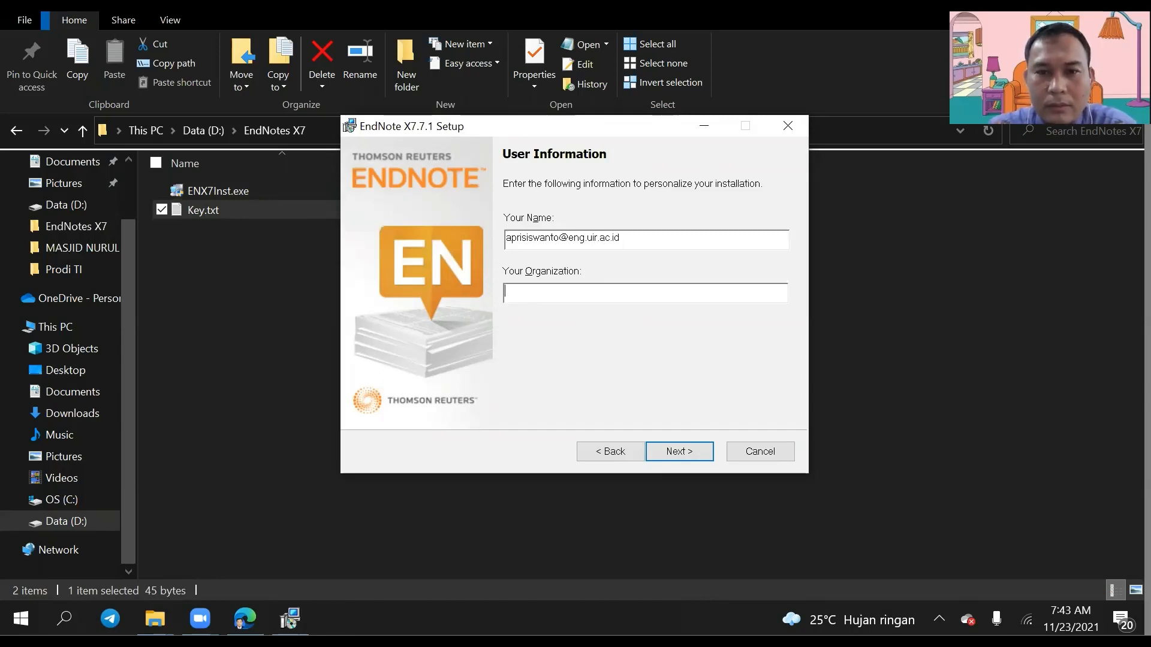
{"action": "type", "text": "Universi"}
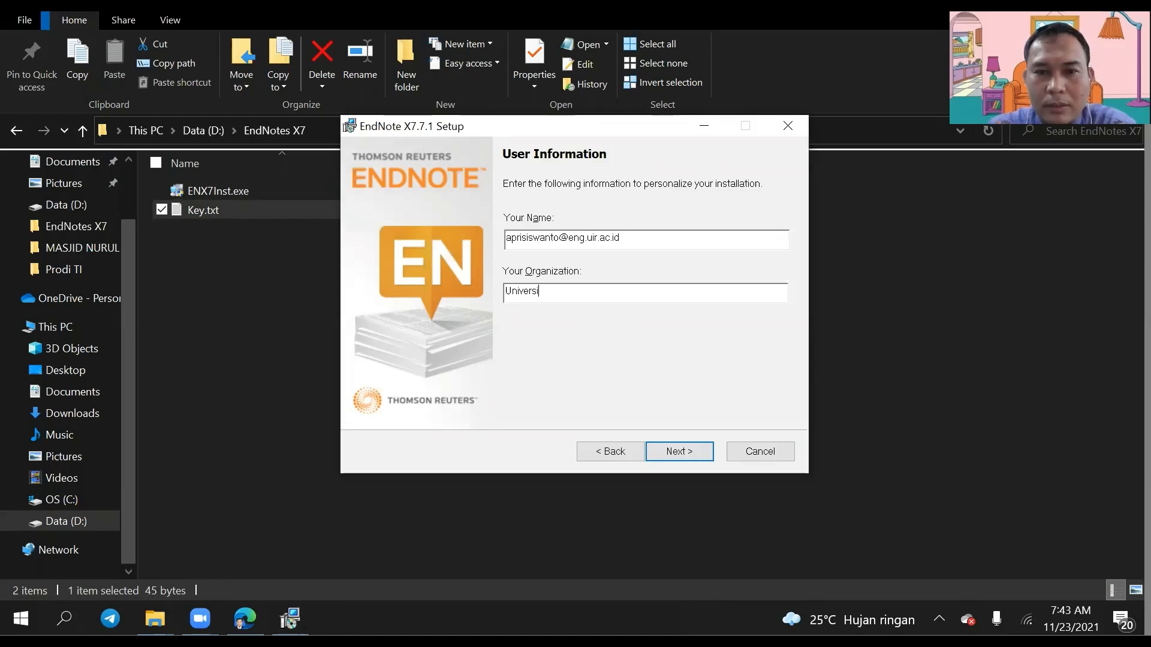
{"action": "type", "text": "tas Isla"}
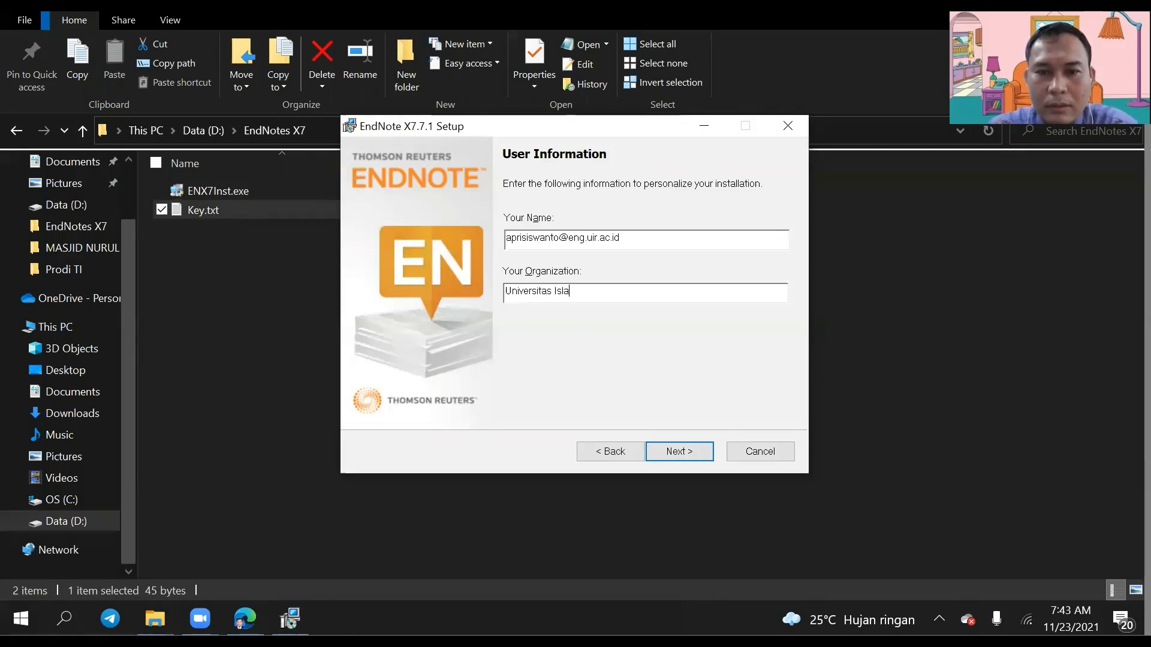
{"action": "type", "text": "m Riau"}
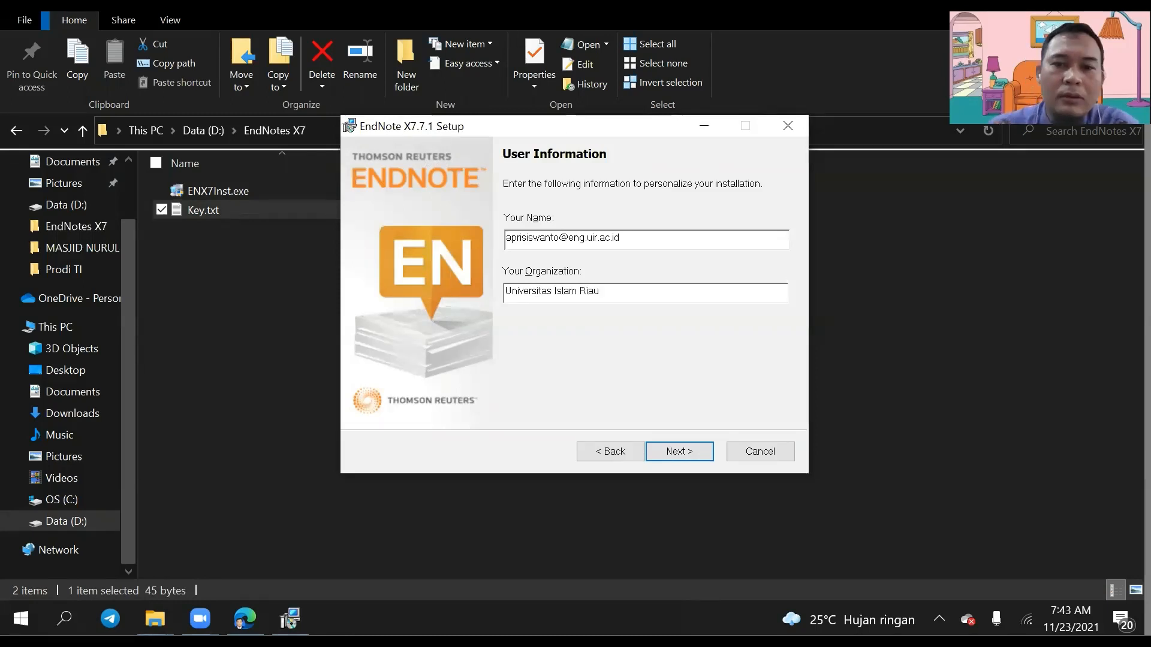
Step: Accept the license, keep Typical setup and the default folder, and install EndNote X7.7.1
{"action": "left_click", "coordinate": [673, 459]}
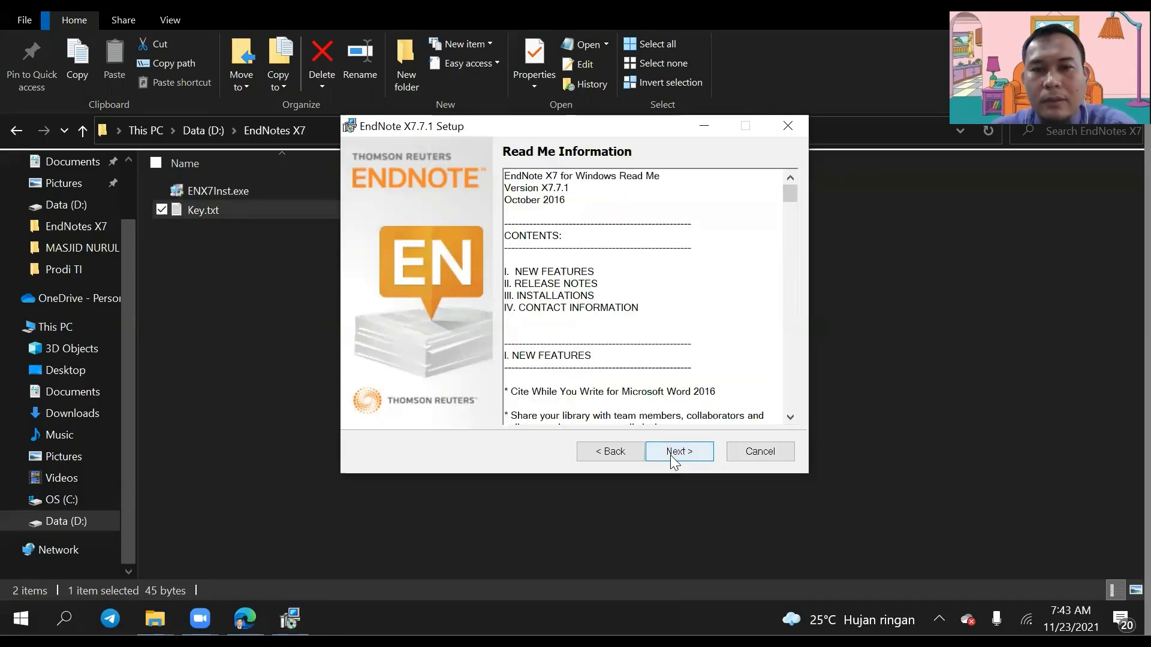
{"action": "left_click", "coordinate": [693, 455]}
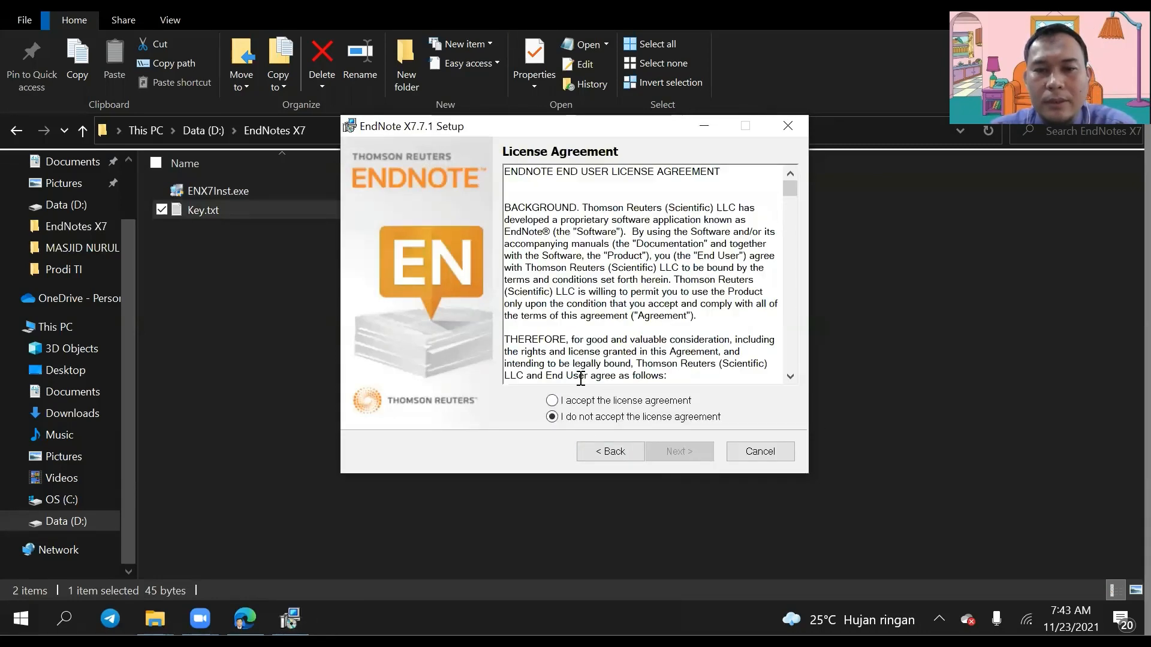
{"action": "left_click", "coordinate": [613, 400]}
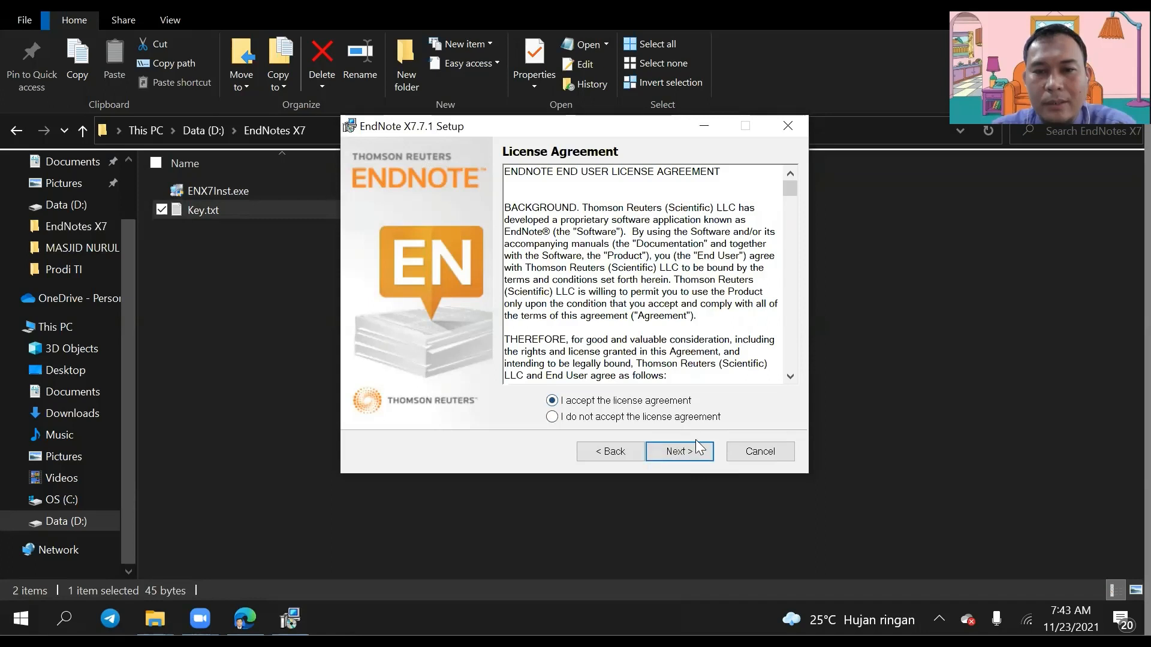
{"action": "left_click", "coordinate": [691, 460]}
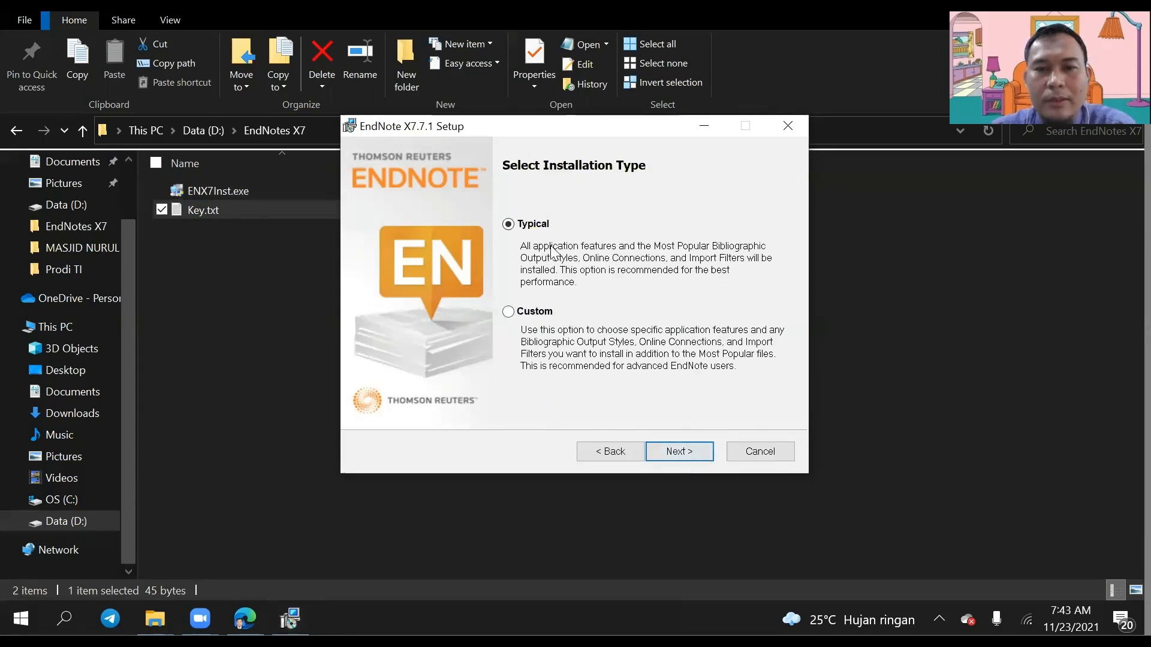
{"action": "left_click", "coordinate": [677, 455]}
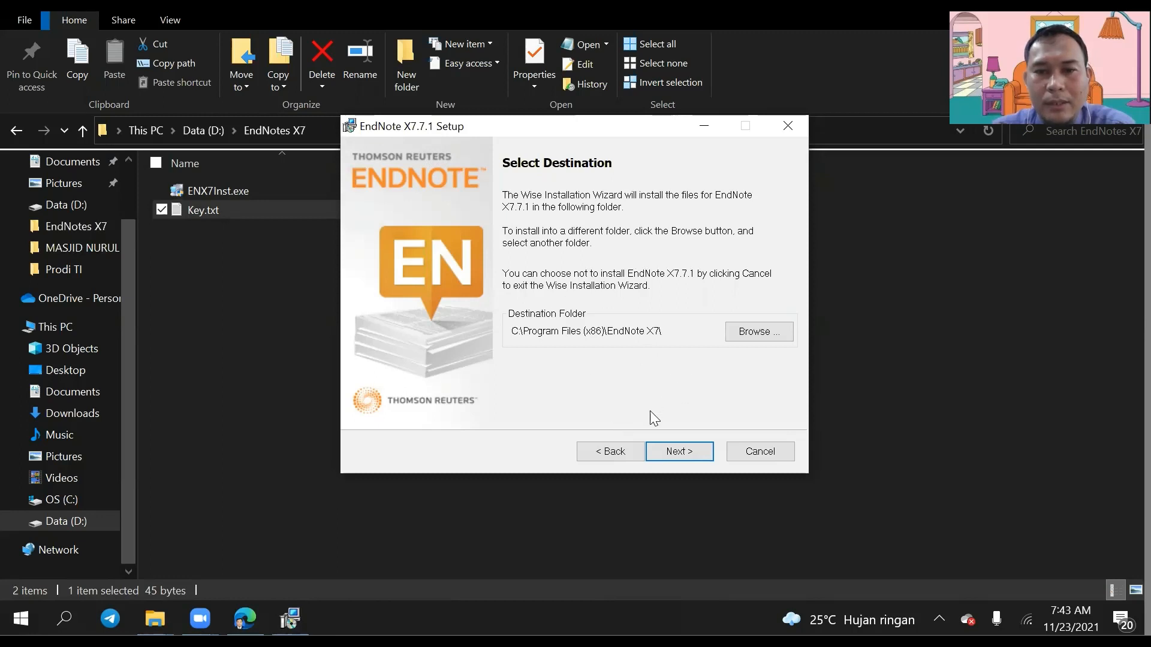
{"action": "left_click", "coordinate": [676, 455]}
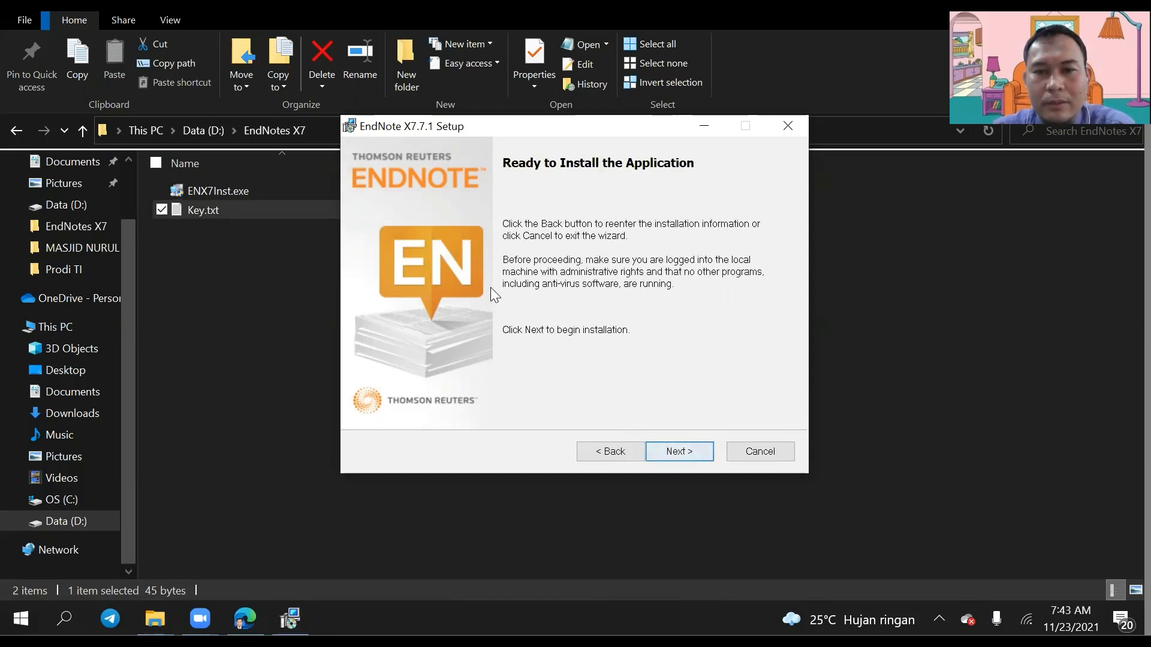
{"action": "left_click", "coordinate": [693, 451]}
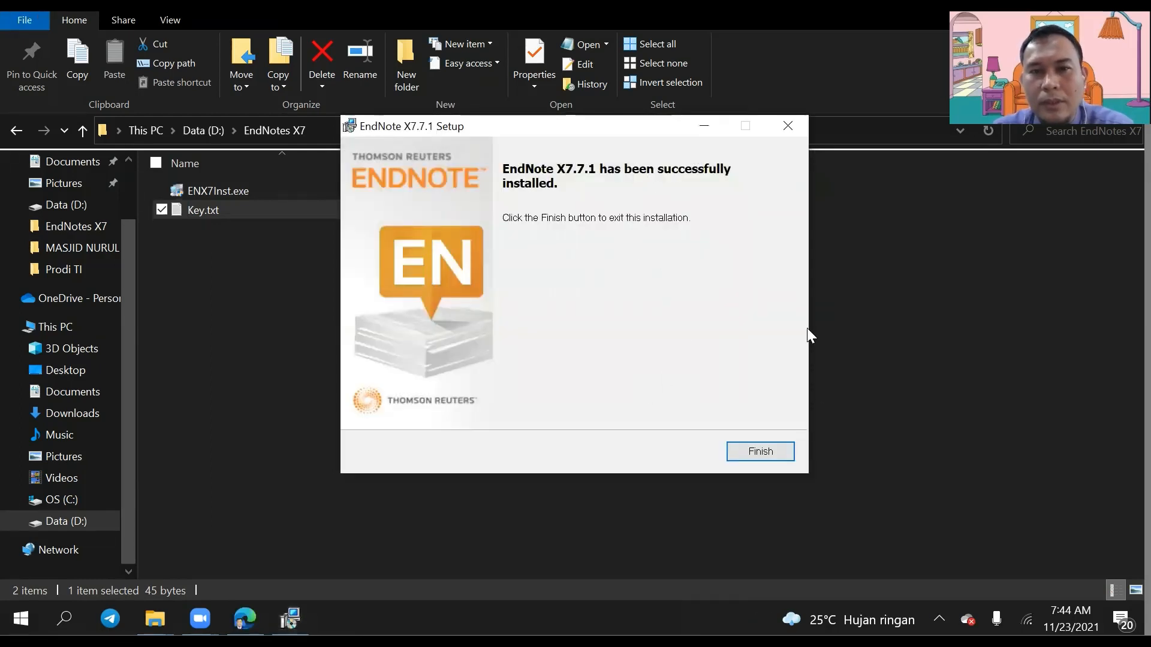
Step: Close both finished setup windows and File Explorer, then bring up Windows search
{"action": "left_click", "coordinate": [754, 455]}
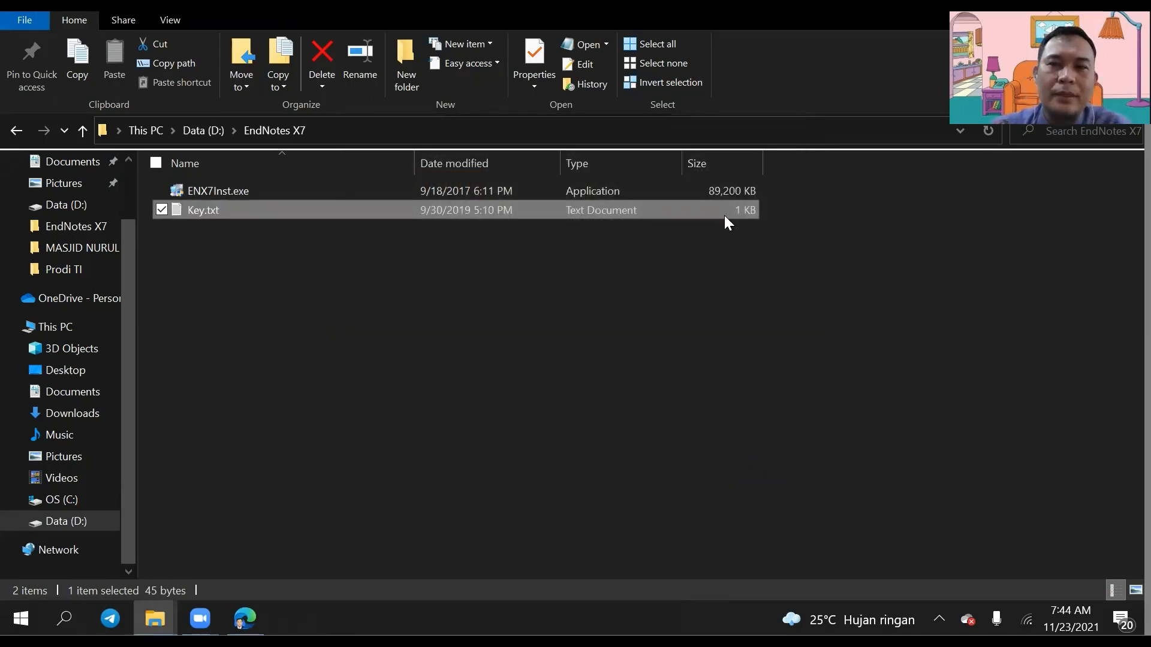
{"action": "key", "text": "alt+Left"}
{"action": "key", "text": "super+d"}
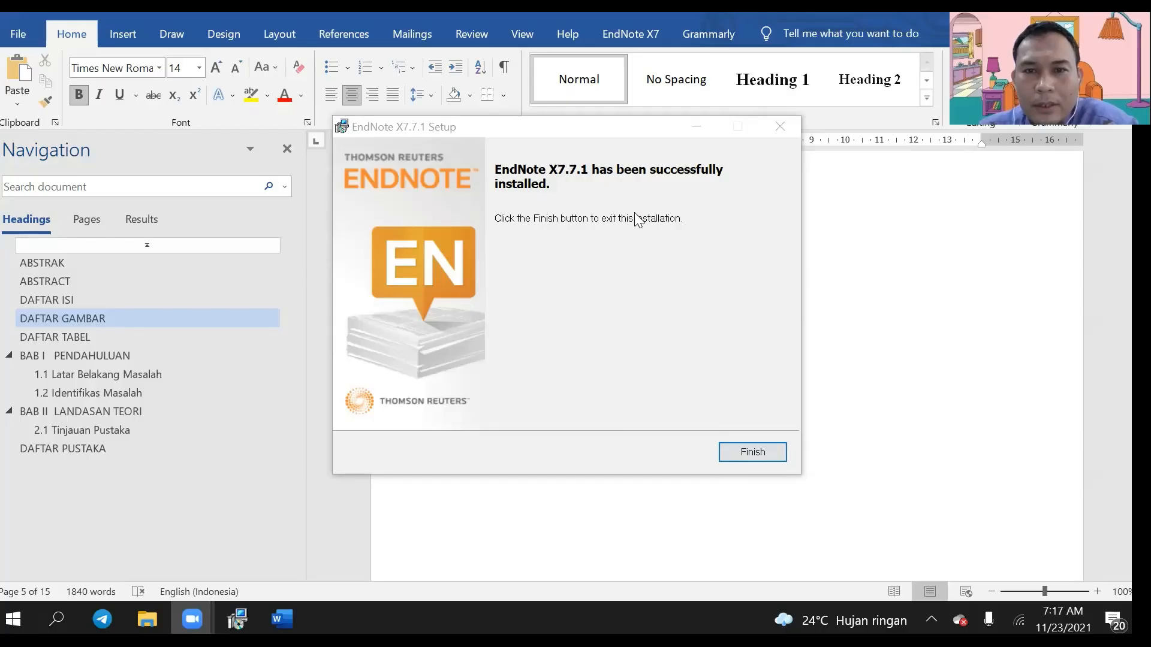
{"action": "left_click", "coordinate": [735, 452]}
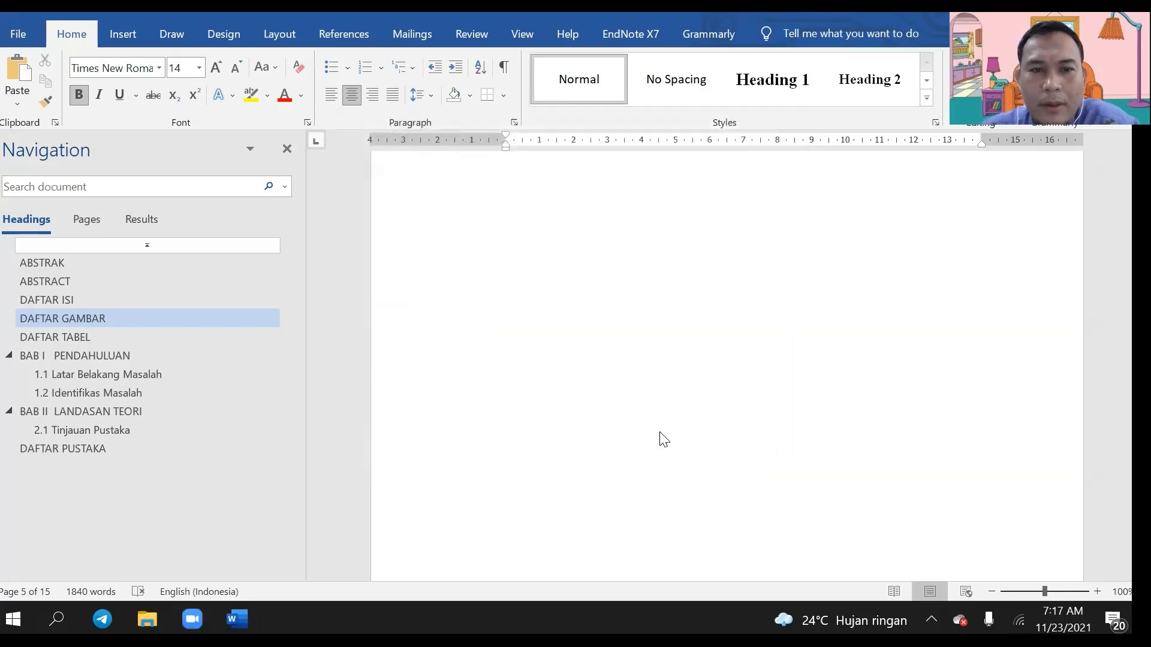
{"action": "left_click", "coordinate": [55, 609]}
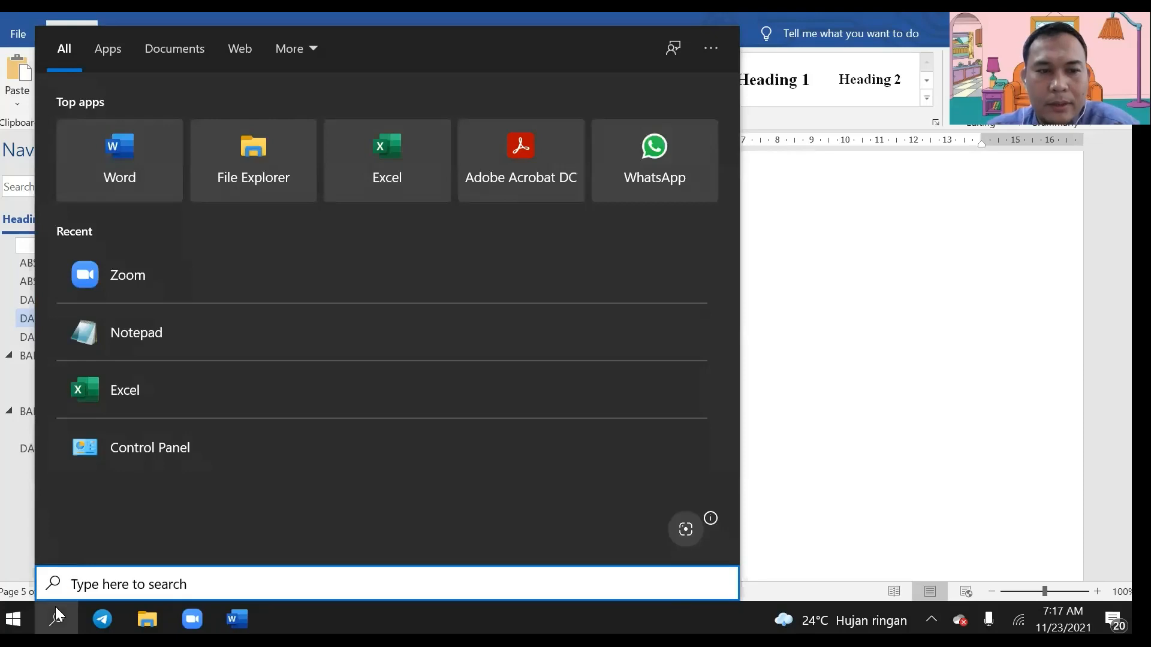
Step: Search Windows for 'end' and launch the EndNote app
{"action": "type", "text": "end"}
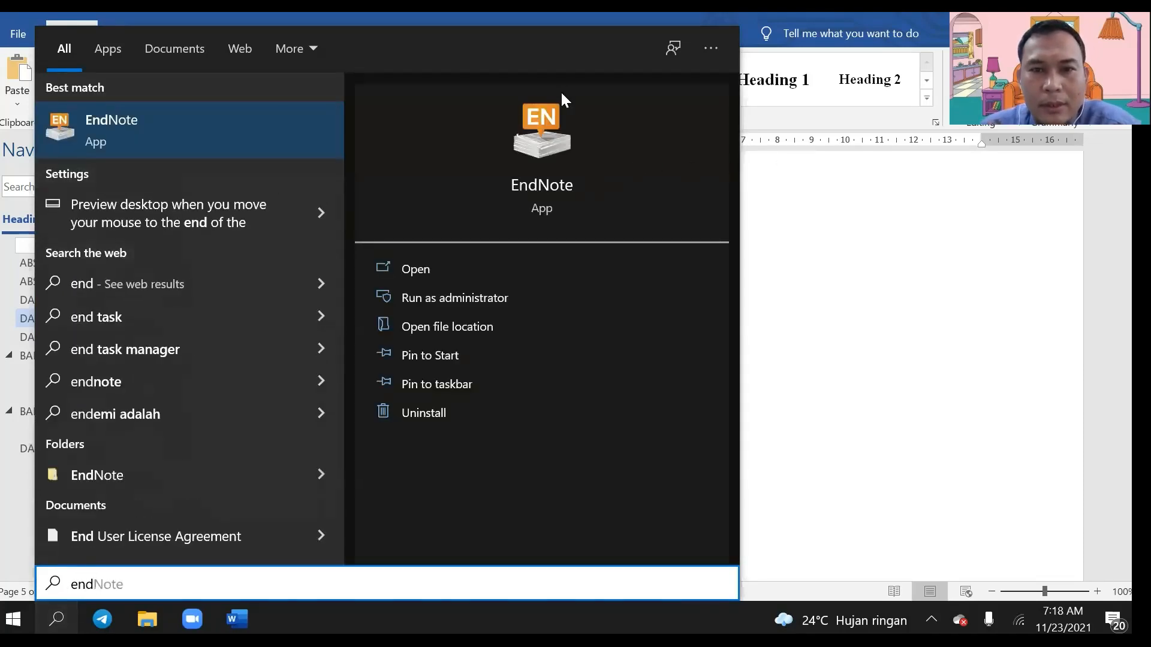
{"action": "left_click", "coordinate": [553, 188]}
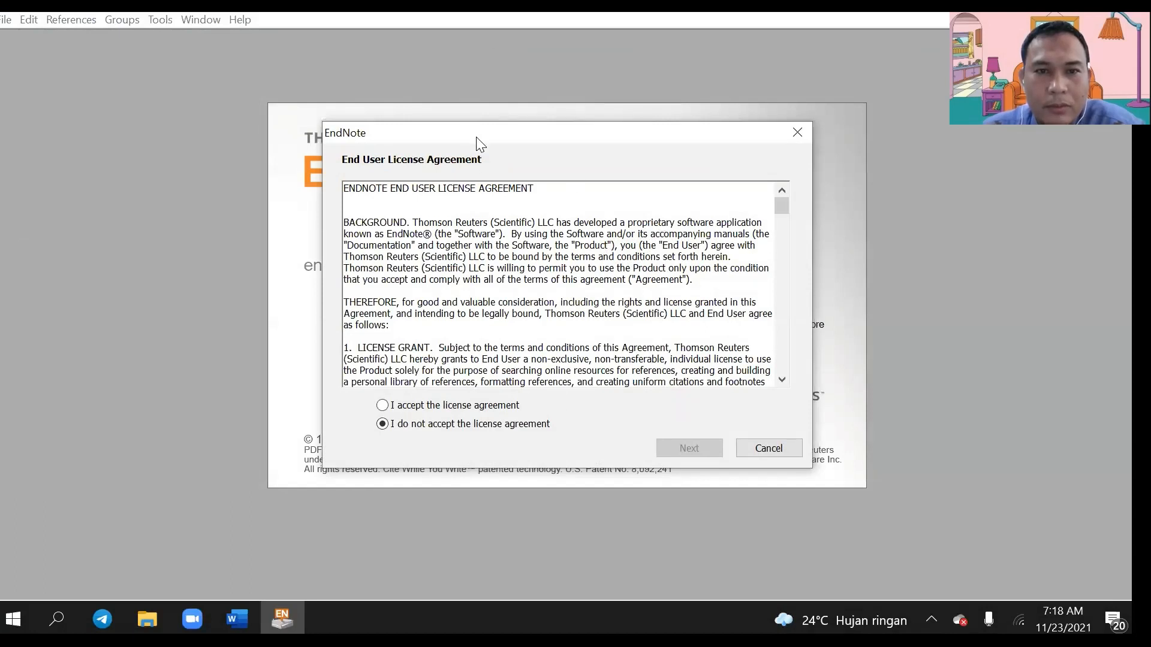
Step: Accept the EndNote licence, finish the welcome slides, and decline the X7.8 update and EndNote 20 offers
{"action": "left_click", "coordinate": [391, 408]}
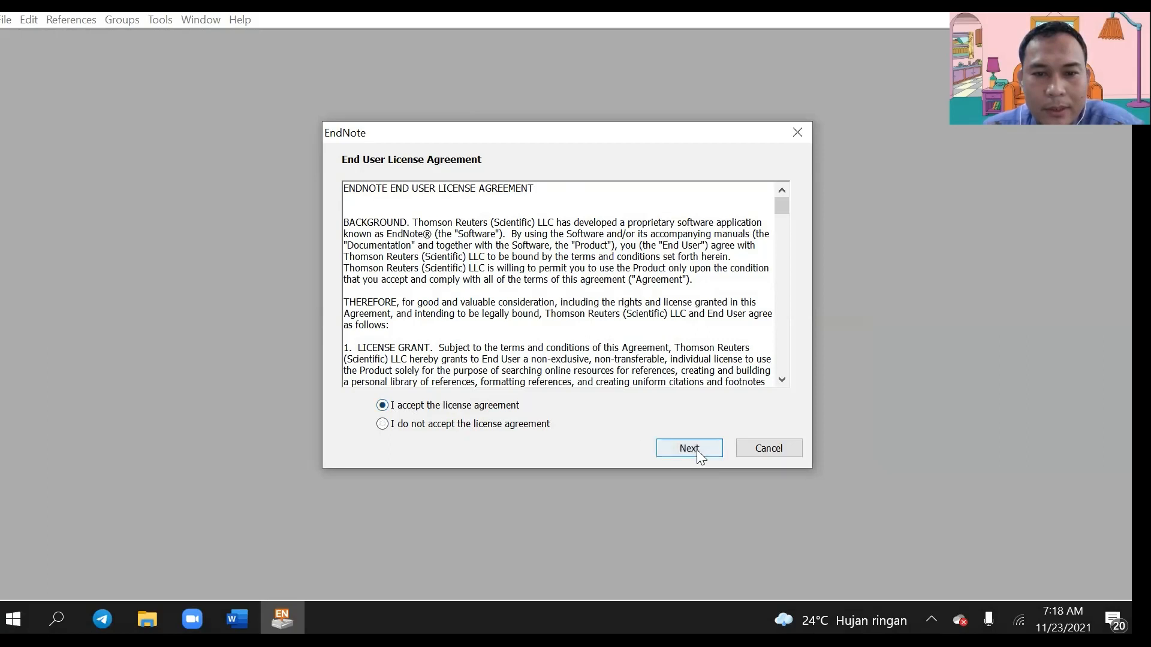
{"action": "left_click", "coordinate": [691, 451]}
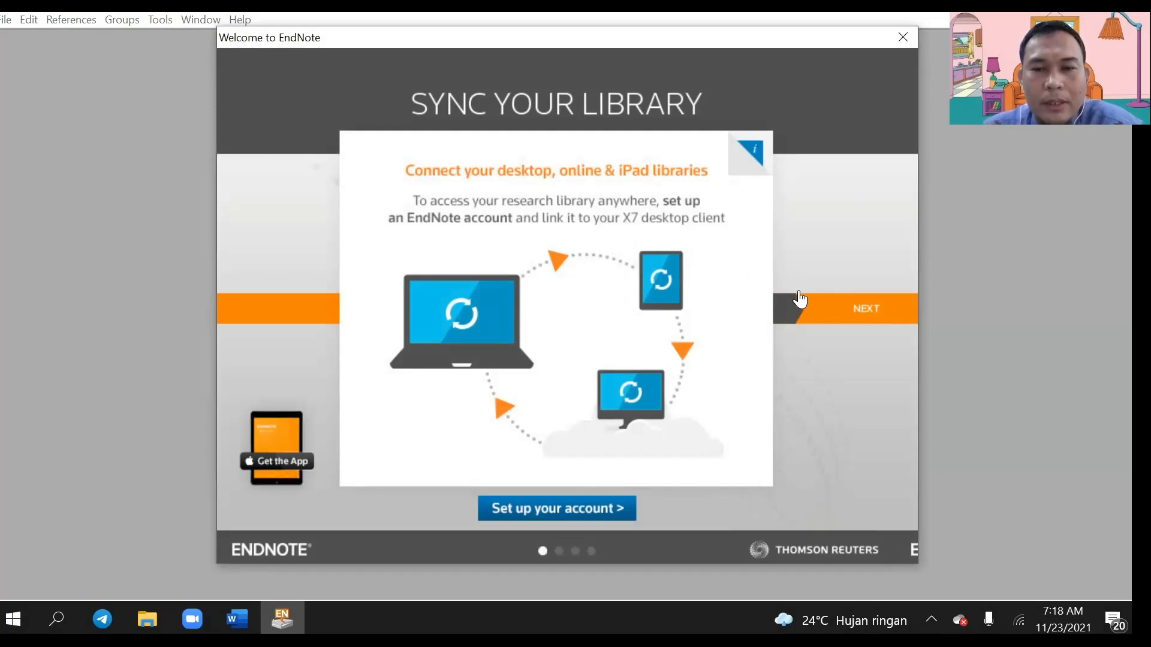
{"action": "left_click", "coordinate": [863, 316]}
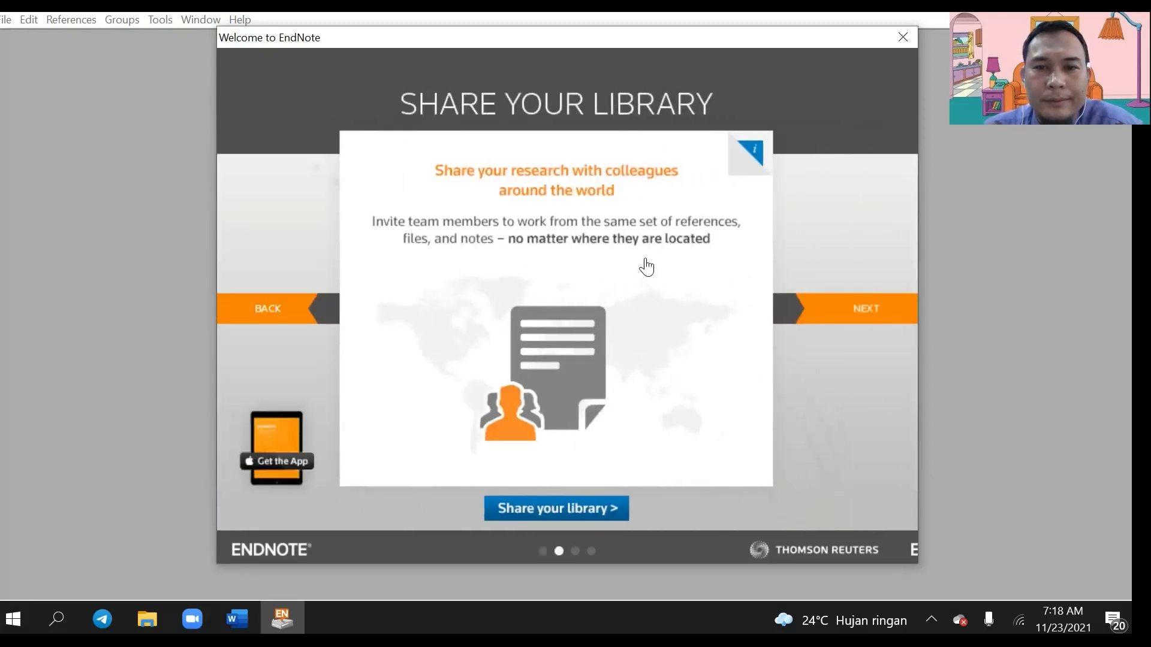
{"action": "left_click", "coordinate": [866, 312]}
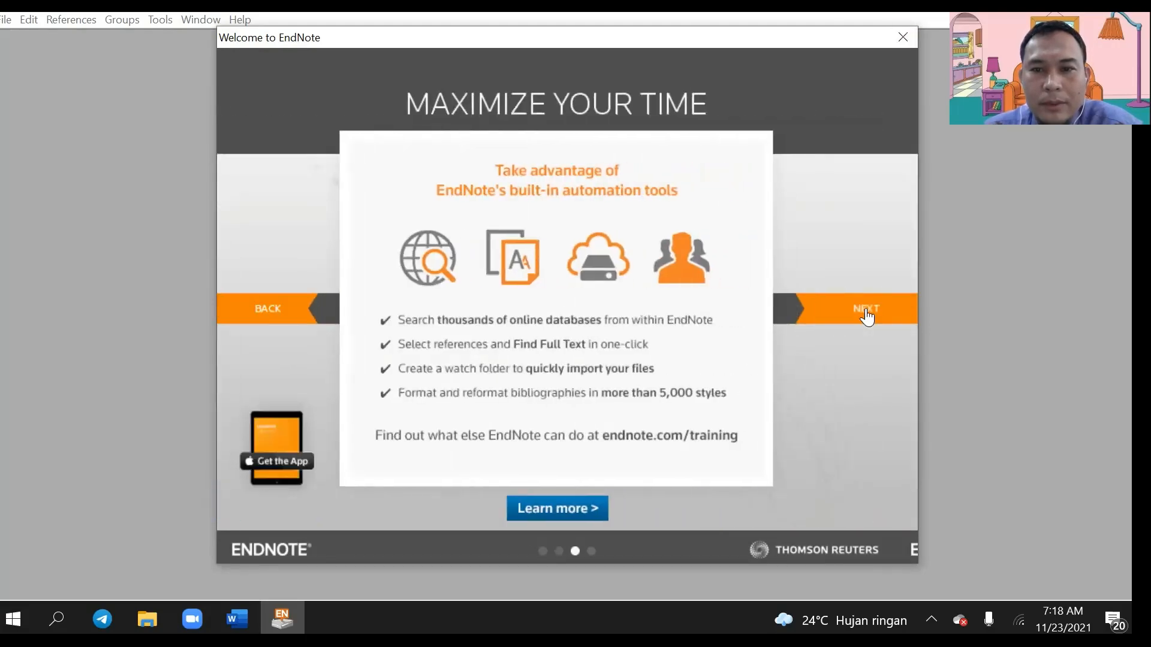
{"action": "left_click", "coordinate": [868, 310]}
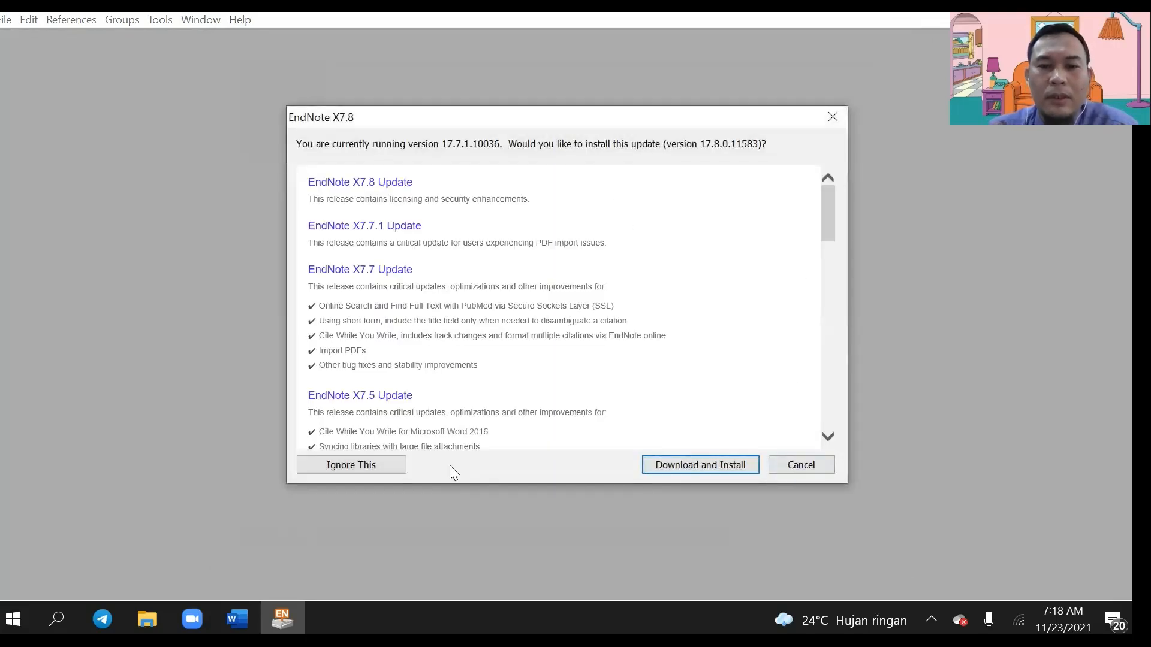
{"action": "left_click", "coordinate": [339, 468]}
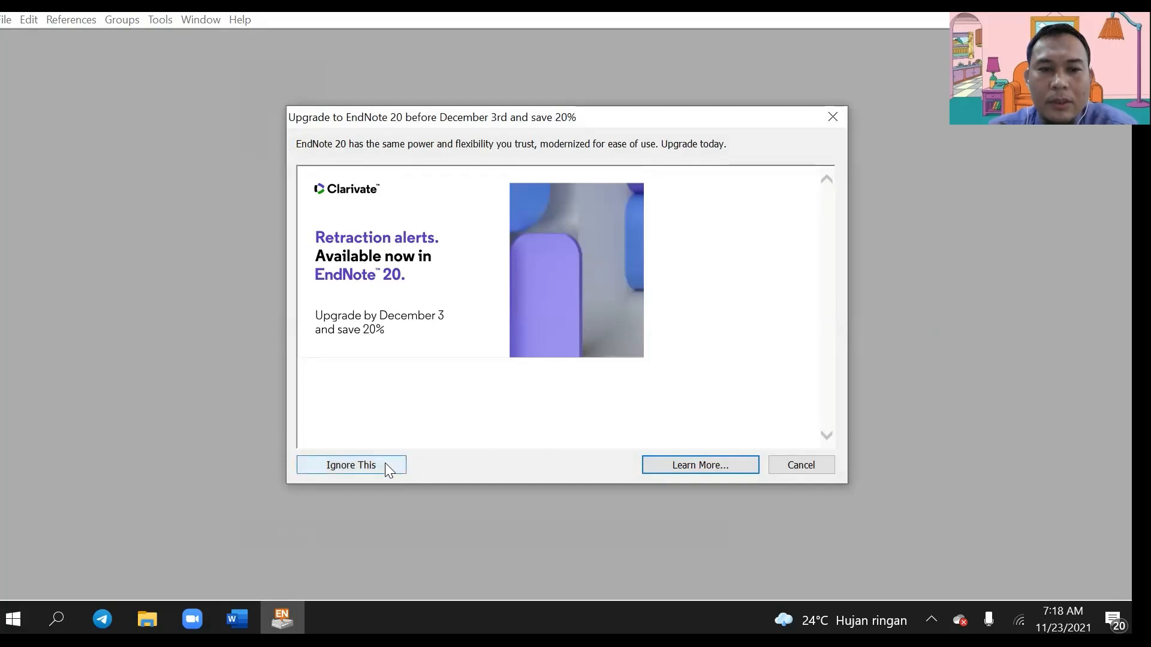
{"action": "left_click", "coordinate": [384, 462]}
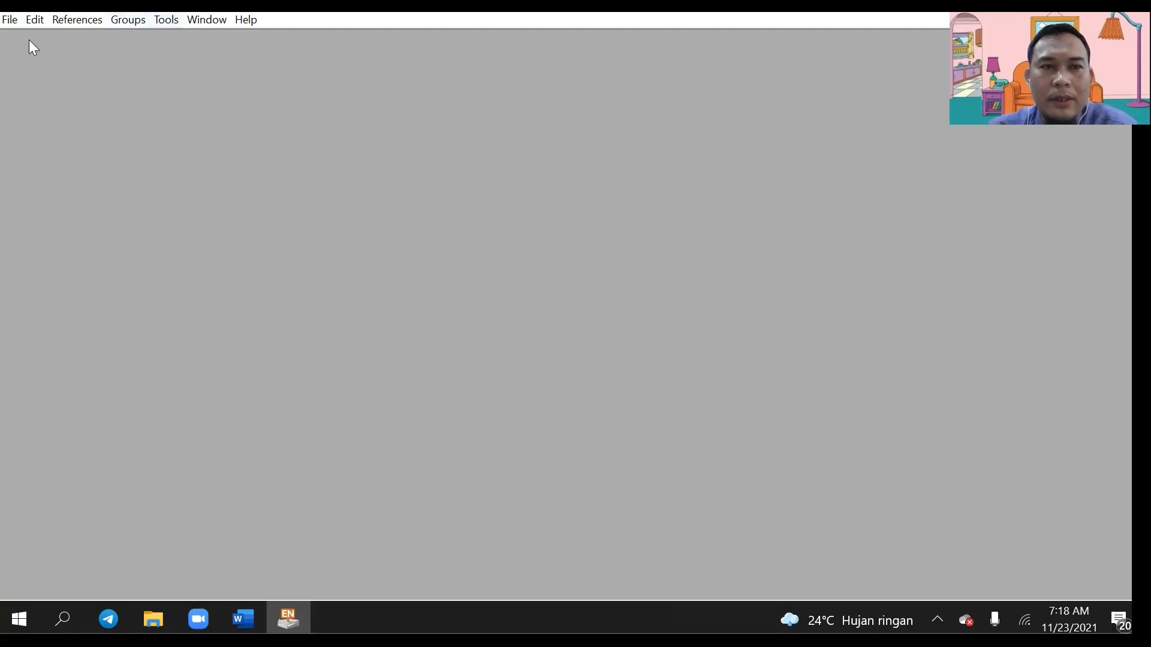
Step: Start a new library named 'data daftar pustaka skripsi' and browse to Data (D:)
{"action": "left_click", "coordinate": [11, 21]}
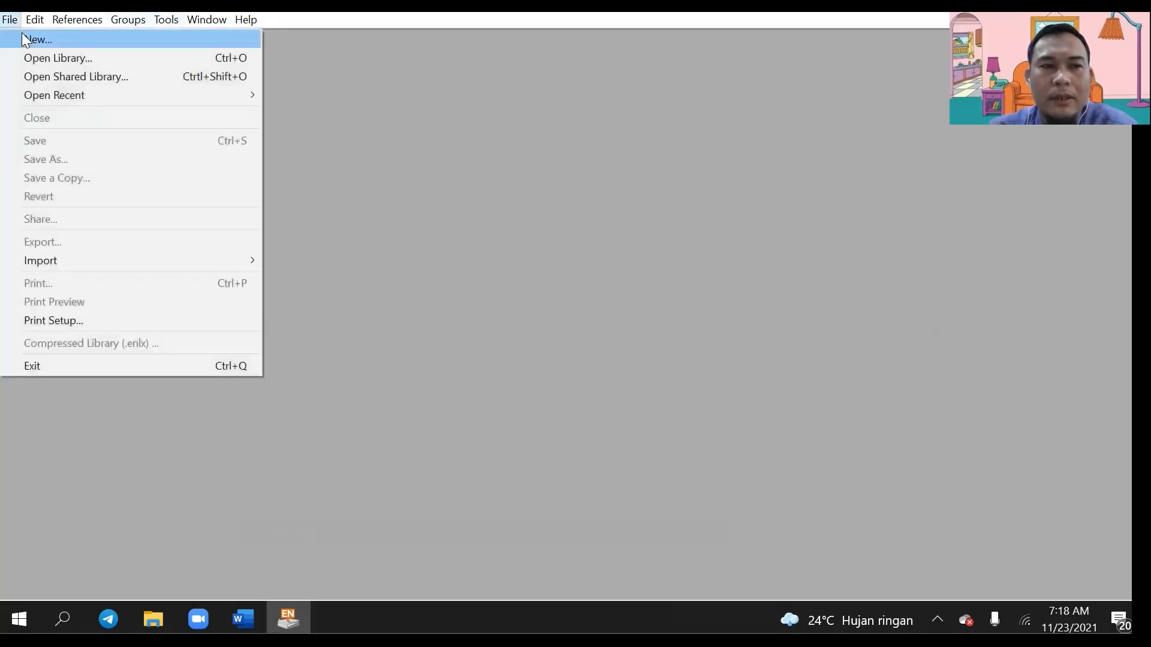
{"action": "left_click", "coordinate": [22, 35]}
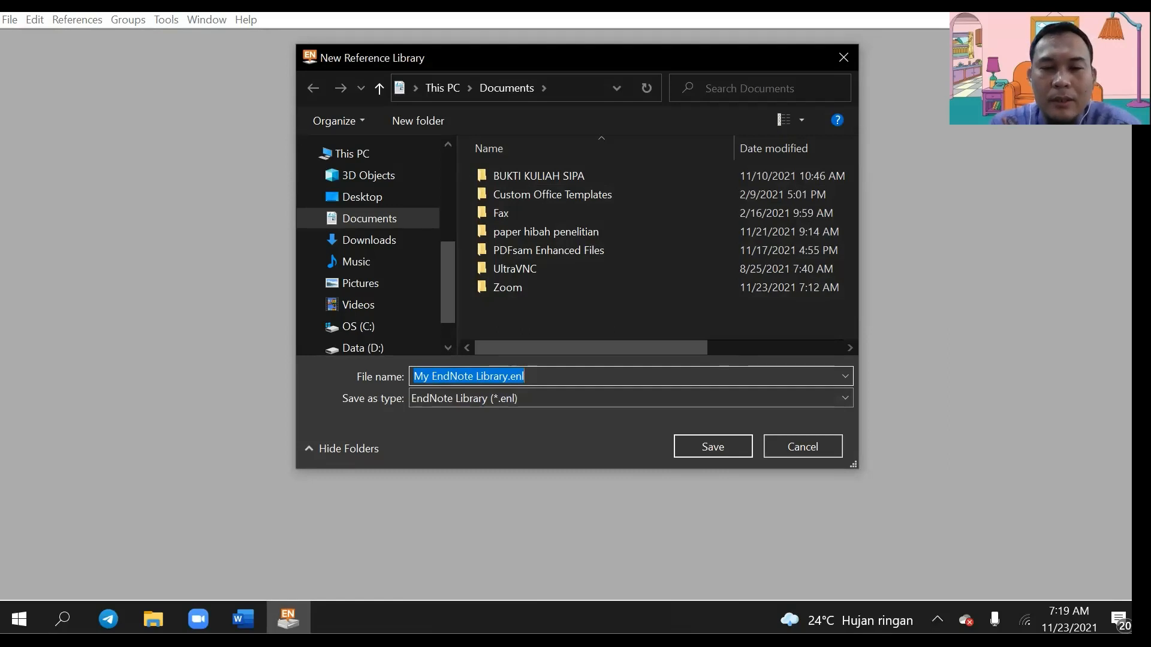
{"action": "type", "text": "data"}
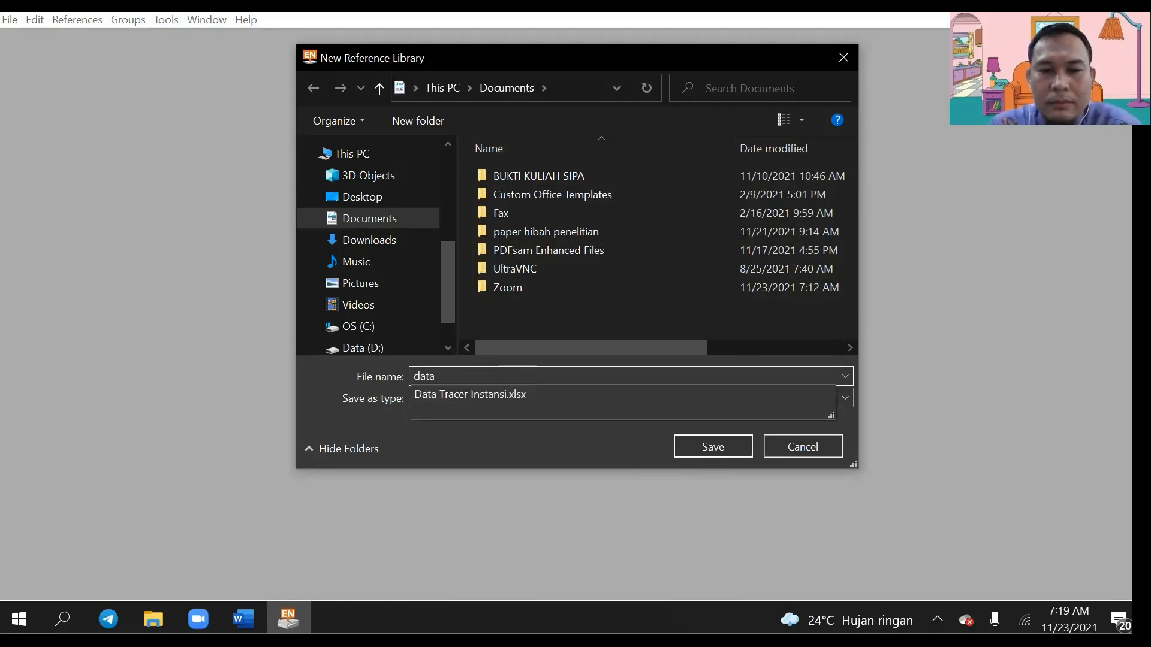
{"action": "type", "text": " daftar pust"}
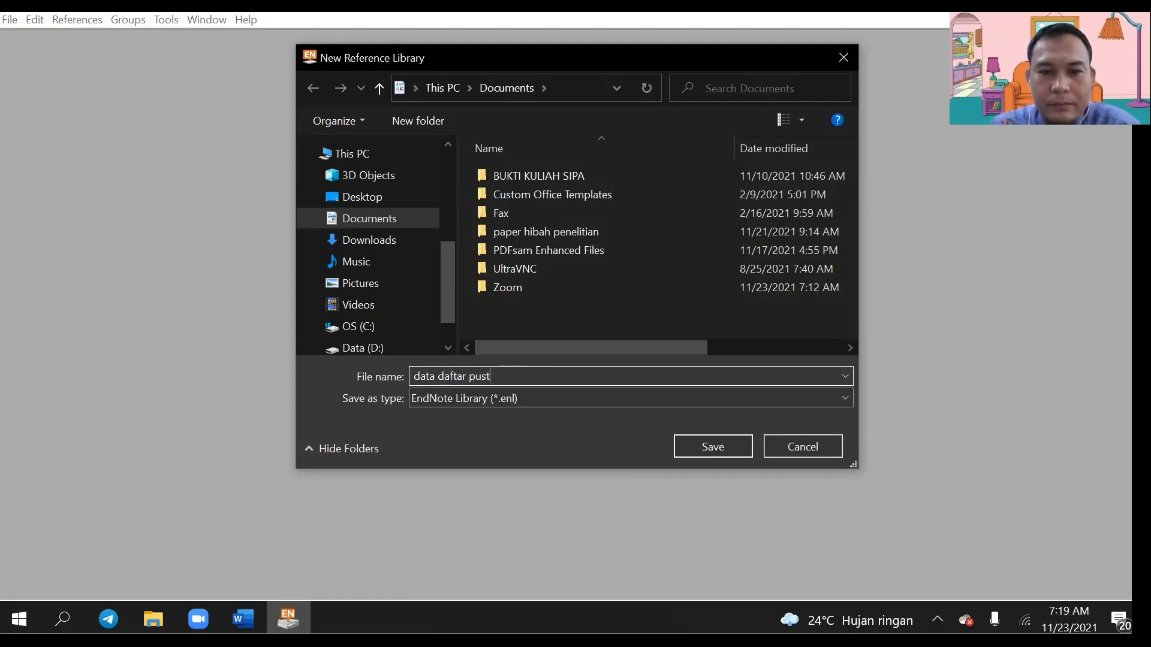
{"action": "type", "text": "aka skripsi"}
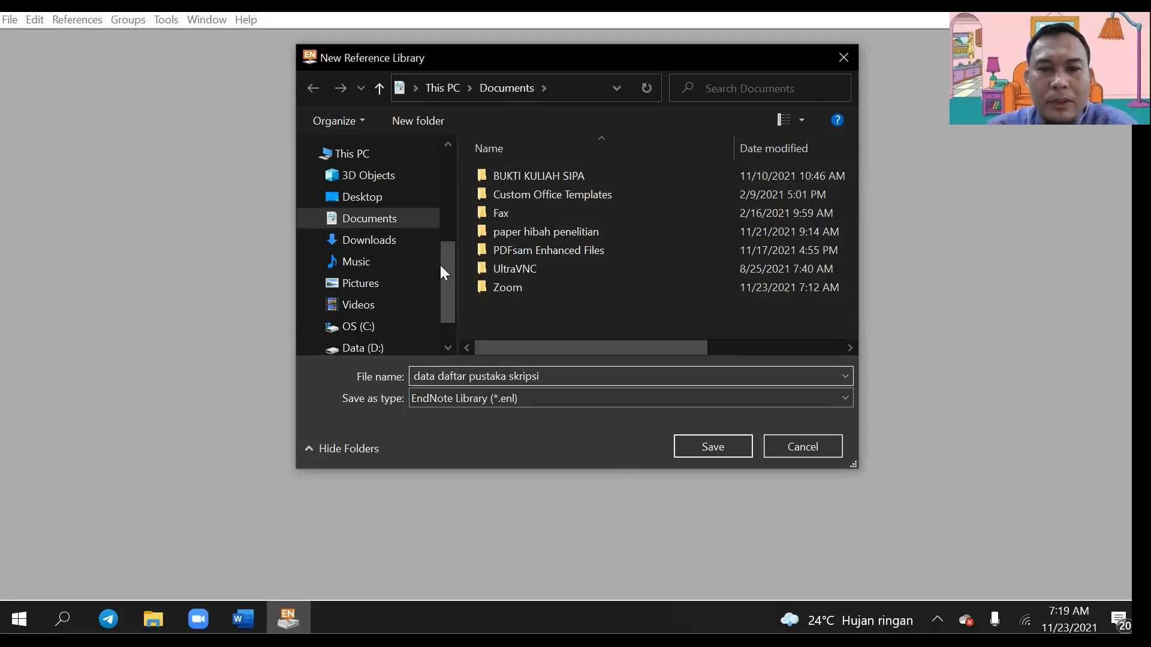
{"action": "scroll", "coordinate": [440, 273], "scroll_direction": "down", "scroll_amount": 1}
{"action": "left_click", "coordinate": [357, 299]}
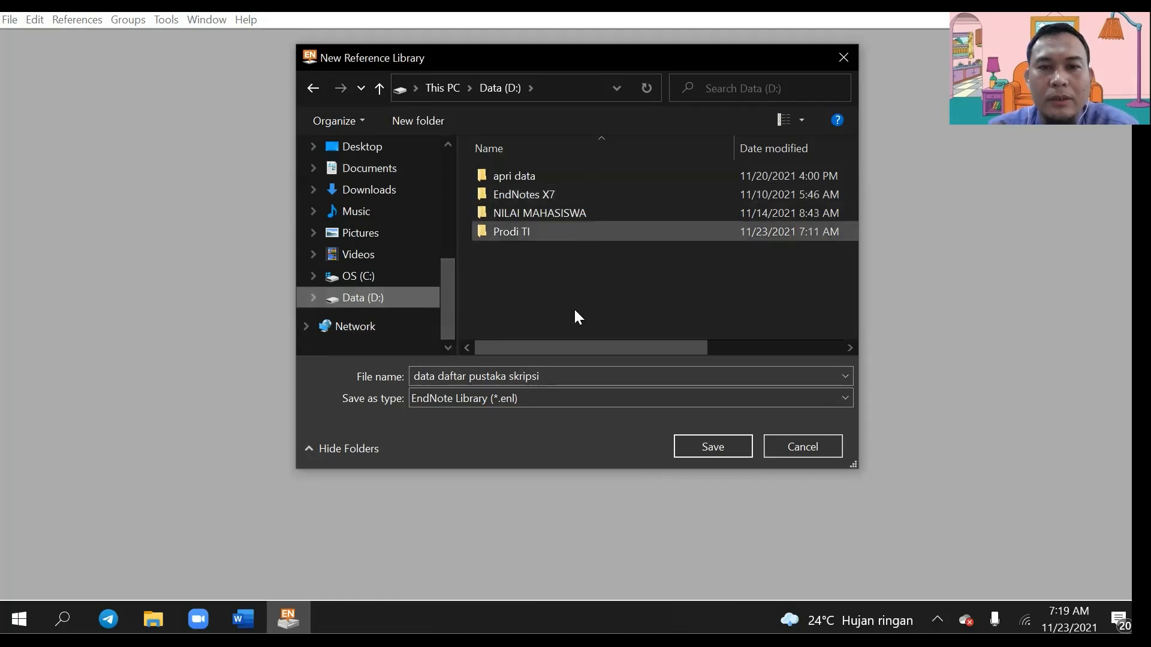
Step: Create a 'data skripsi' folder on D: and save the library inside it
{"action": "left_click", "coordinate": [444, 123]}
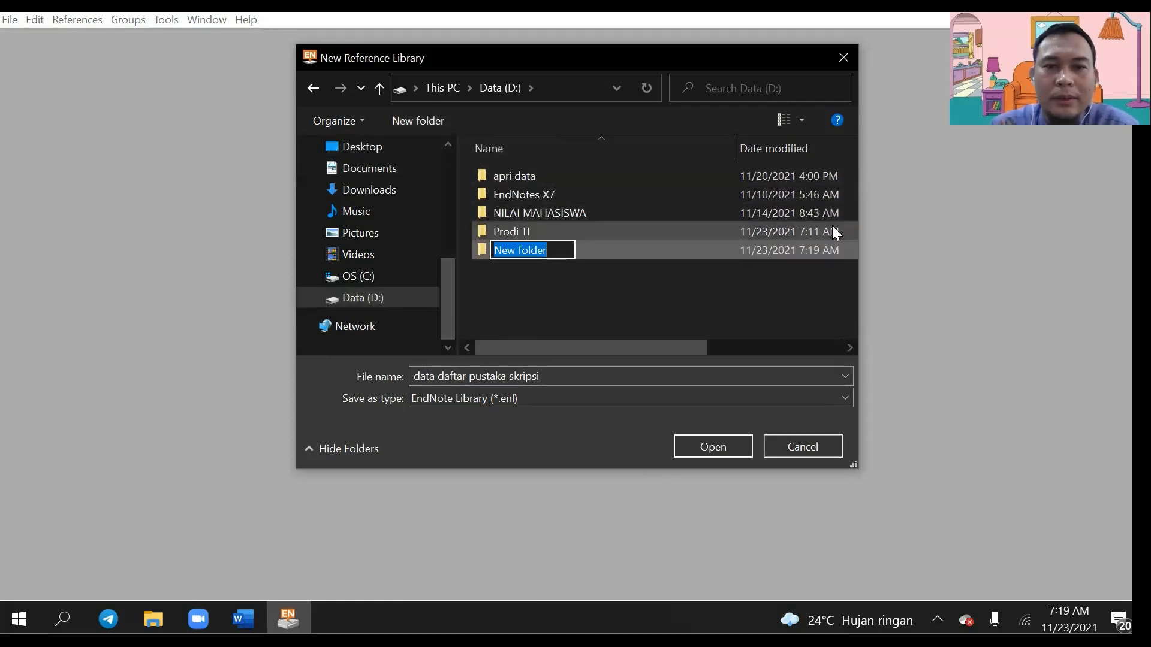
{"action": "type", "text": "data skripsi"}
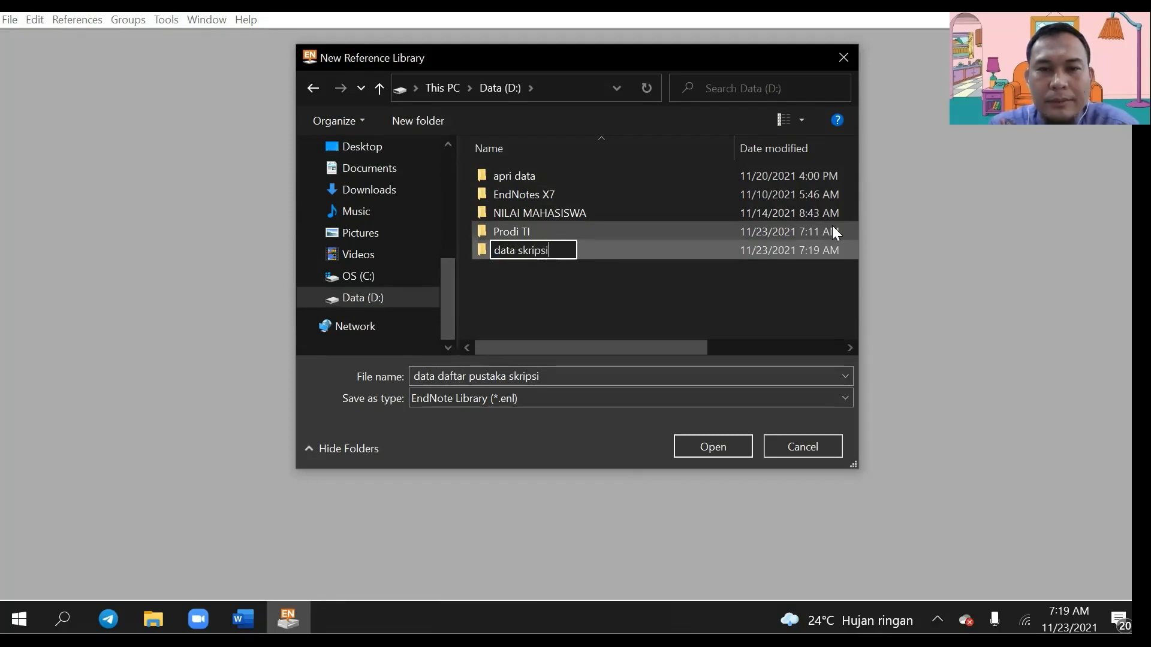
{"action": "key", "text": "Return"}
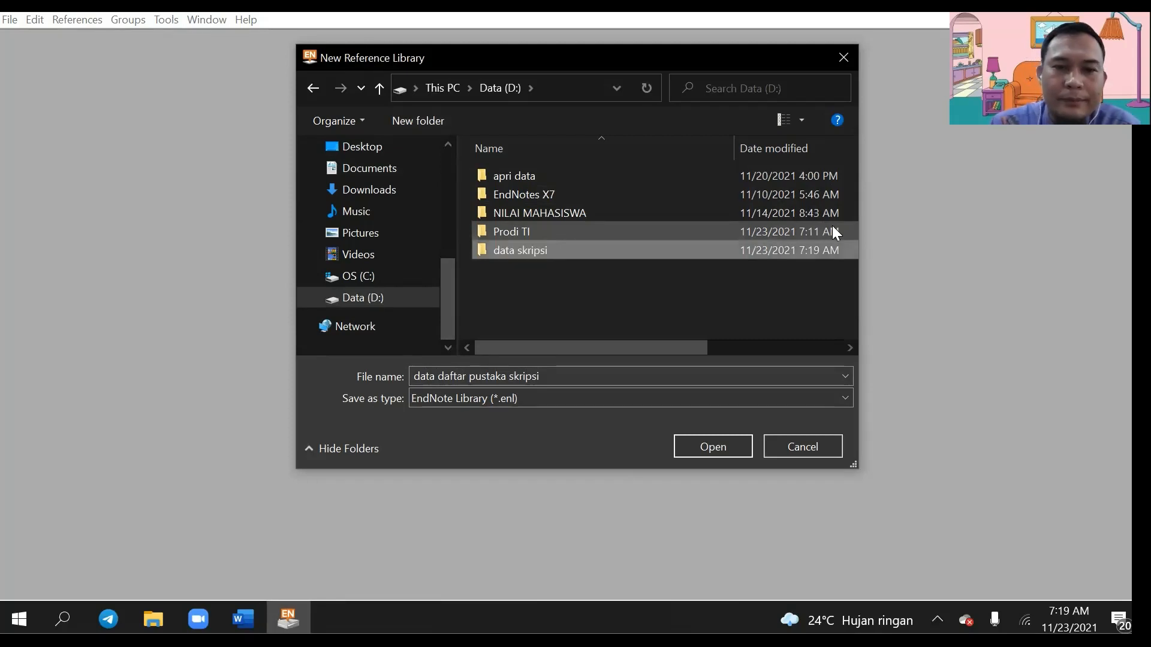
{"action": "left_click", "coordinate": [703, 446]}
{"action": "left_click", "coordinate": [692, 444]}
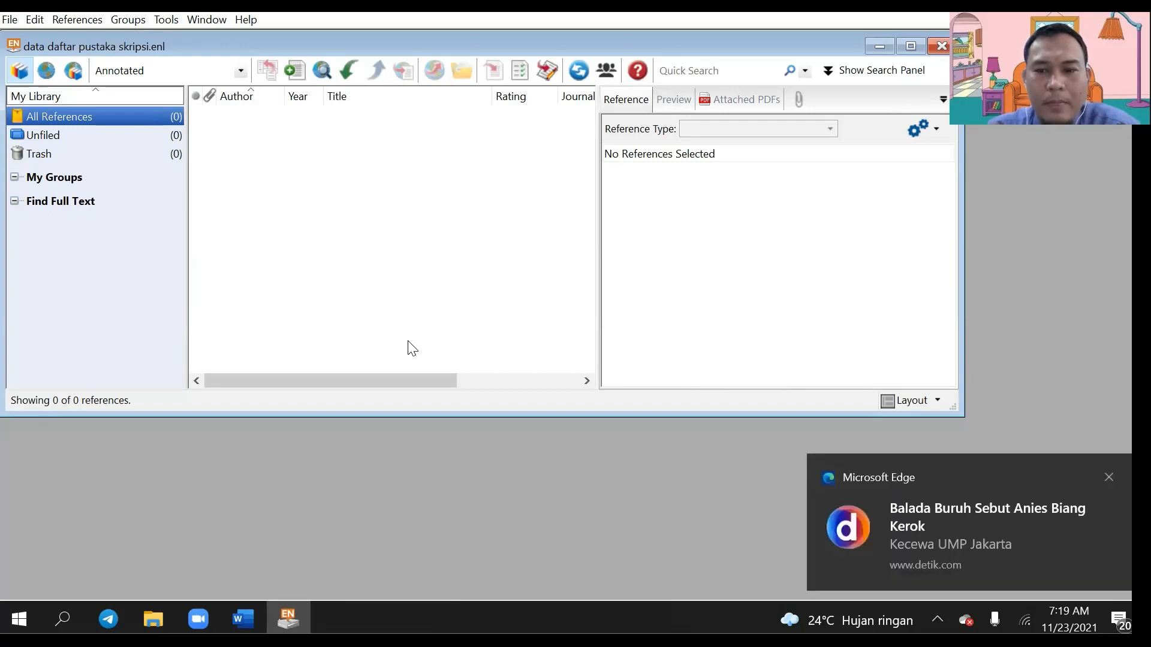
{"action": "left_click", "coordinate": [1108, 478]}
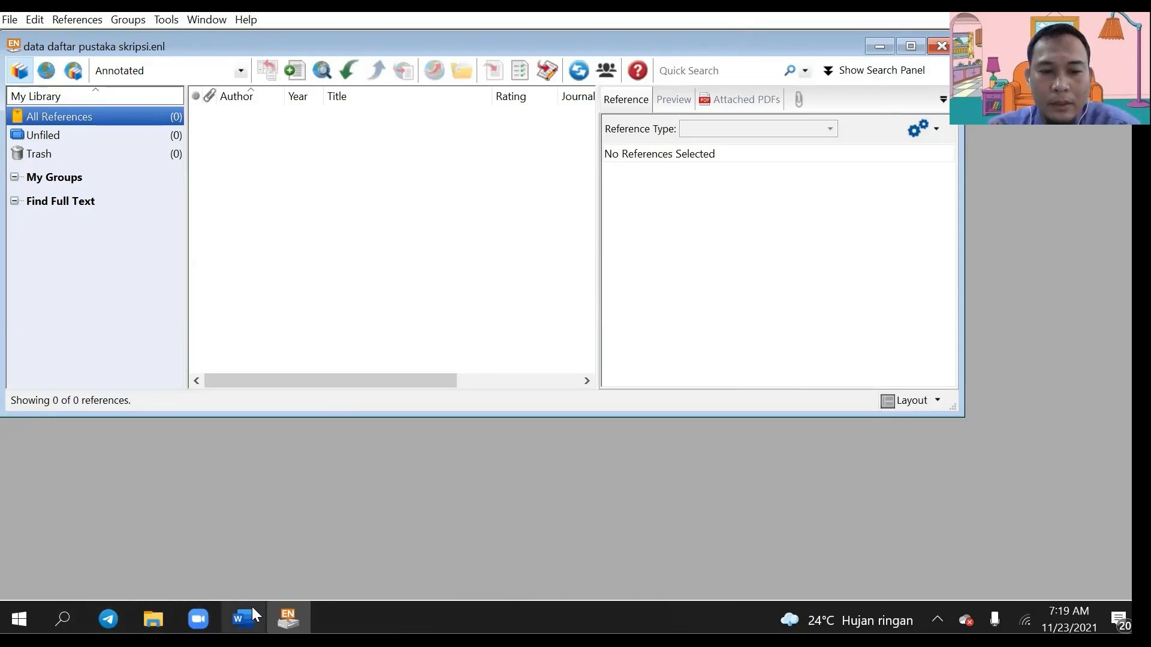
{"action": "left_click", "coordinate": [67, 605]}
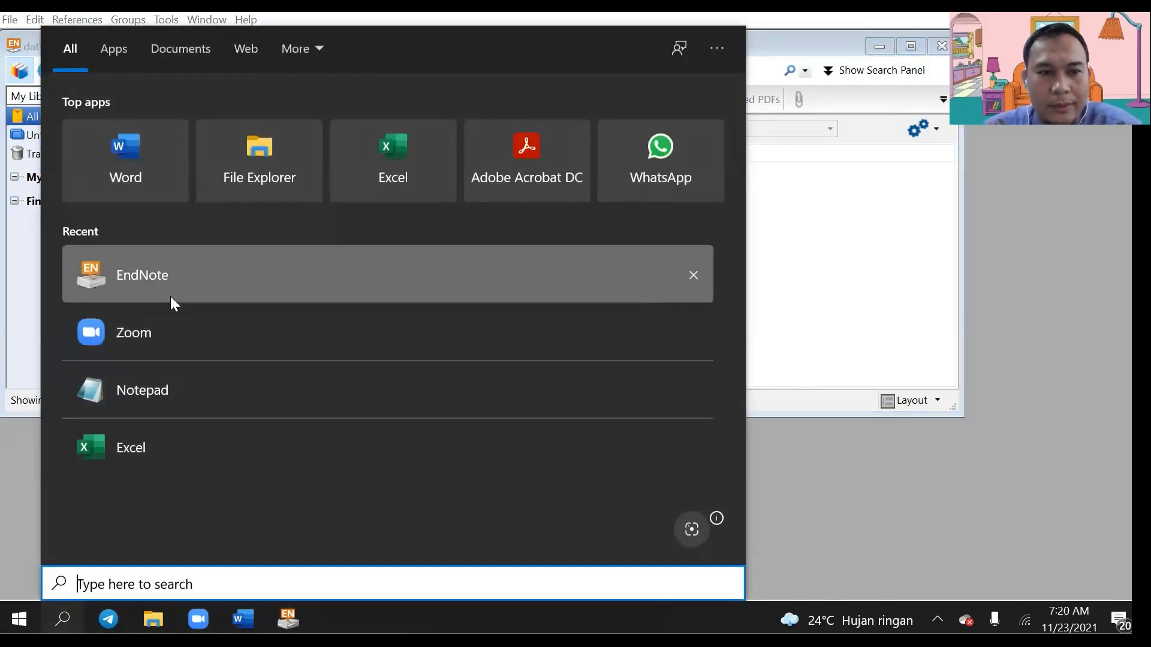
Step: Launch Microsoft Edge from Windows search and load scholar.google.co.id
{"action": "type", "text": "eg"}
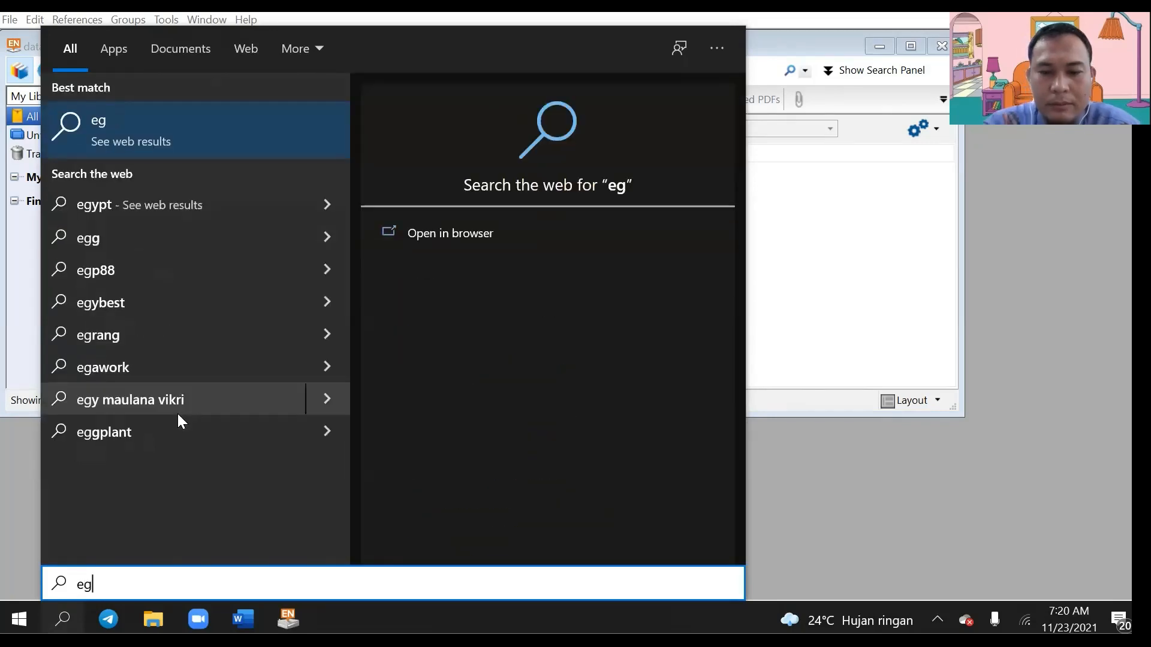
{"action": "key", "text": "BackSpace"}
{"action": "type", "text": "d"}
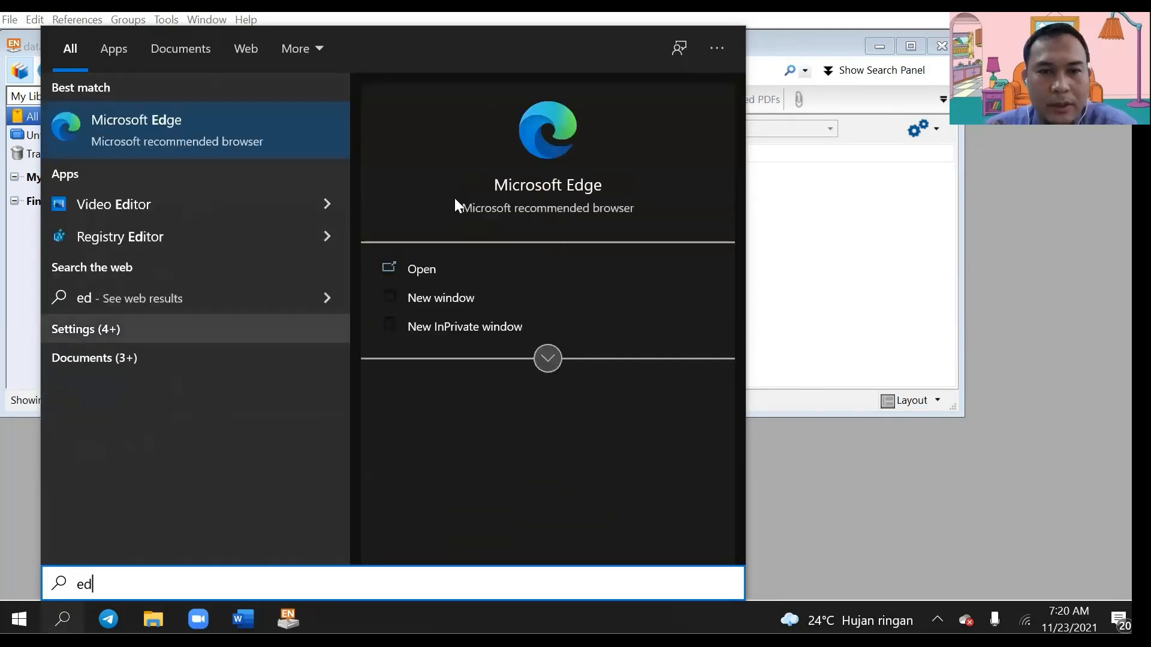
{"action": "left_click", "coordinate": [538, 185]}
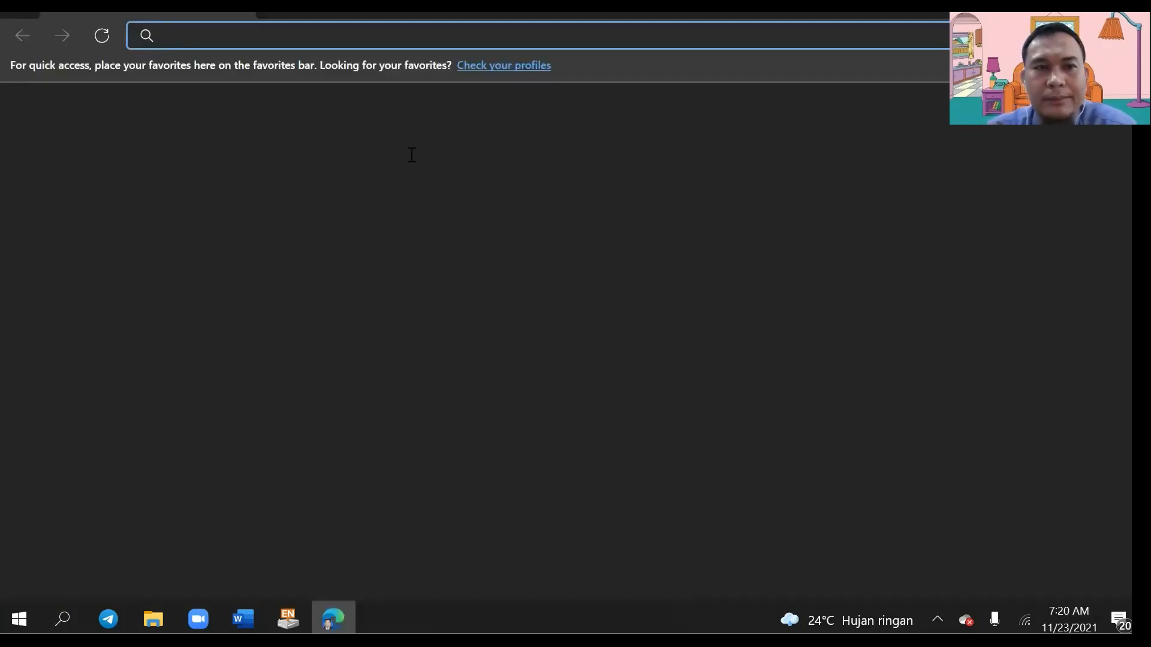
{"action": "type", "text": "scholar.google.co.id"}
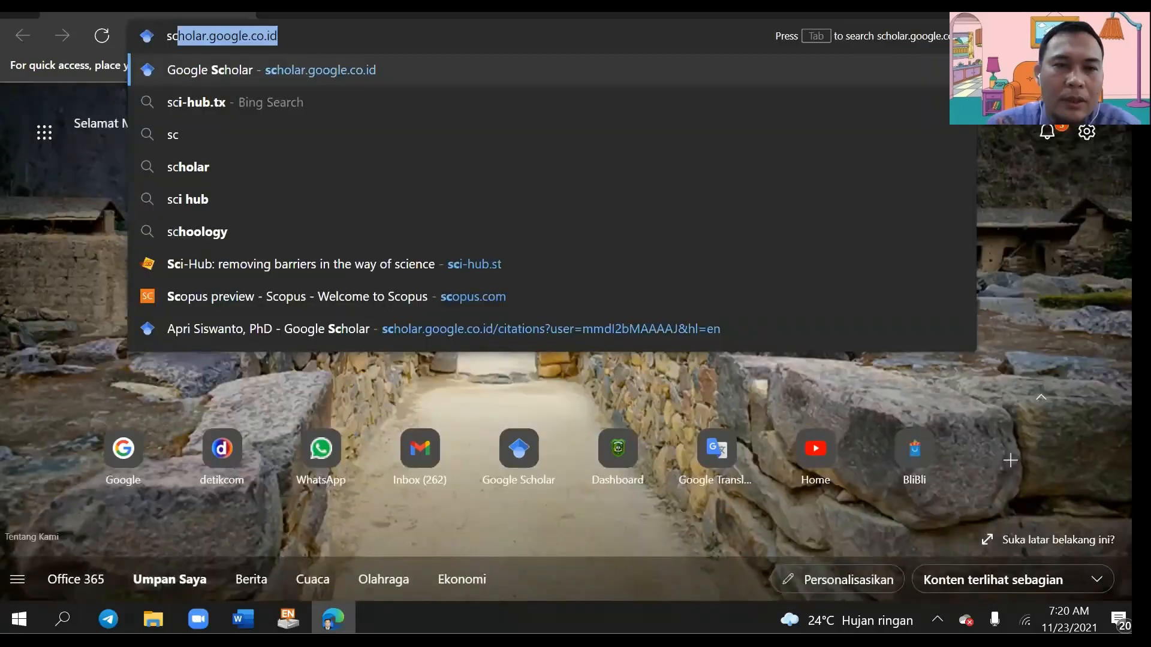
{"action": "left_click", "coordinate": [317, 33]}
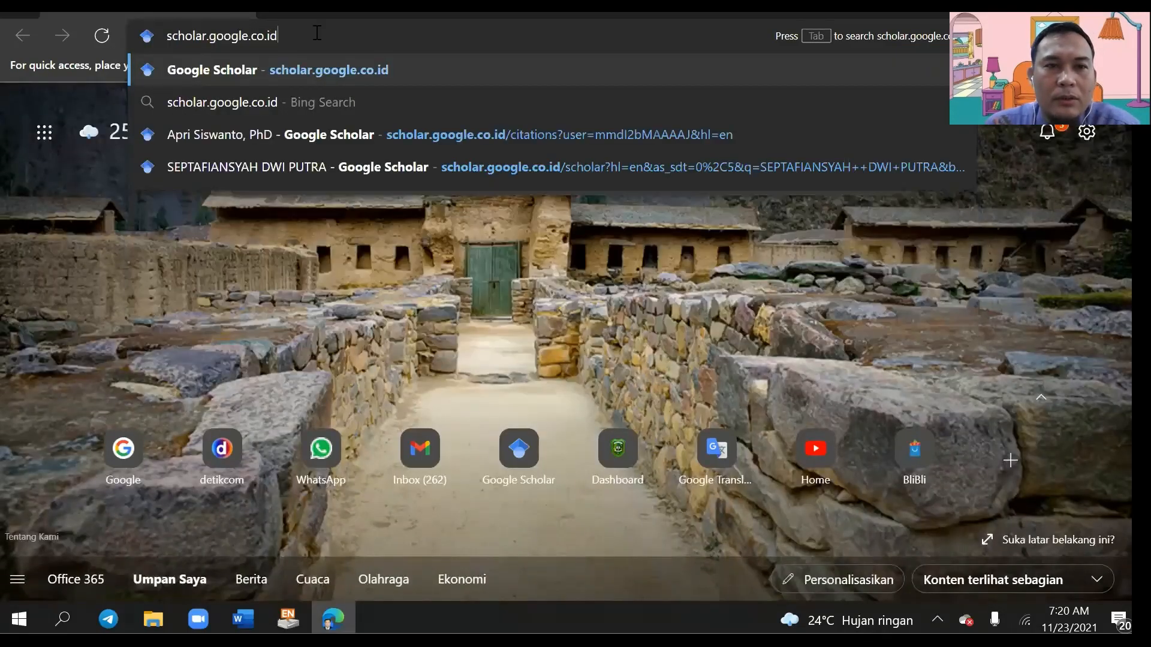
{"action": "key", "text": "Return"}
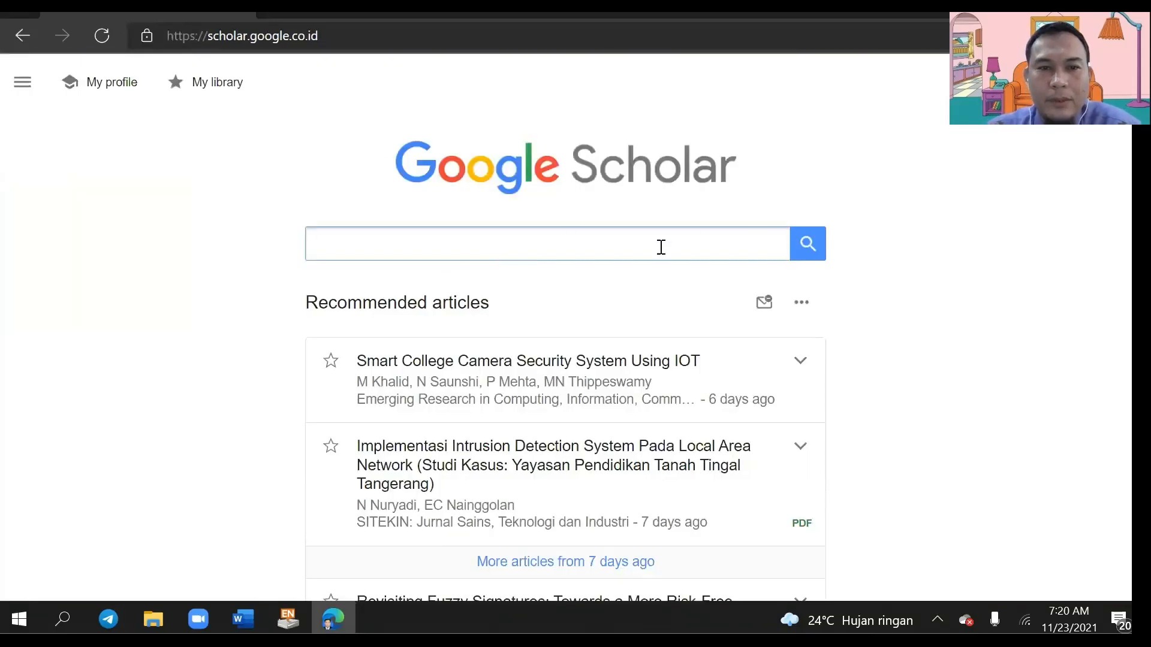
Step: Clear old past searches and search Scholar for 'manajemen sumber daya manusia', declining translation
{"action": "left_click", "coordinate": [533, 239]}
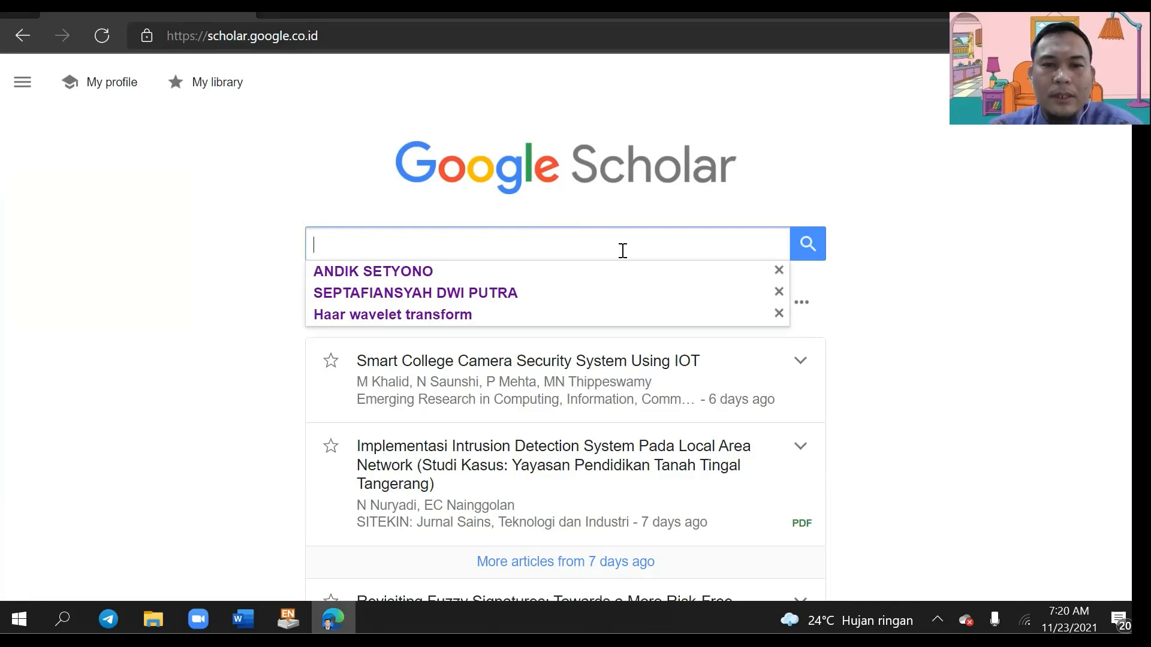
{"action": "left_click", "coordinate": [779, 270]}
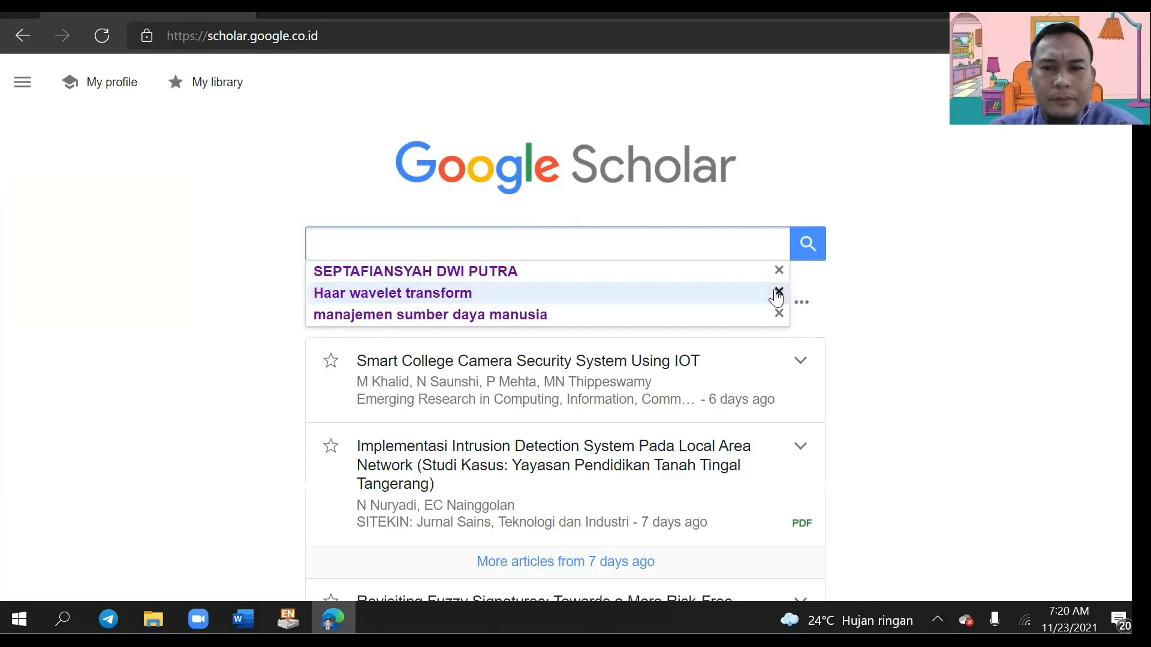
{"action": "left_click", "coordinate": [779, 292]}
{"action": "left_click", "coordinate": [779, 270]}
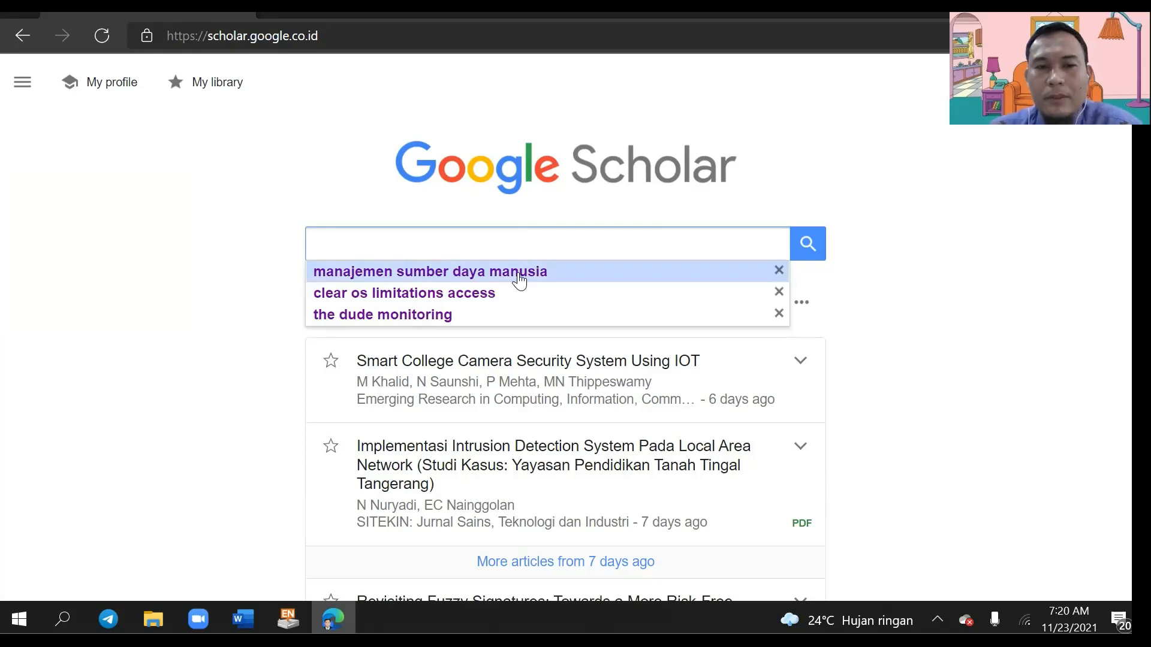
{"action": "left_click", "coordinate": [422, 277]}
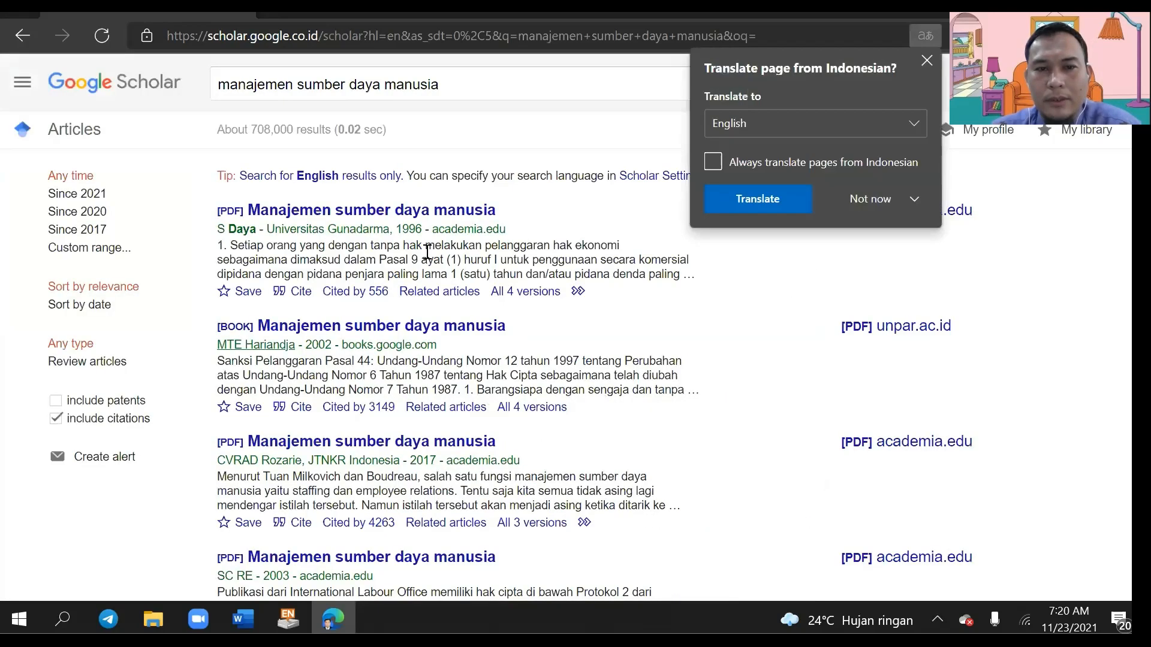
{"action": "left_click", "coordinate": [914, 199]}
{"action": "left_click", "coordinate": [795, 218]}
{"action": "left_click", "coordinate": [414, 259]}
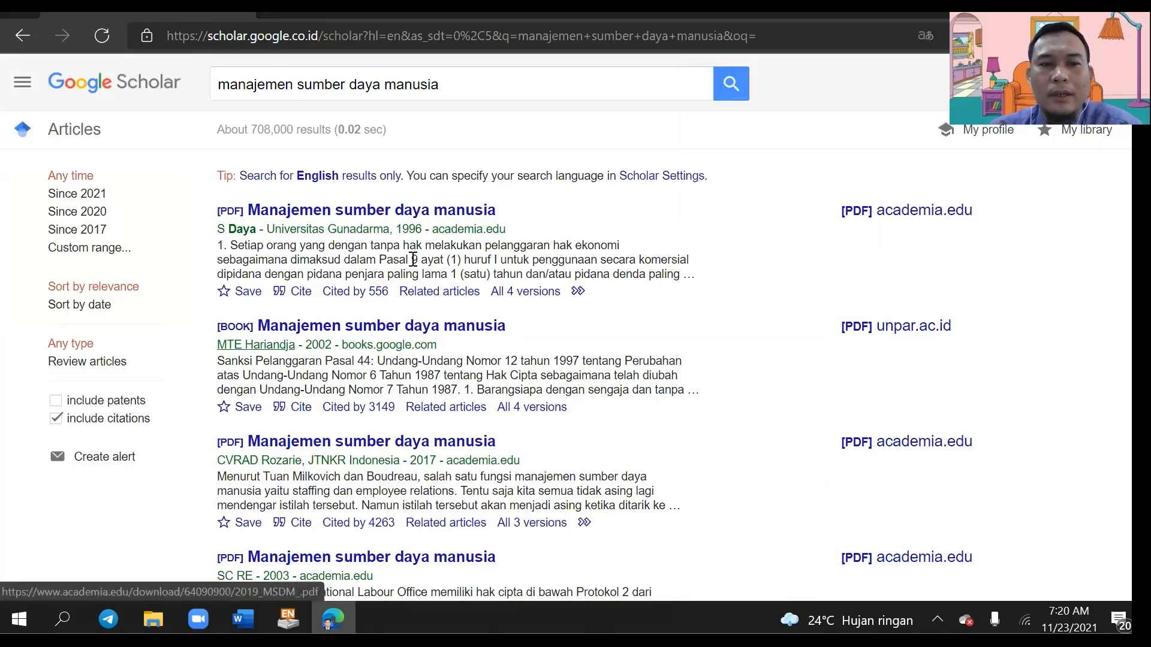
Step: Browse the results and filter them to publications since 2021
{"action": "scroll", "coordinate": [416, 264], "scroll_direction": "down", "scroll_amount": 10}
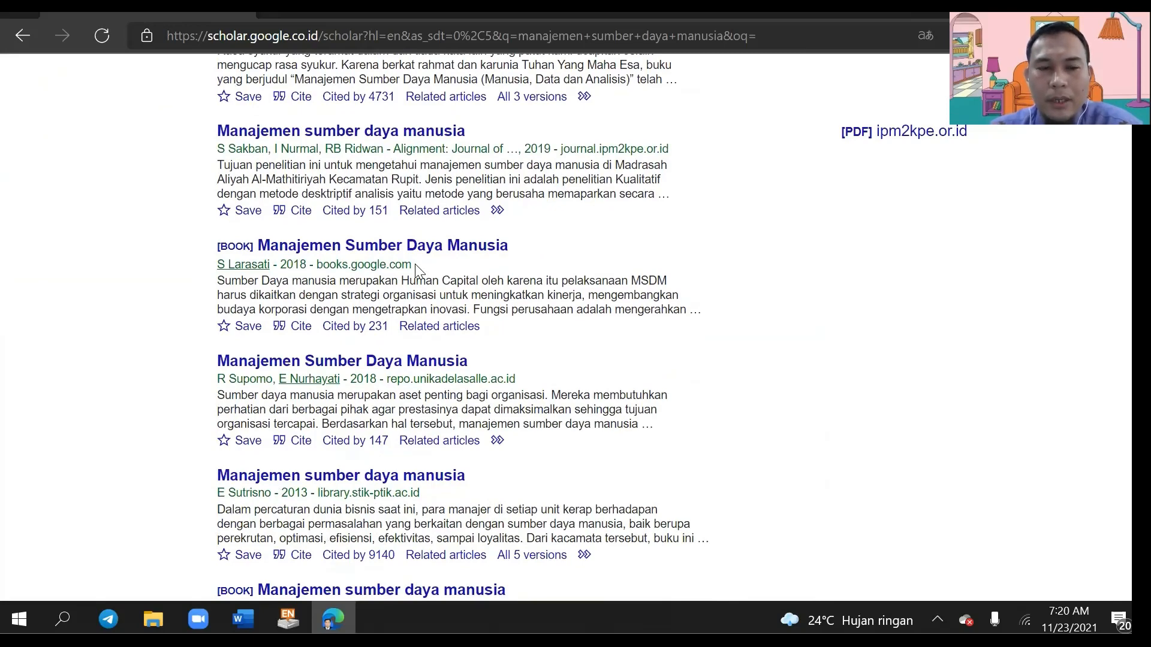
{"action": "scroll", "coordinate": [417, 268], "scroll_direction": "down", "scroll_amount": 5}
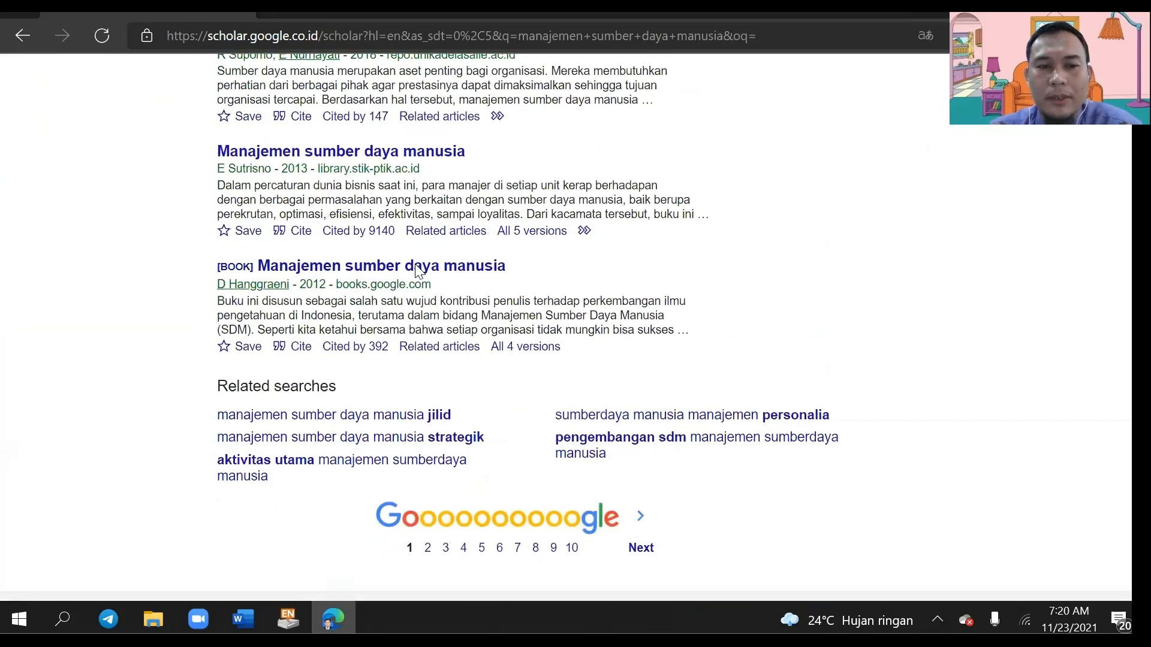
{"action": "scroll", "coordinate": [515, 297], "scroll_direction": "up", "scroll_amount": 15}
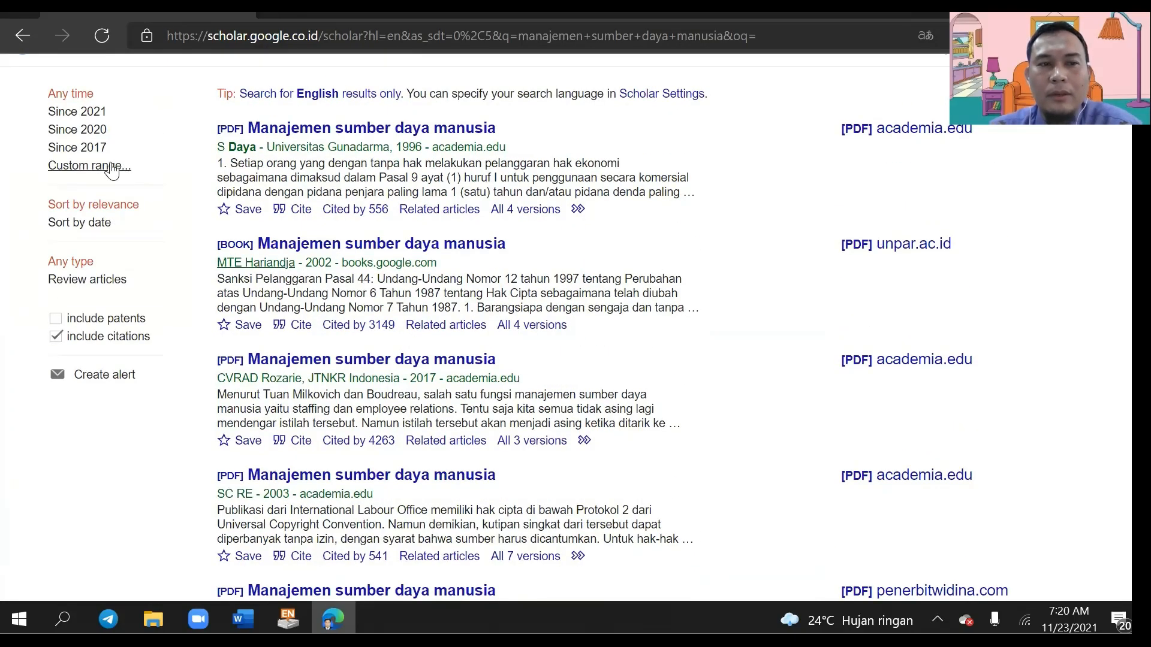
{"action": "scroll", "coordinate": [105, 169], "scroll_direction": "up", "scroll_amount": 2}
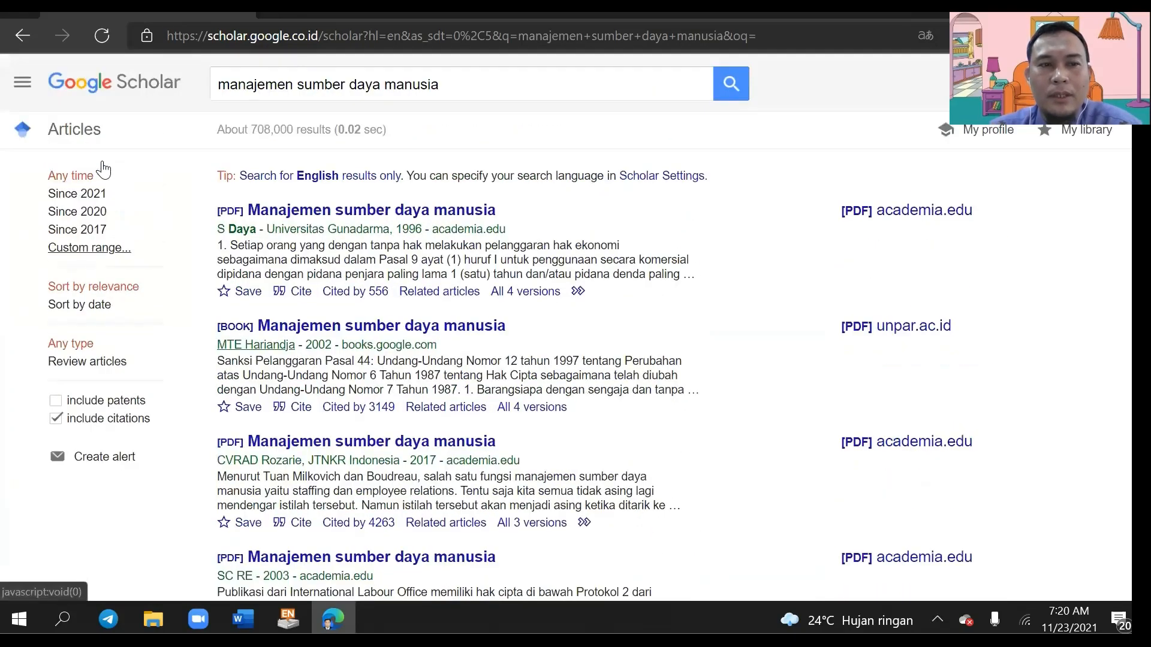
{"action": "left_click", "coordinate": [71, 194]}
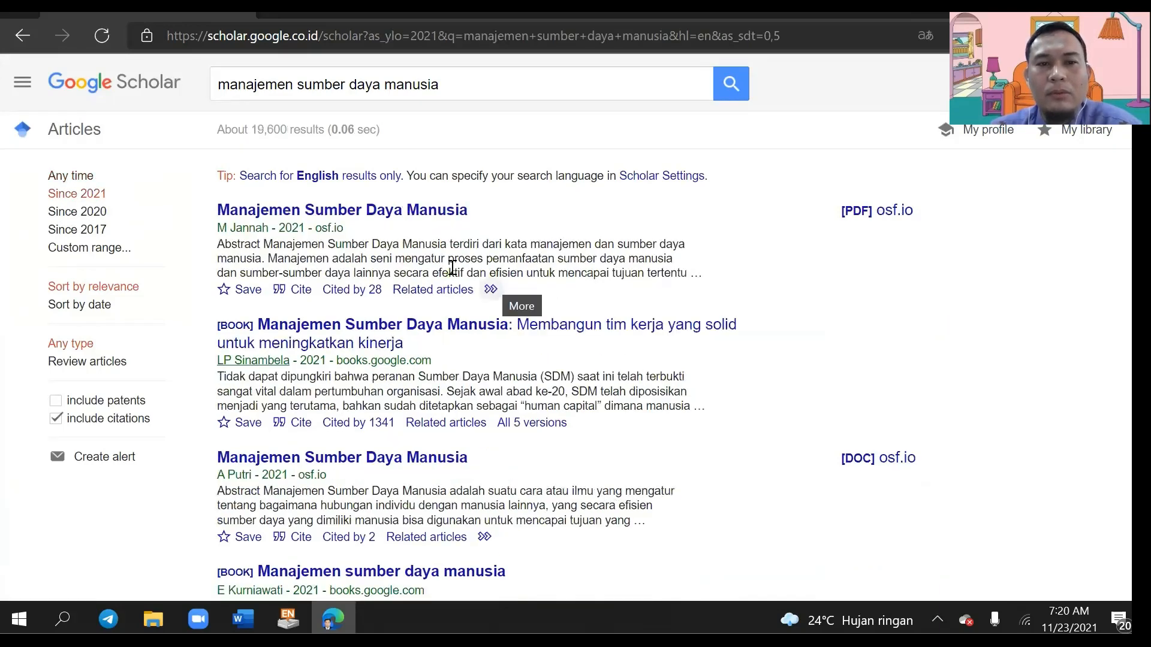
{"action": "left_click", "coordinate": [78, 212]}
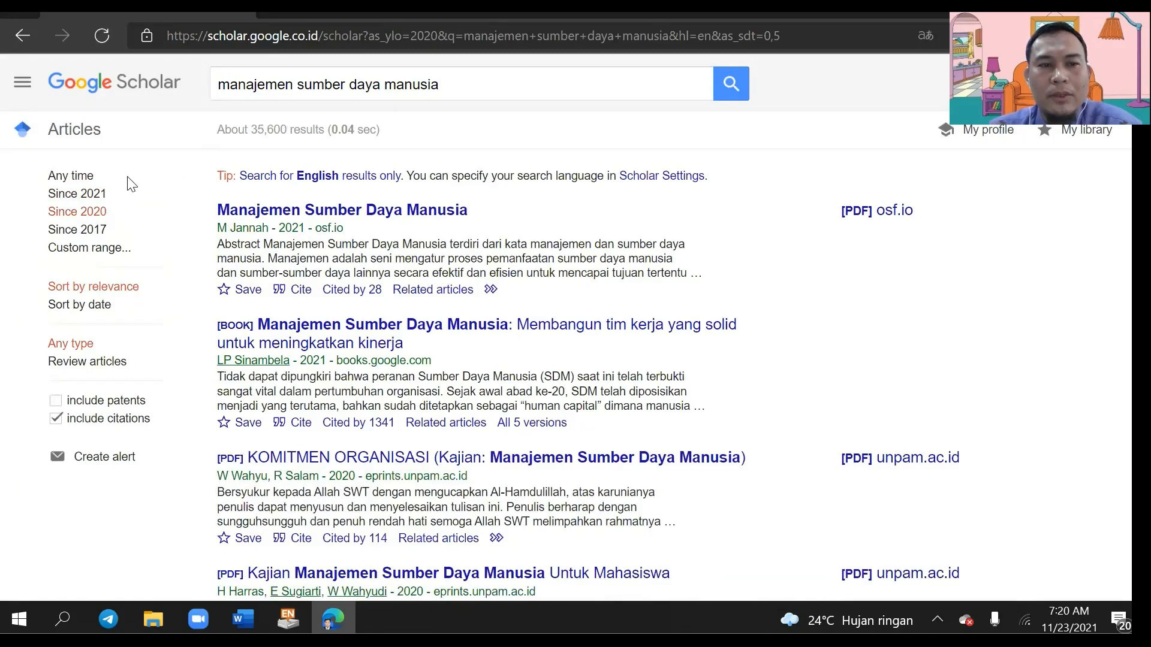
{"action": "left_click", "coordinate": [76, 193]}
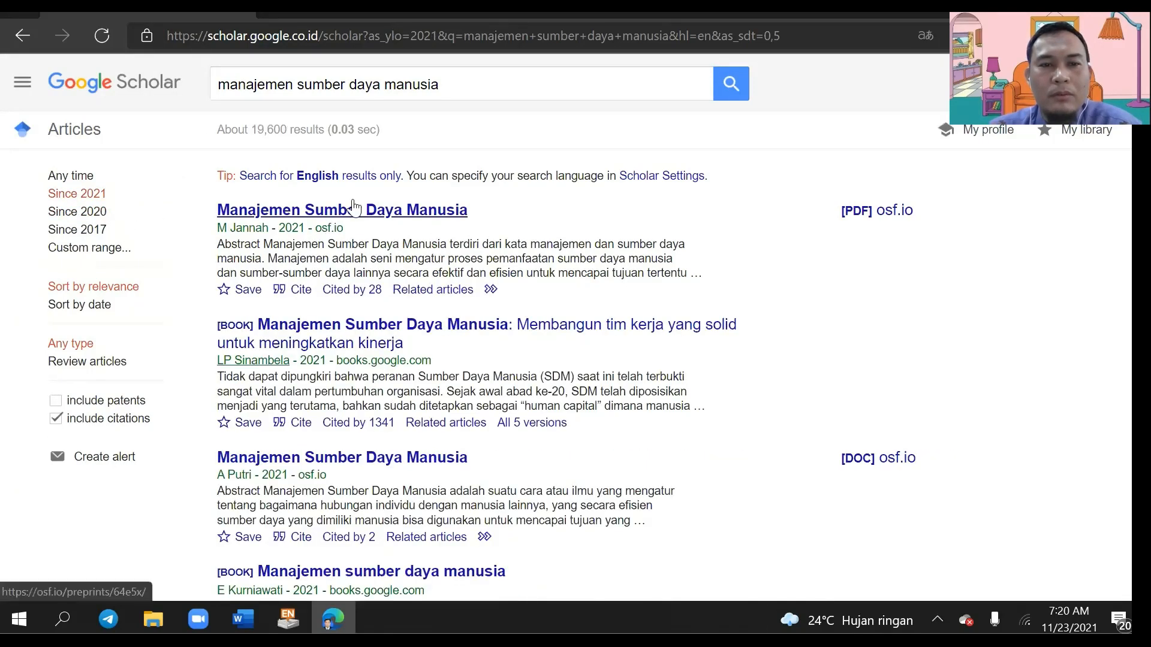
Step: Download the first 2021 Scholar result's EndNote citation as scholar (1).enw
{"action": "left_click", "coordinate": [277, 290]}
{"action": "triple_click", "coordinate": [473, 295]}
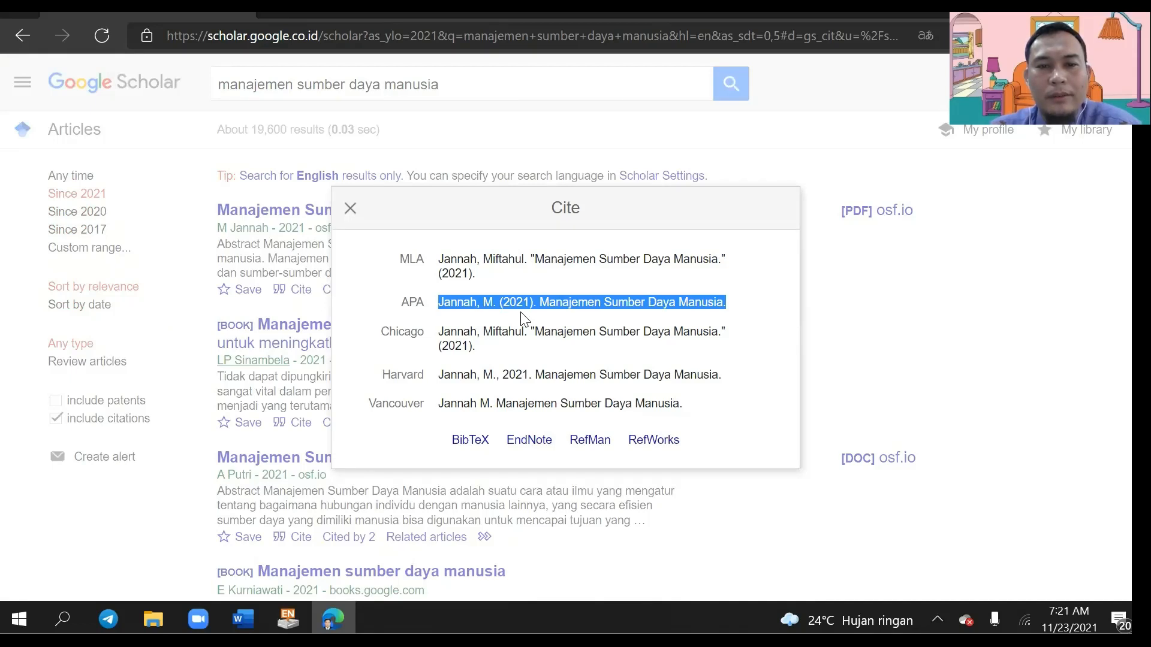
{"action": "left_click", "coordinate": [488, 333]}
{"action": "left_click", "coordinate": [484, 306]}
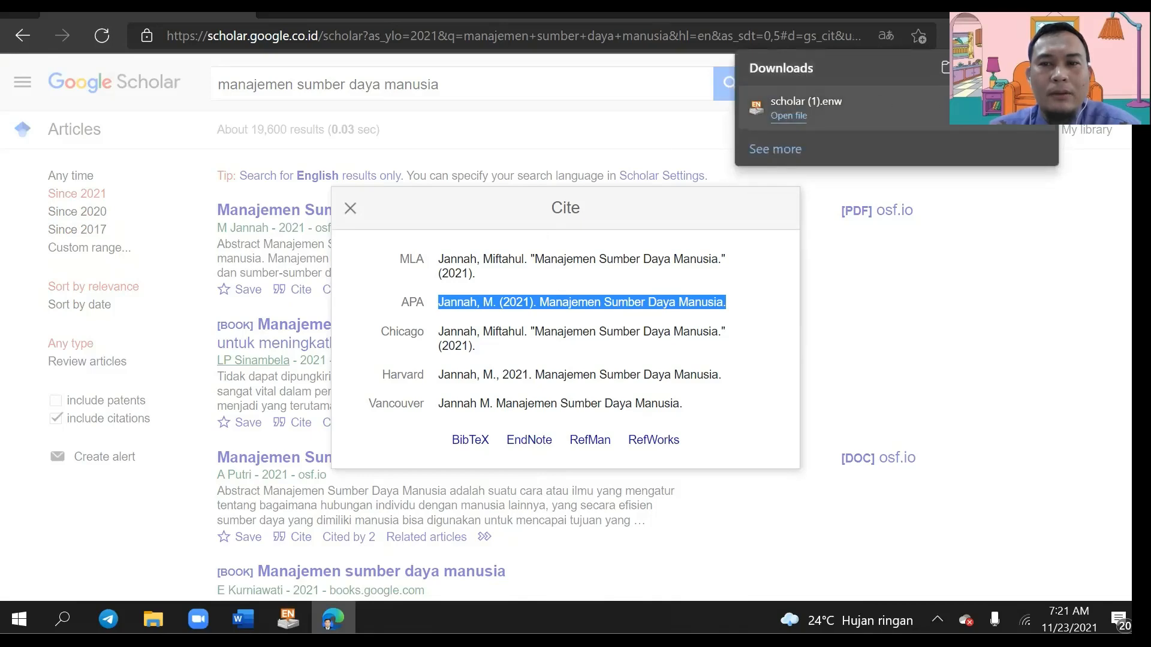
{"action": "left_click", "coordinate": [350, 209]}
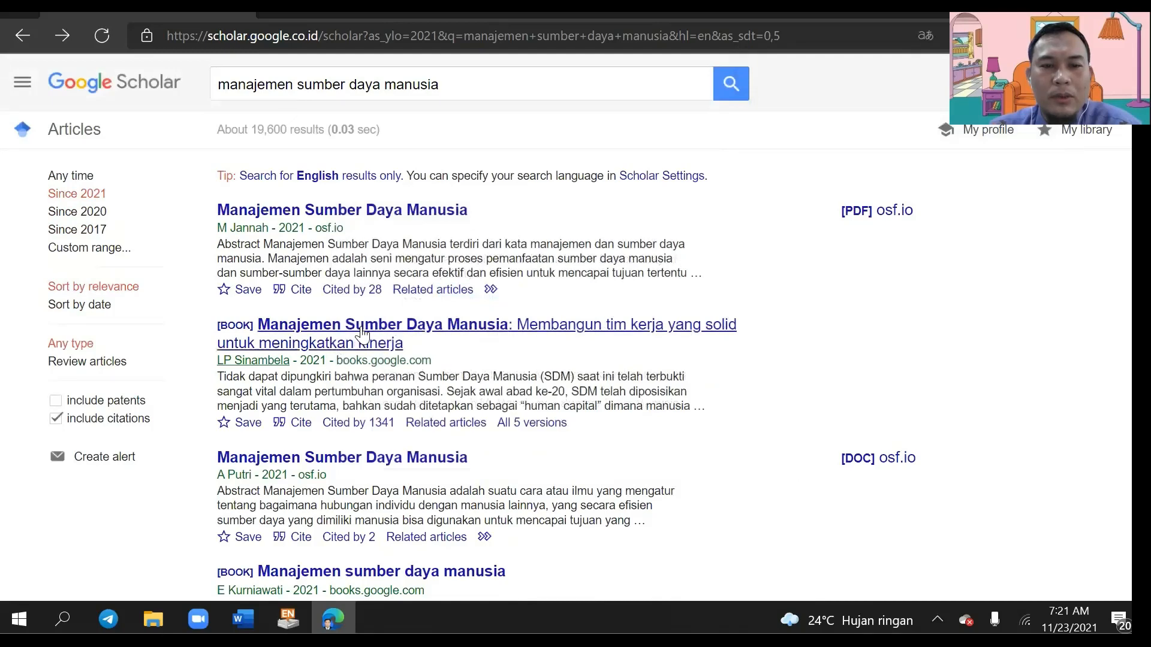
Step: Download the EndNote citation for the first 2021 book result
{"action": "left_click", "coordinate": [277, 424]}
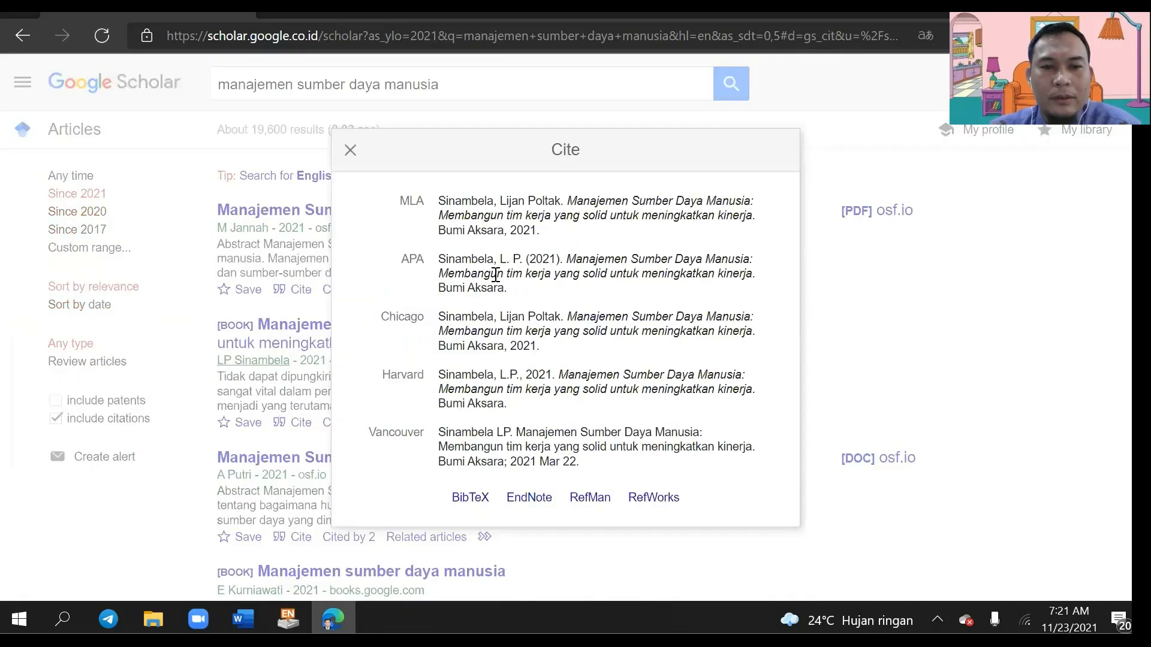
{"action": "triple_click", "coordinate": [496, 275]}
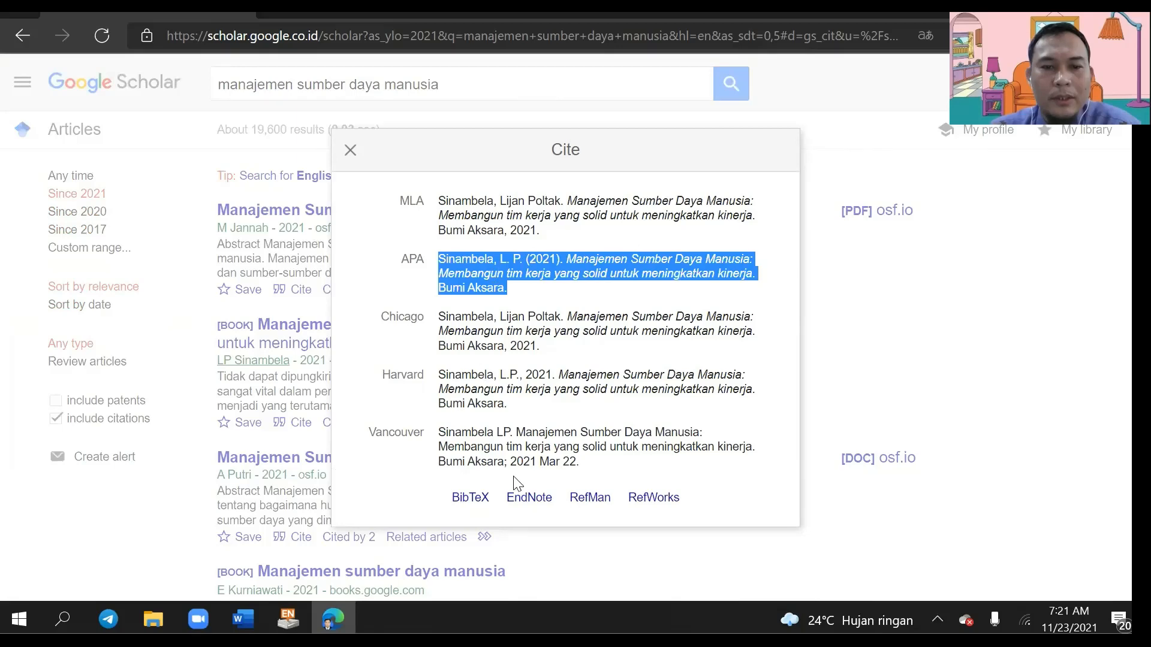
{"action": "left_click", "coordinate": [528, 499]}
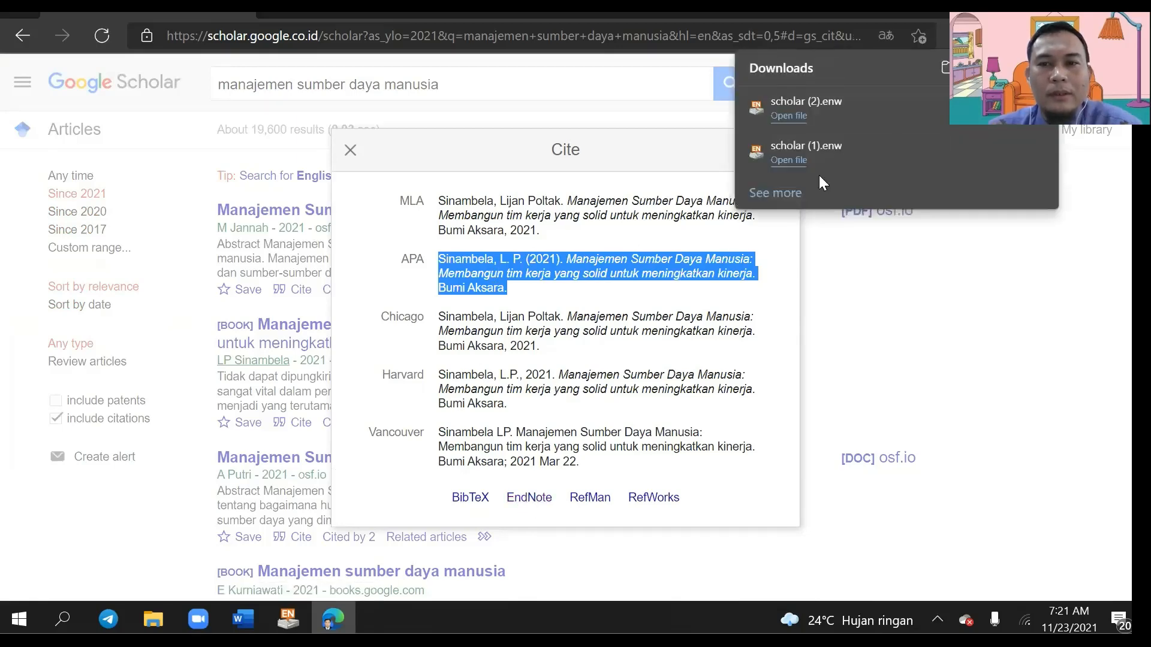
{"action": "left_click", "coordinate": [351, 151]}
{"action": "scroll", "coordinate": [488, 311], "scroll_direction": "down", "scroll_amount": 3}
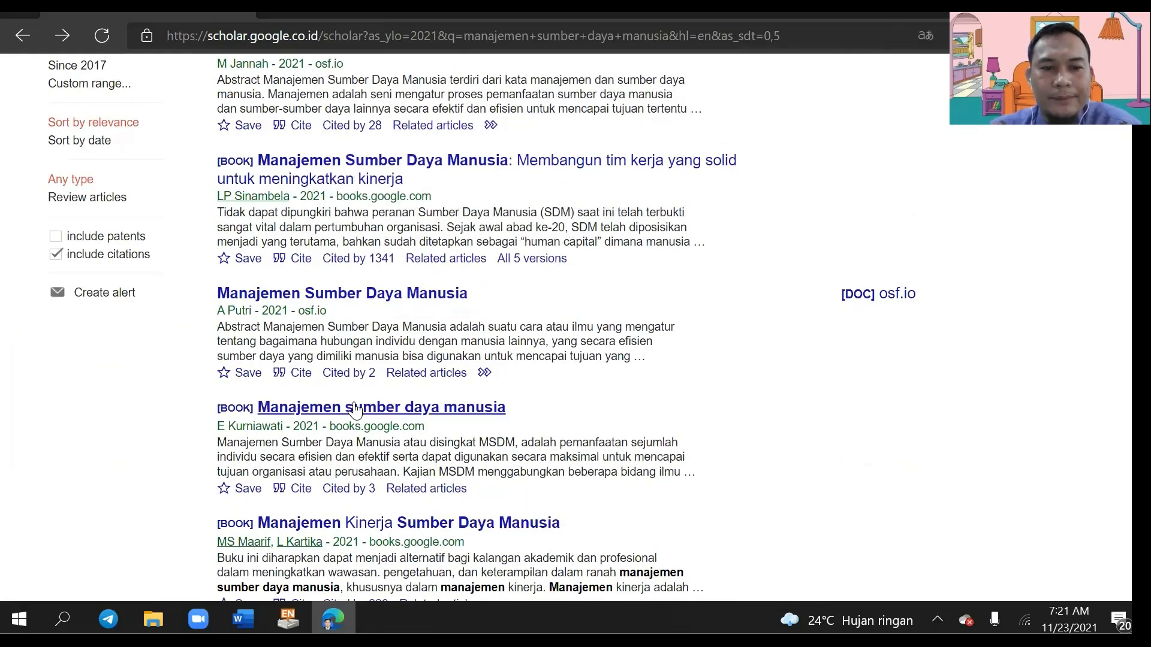
{"action": "scroll", "coordinate": [273, 401], "scroll_direction": "down", "scroll_amount": 1}
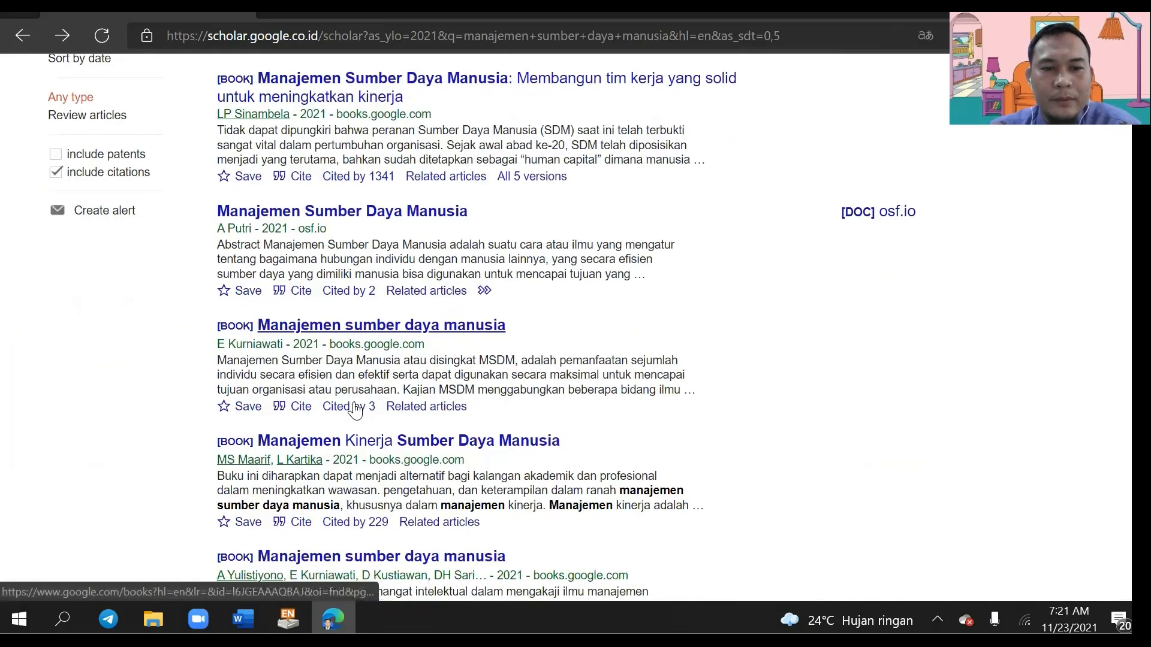
Step: Check the citation formats for the next 2021 book and the osf.io DOC result
{"action": "left_click", "coordinate": [281, 406]}
{"action": "left_click", "coordinate": [537, 285]}
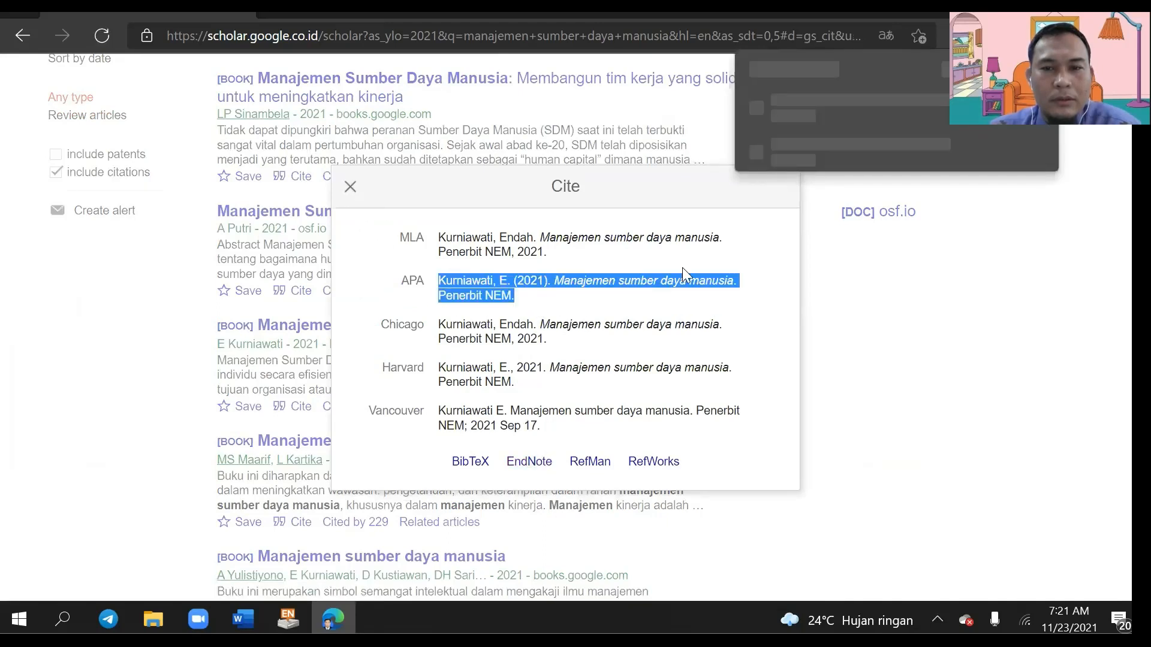
{"action": "left_click", "coordinate": [350, 186]}
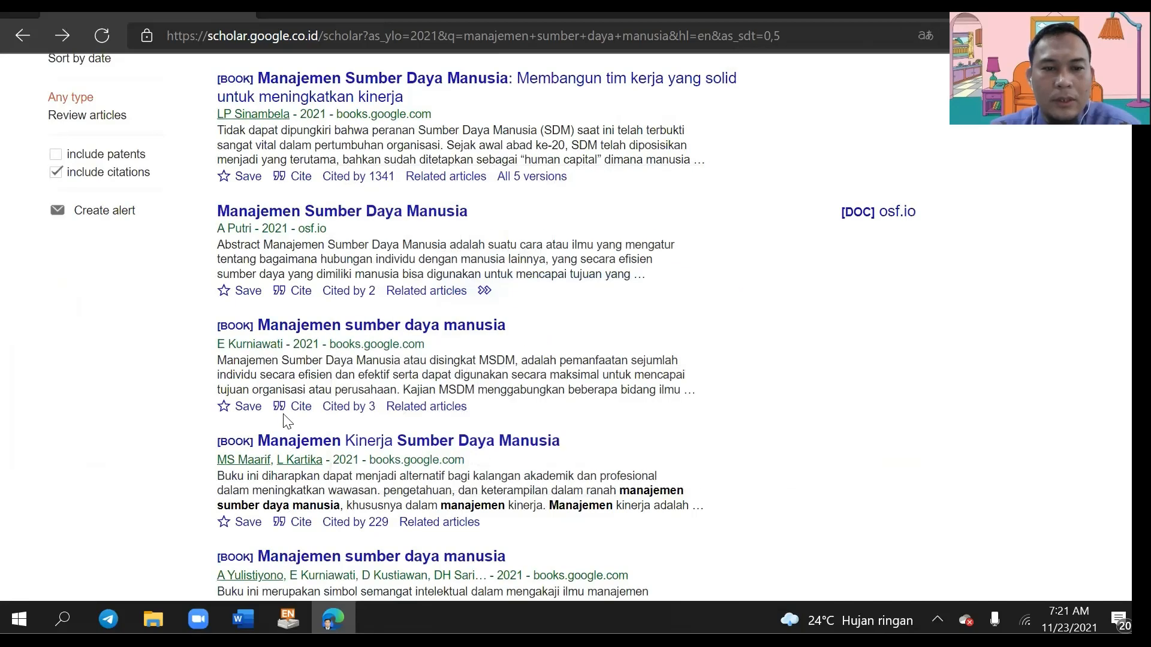
{"action": "left_click", "coordinate": [288, 293]}
{"action": "left_click", "coordinate": [351, 226]}
{"action": "scroll", "coordinate": [352, 432], "scroll_direction": "down", "scroll_amount": 4}
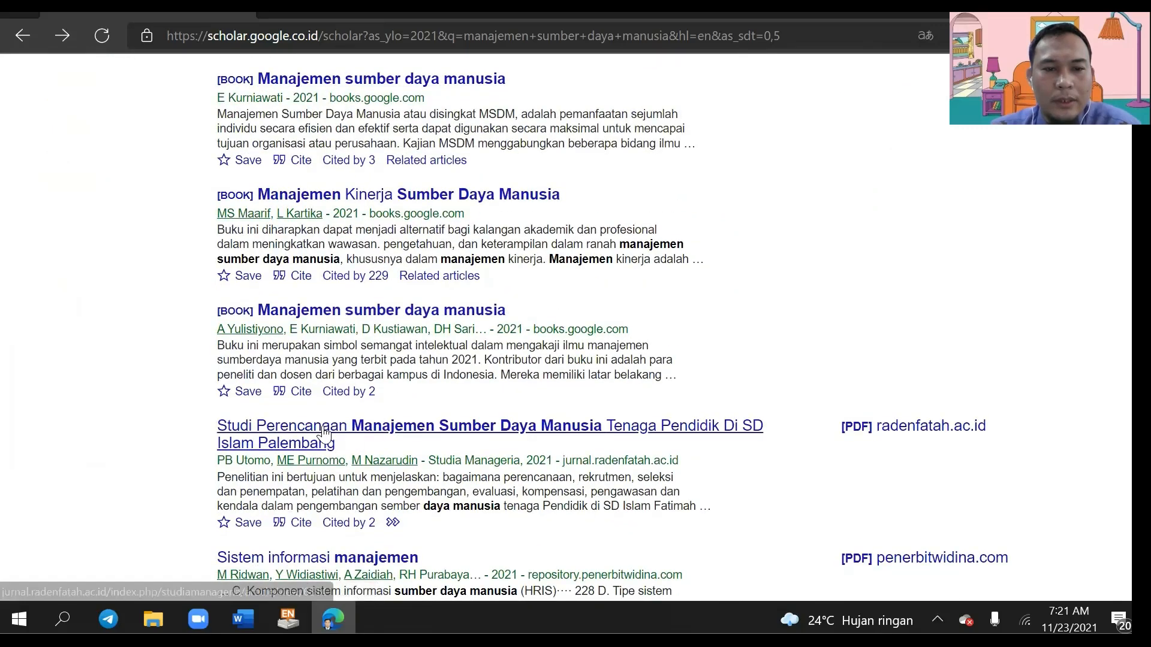
{"action": "scroll", "coordinate": [353, 432], "scroll_direction": "down", "scroll_amount": 3}
Step: Download the Studi Perencanaan paper's EndNote citation and return to the thesis document
{"action": "left_click", "coordinate": [284, 360]}
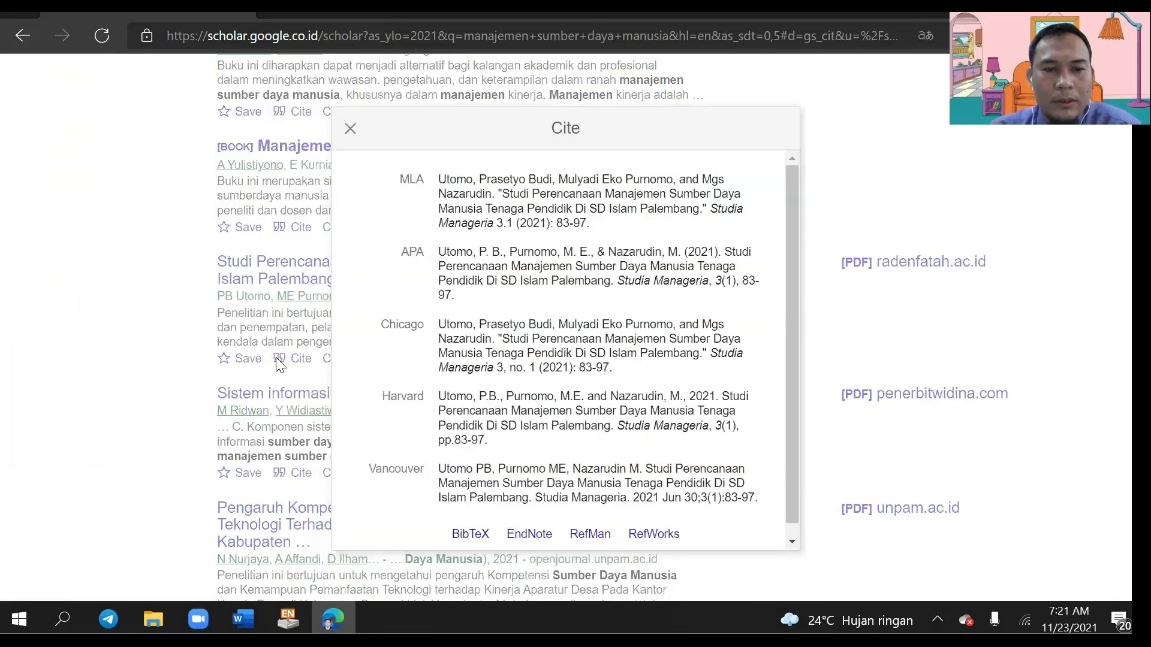
{"action": "triple_click", "coordinate": [494, 266]}
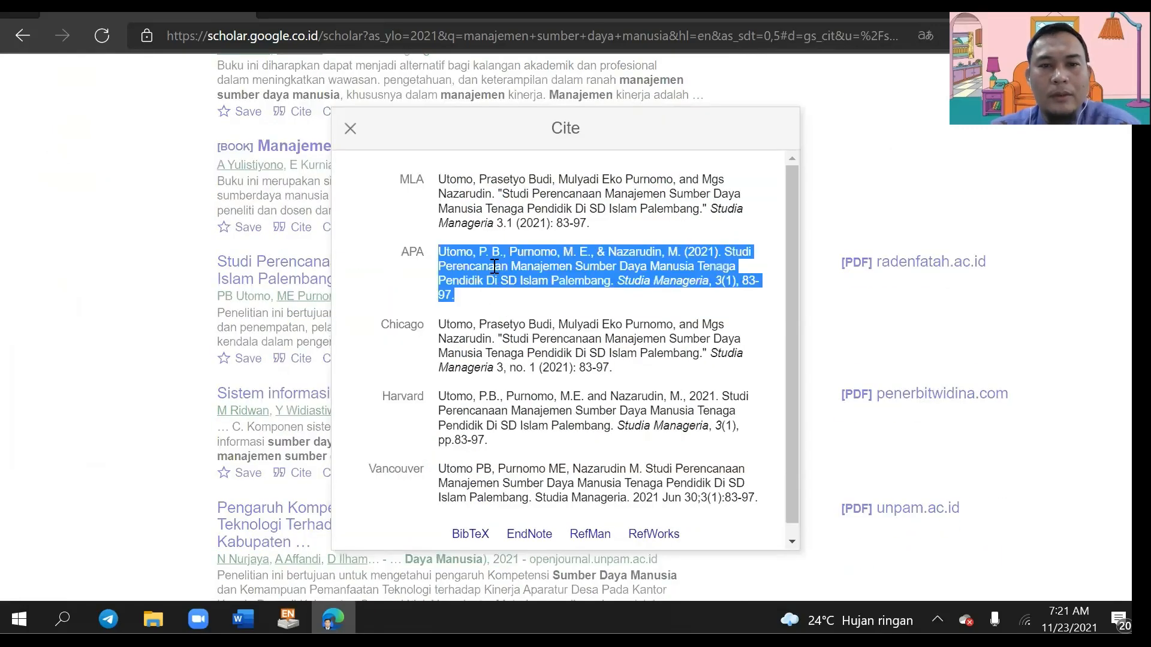
{"action": "left_click", "coordinate": [533, 533]}
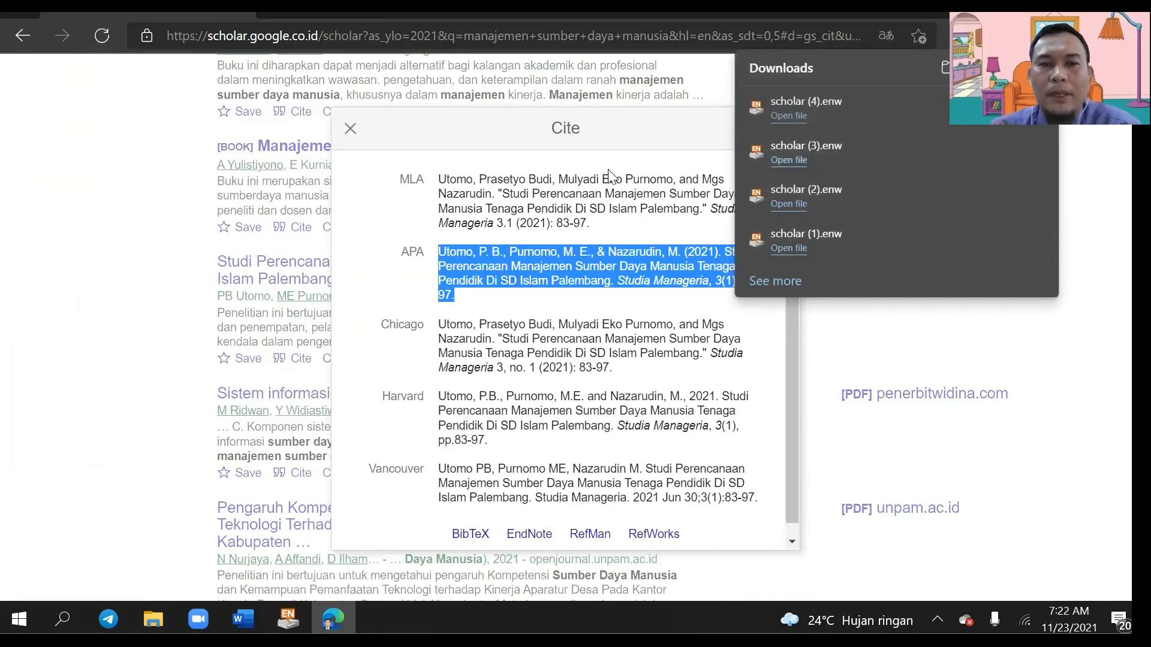
{"action": "left_click", "coordinate": [353, 133]}
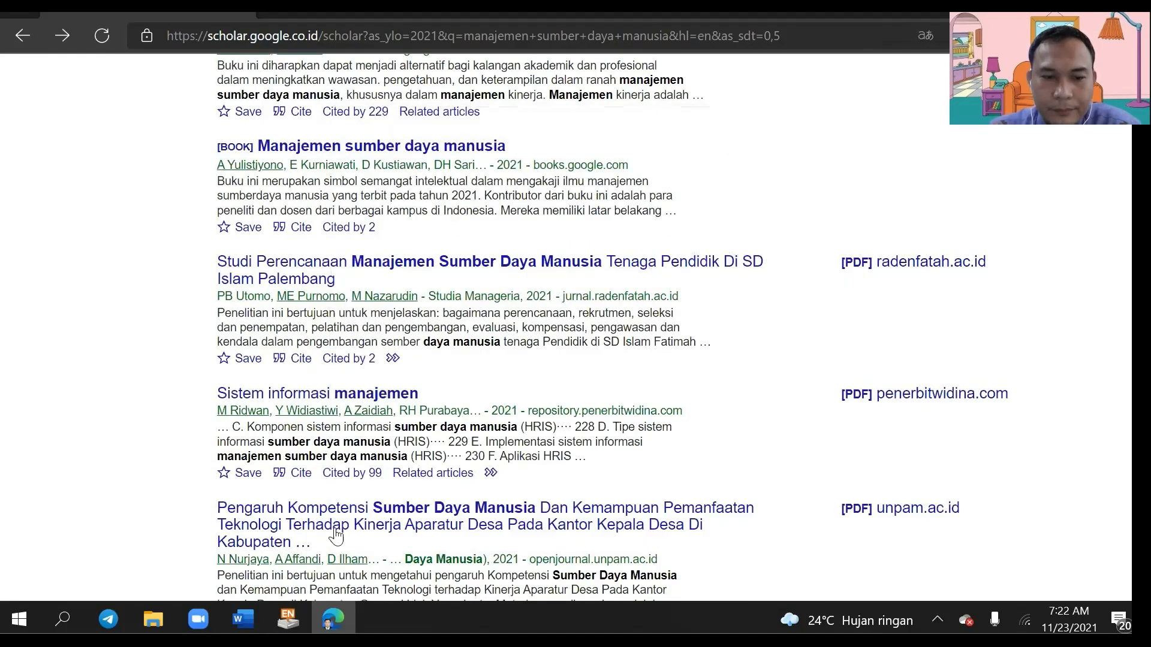
{"action": "left_click", "coordinate": [253, 607]}
{"action": "scroll", "coordinate": [594, 350], "scroll_direction": "up", "scroll_amount": 5}
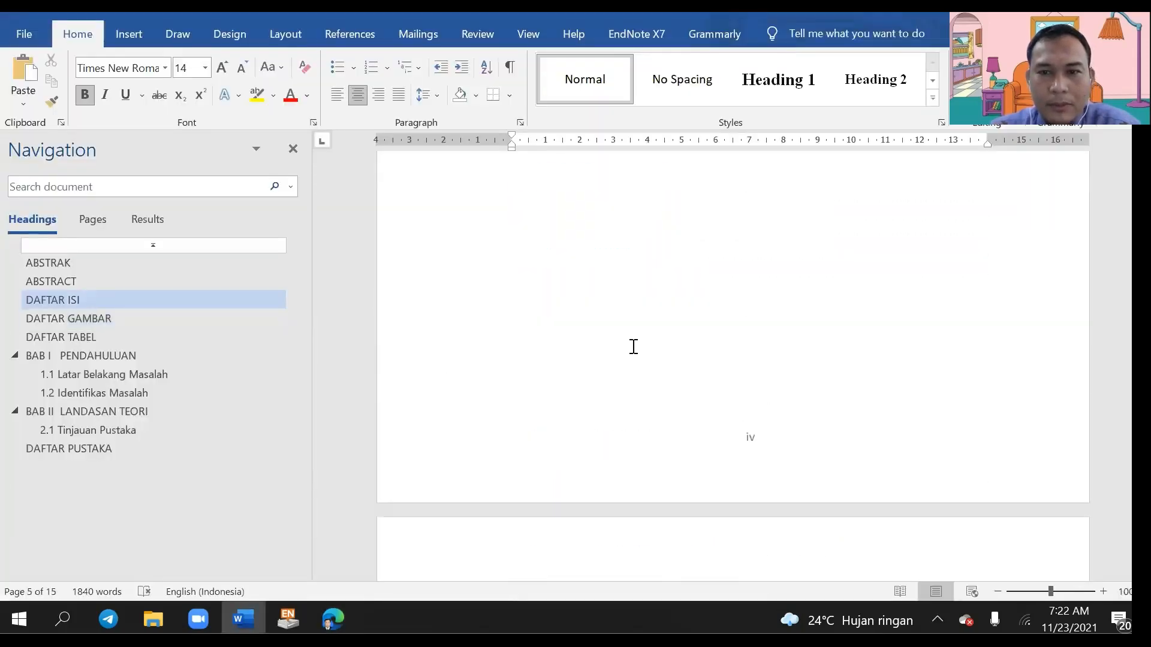
{"action": "scroll", "coordinate": [617, 314], "scroll_direction": "up", "scroll_amount": 10}
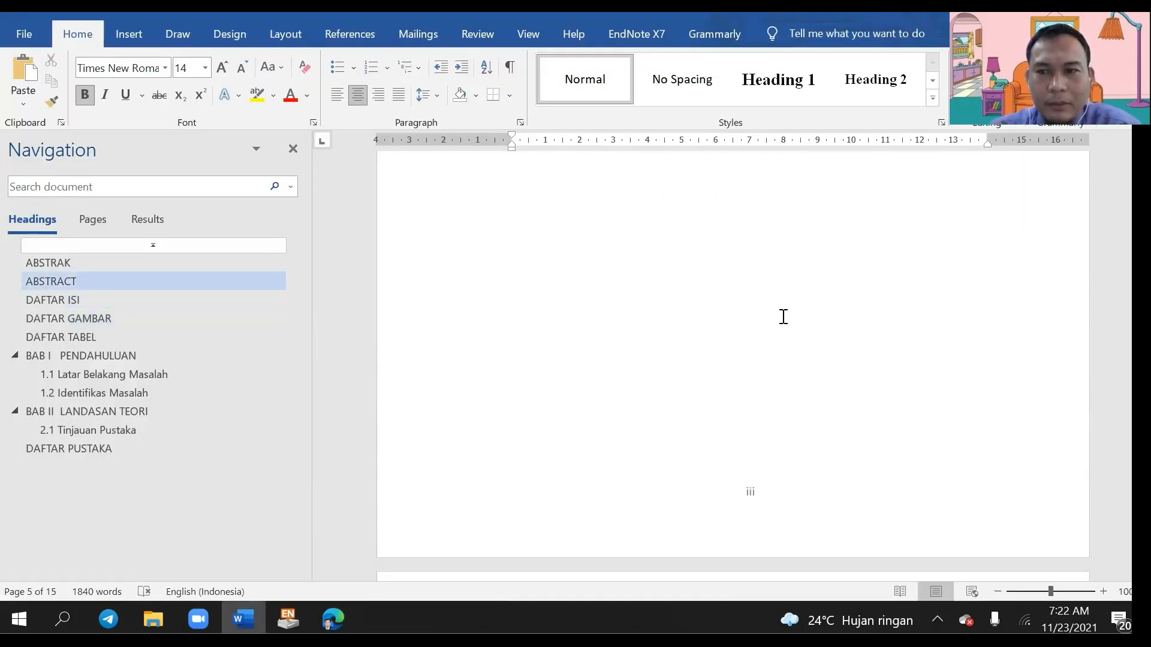
{"action": "scroll", "coordinate": [527, 321], "scroll_direction": "down", "scroll_amount": 15}
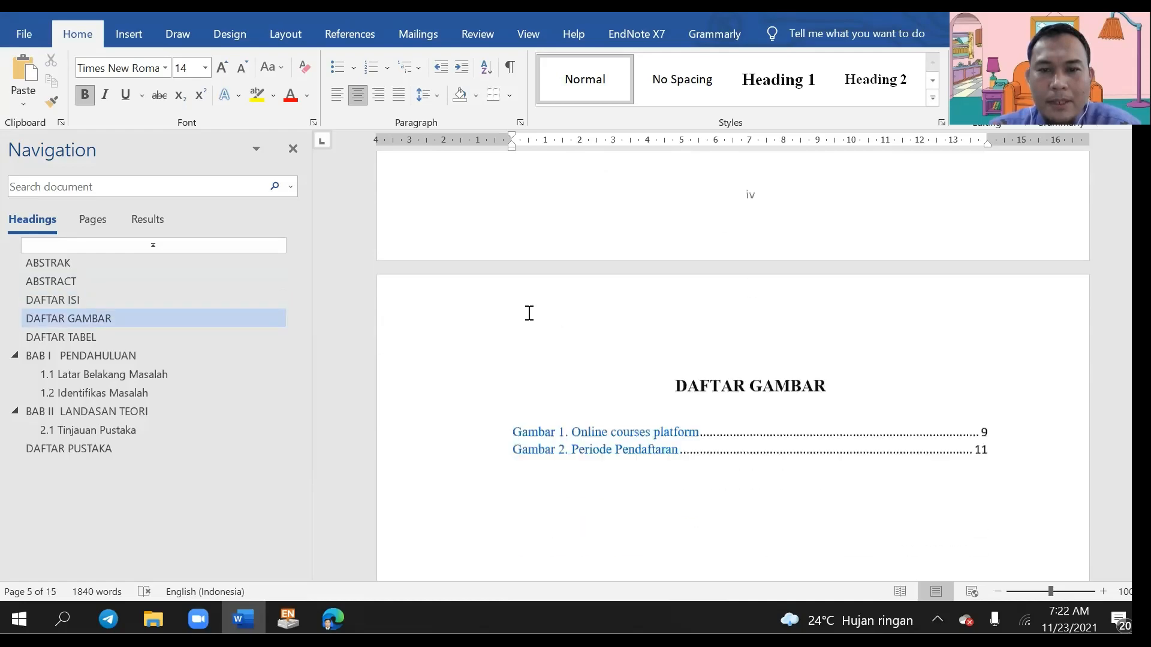
{"action": "scroll", "coordinate": [529, 313], "scroll_direction": "down", "scroll_amount": 15}
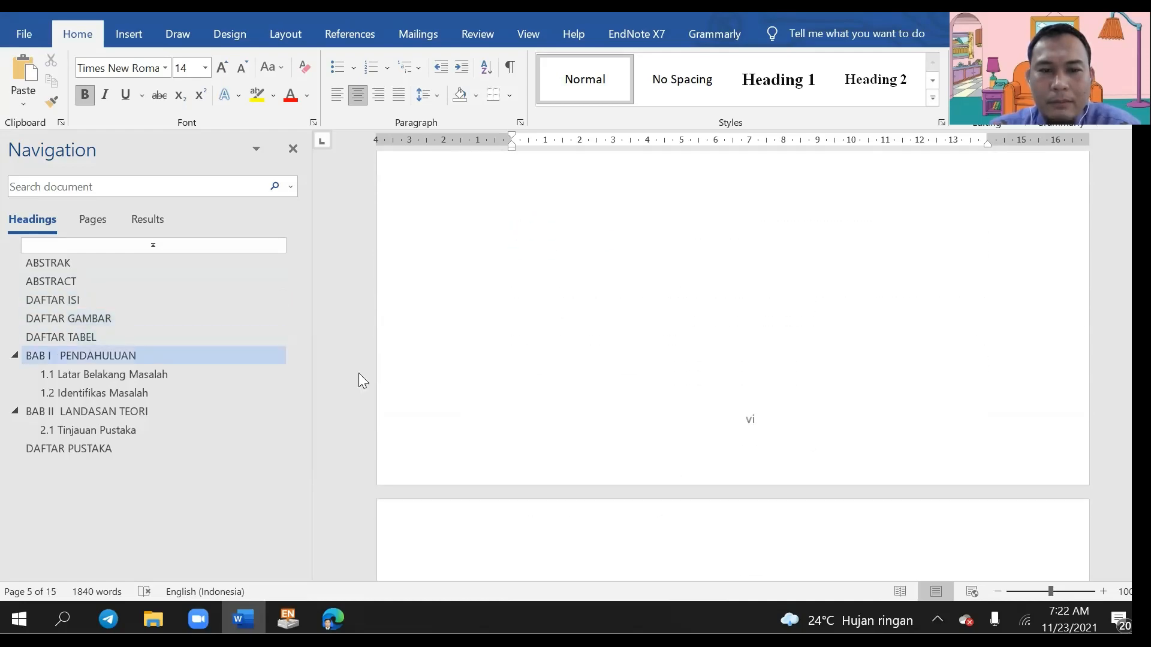
{"action": "scroll", "coordinate": [563, 367], "scroll_direction": "down", "scroll_amount": 7}
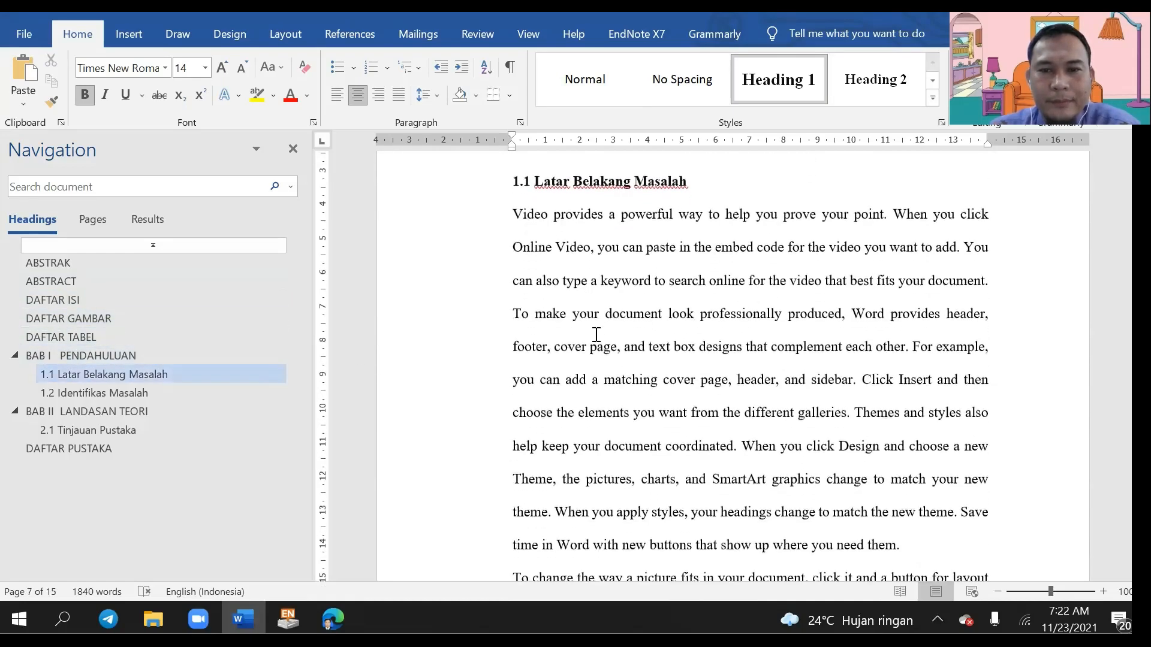
{"action": "left_click", "coordinate": [898, 502]}
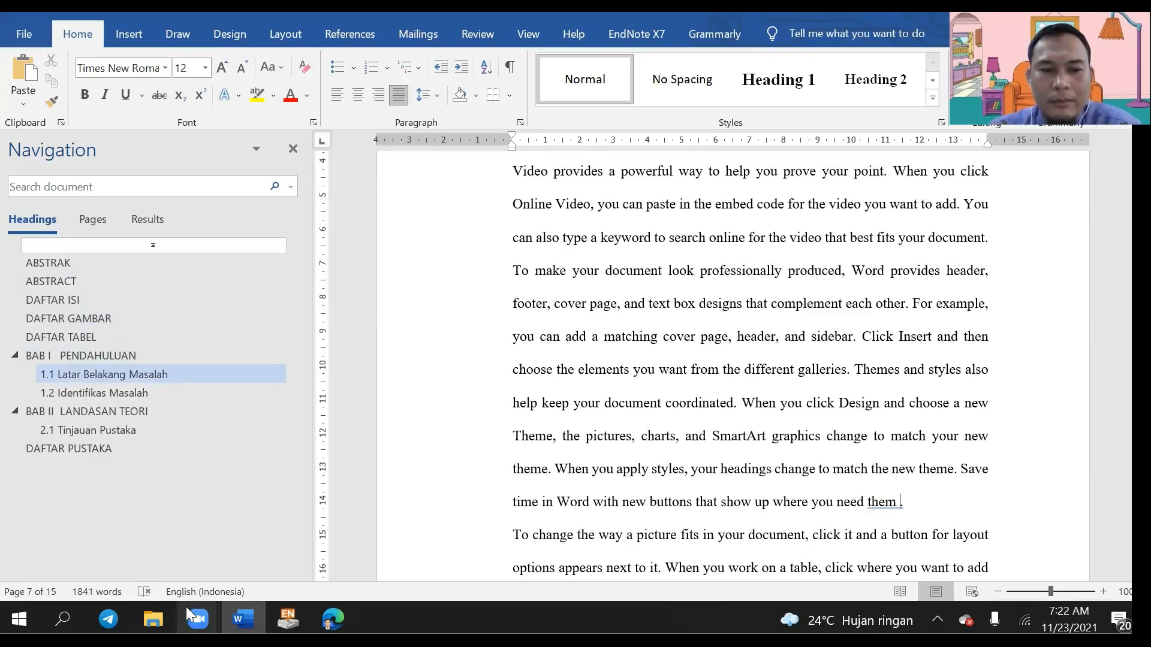
{"action": "left_click", "coordinate": [287, 614]}
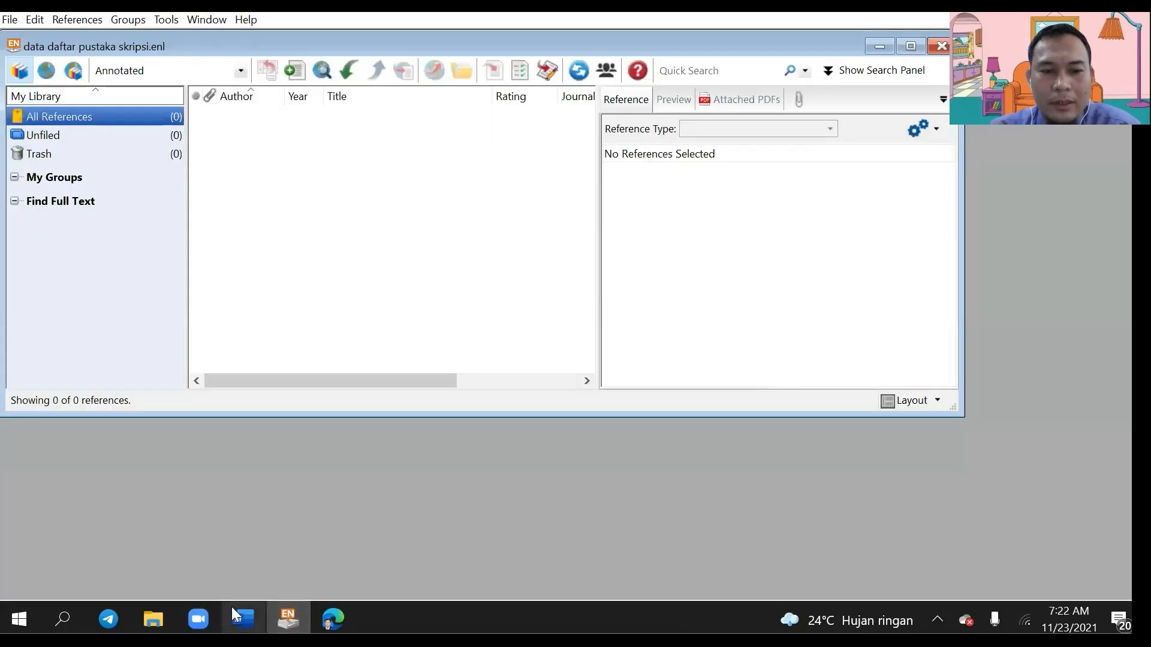
{"action": "left_click", "coordinate": [341, 606]}
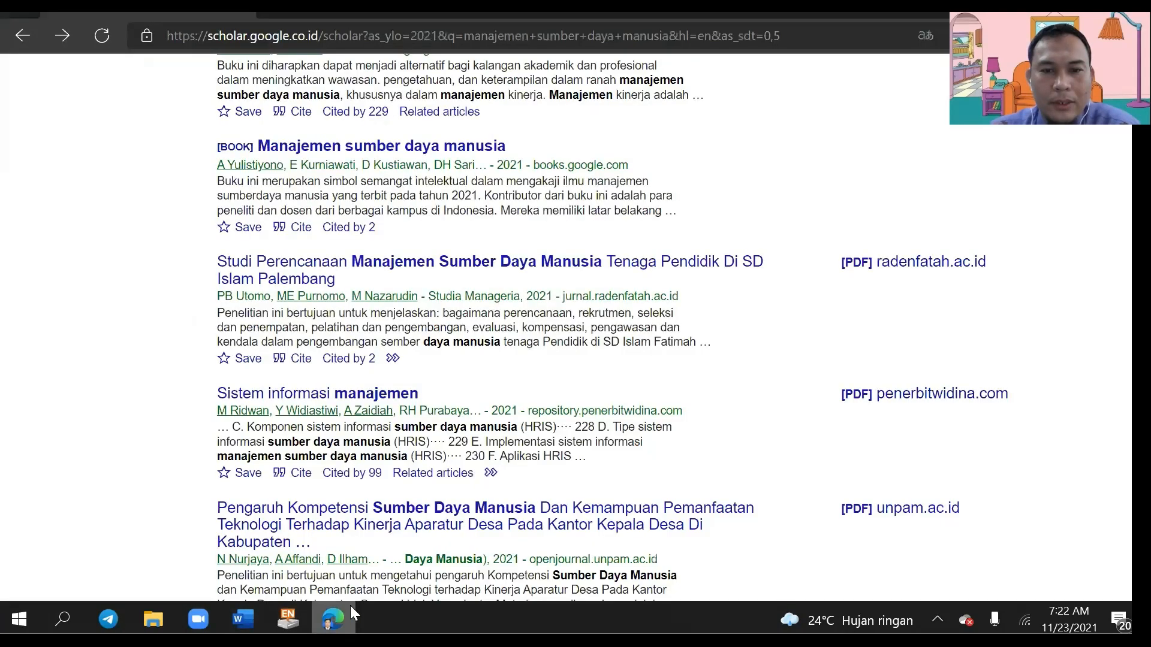
Step: Import scholar (1).enw from Downloads into EndNote as the Jannah 2021 reference
{"action": "left_click", "coordinate": [159, 607]}
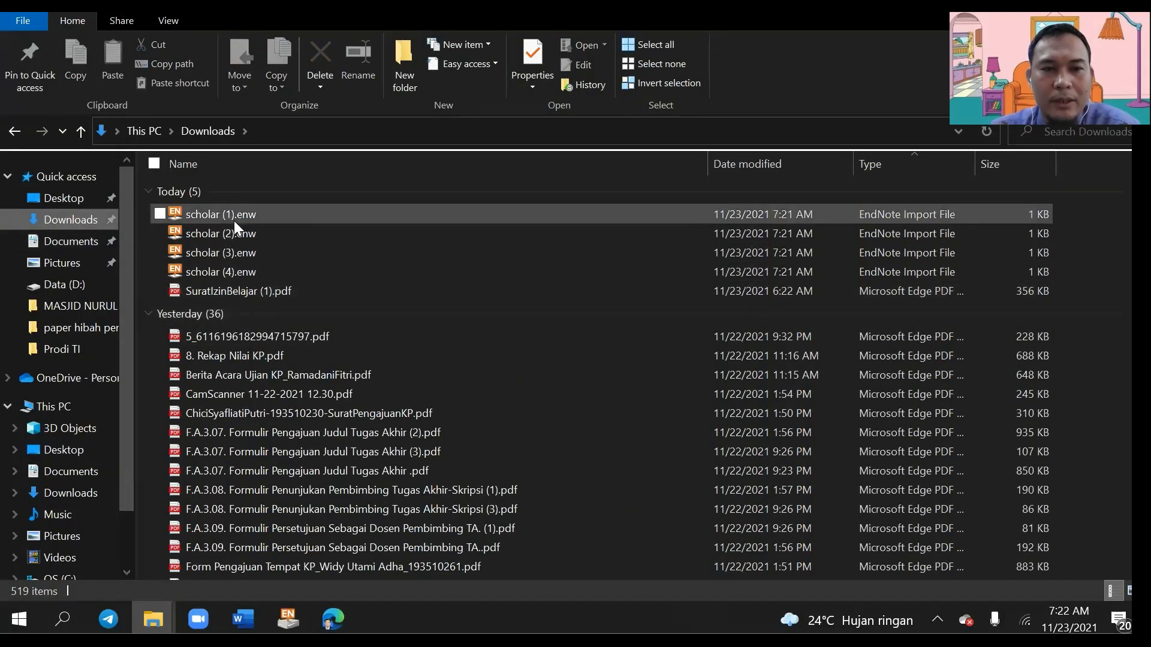
{"action": "double_click", "coordinate": [235, 220]}
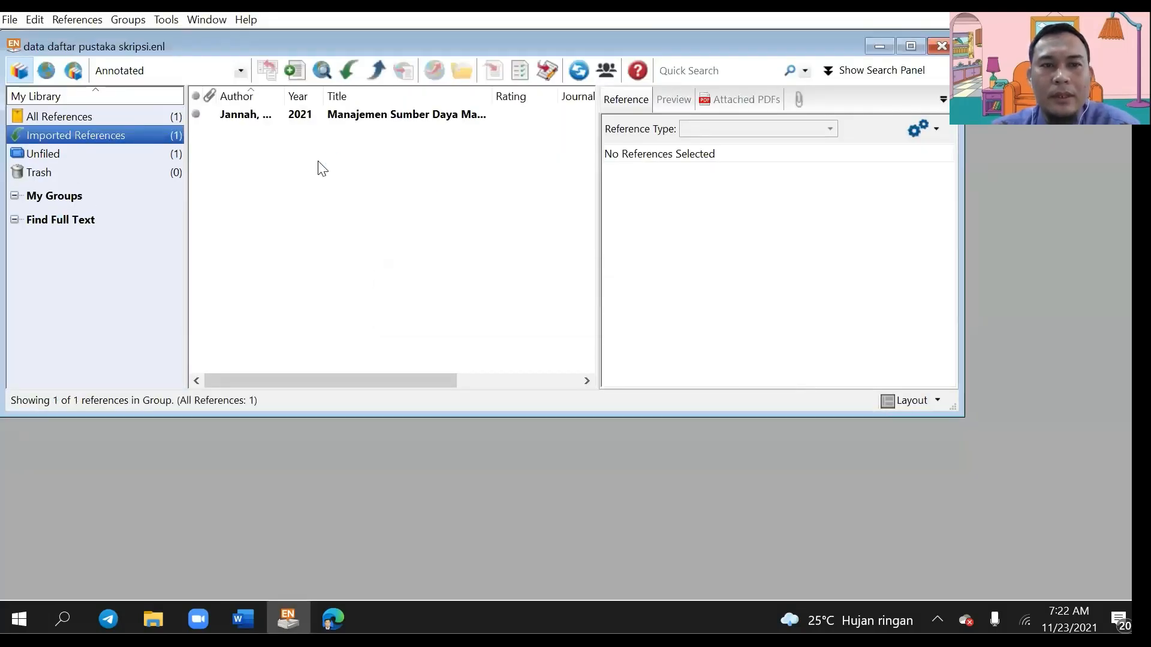
Step: Select the Jannah 2021 reference in Imported References, then bring the Word thesis forward
{"action": "left_click", "coordinate": [247, 123]}
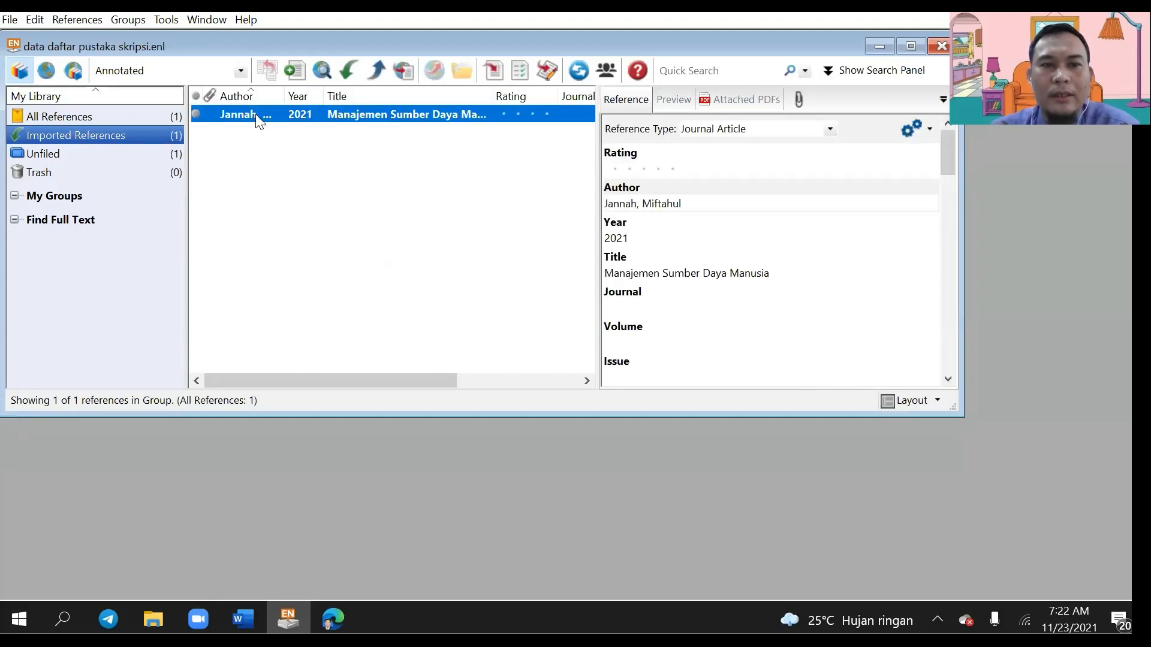
{"action": "left_click", "coordinate": [114, 117]}
{"action": "left_click", "coordinate": [111, 134]}
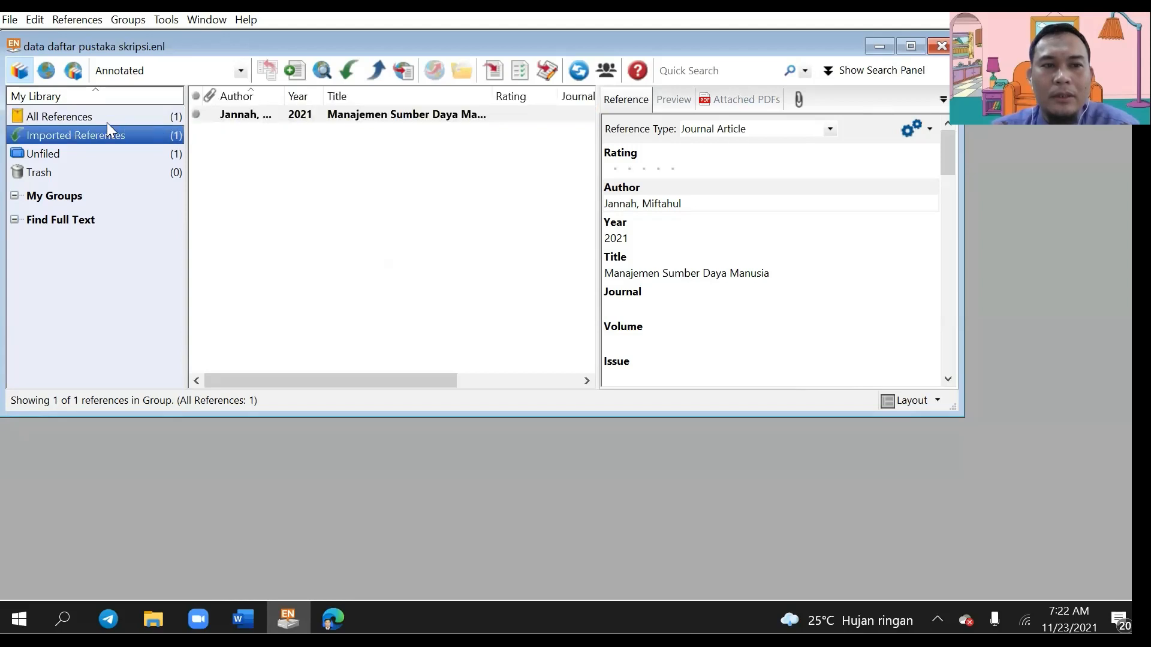
{"action": "left_click", "coordinate": [232, 117]}
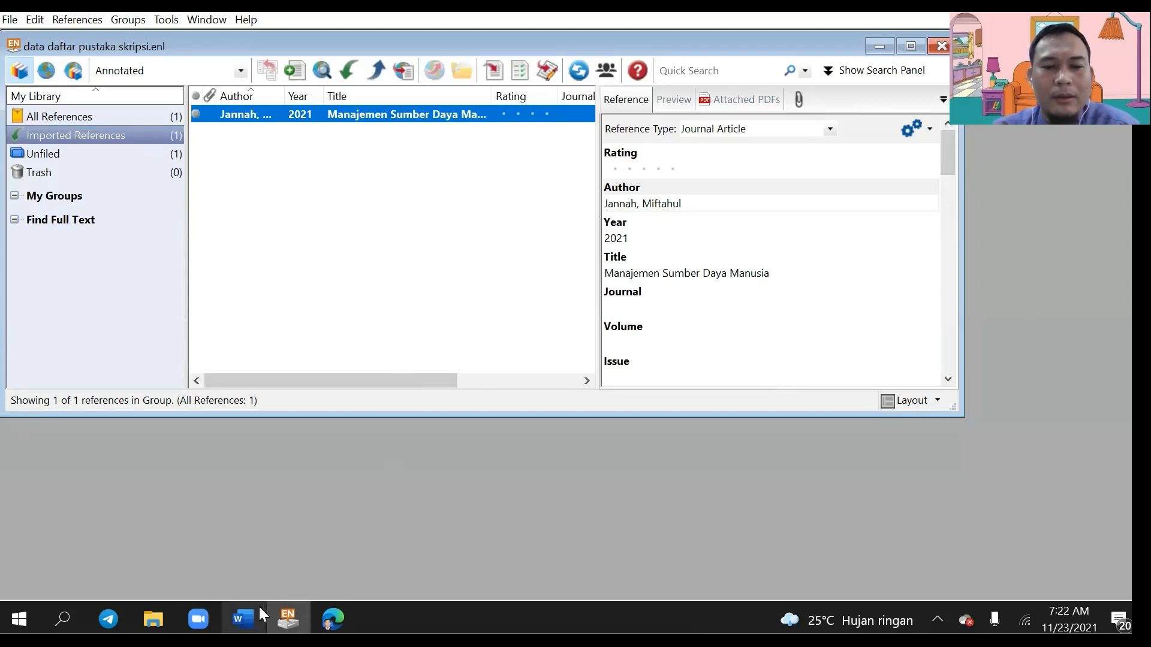
{"action": "left_click", "coordinate": [243, 618]}
{"action": "scroll", "coordinate": [735, 488], "scroll_direction": "down", "scroll_amount": 2}
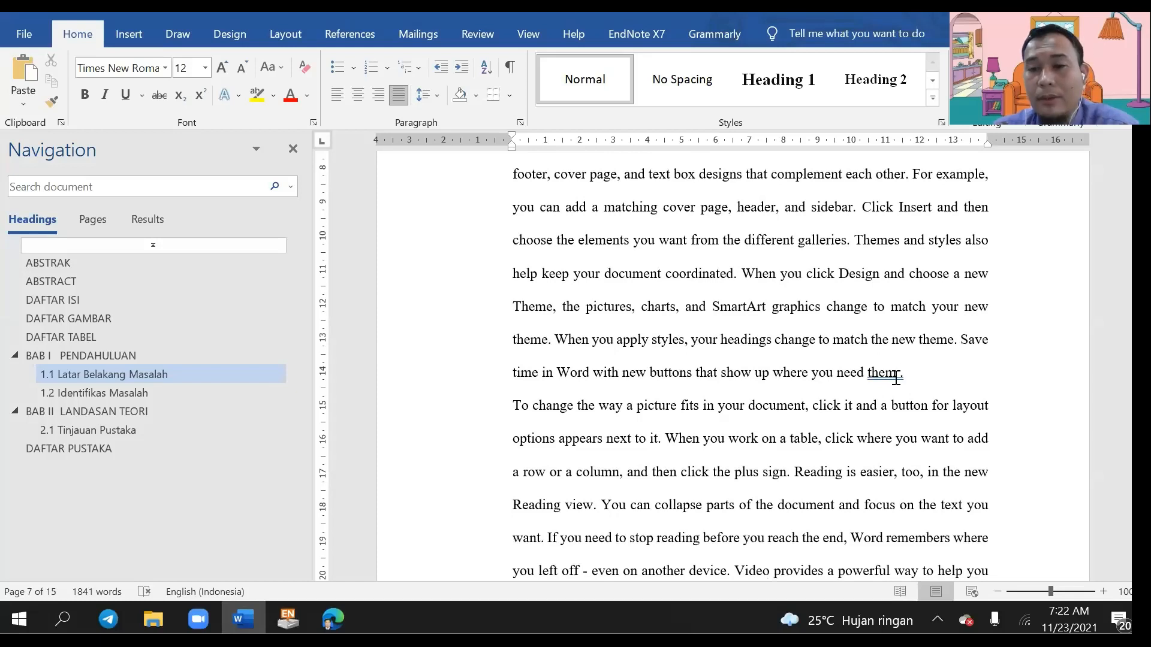
Step: Insert the selected Jannah reference as the citation (Jannah 2021) in section 1.1
{"action": "left_click", "coordinate": [621, 38]}
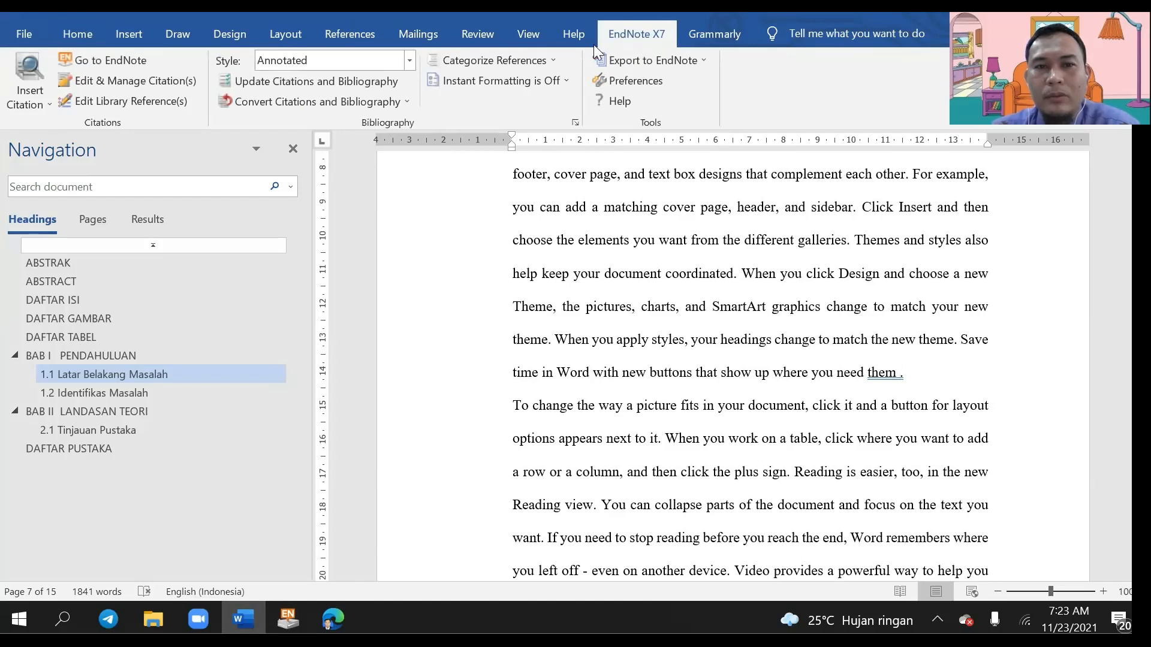
{"action": "left_click", "coordinate": [45, 107]}
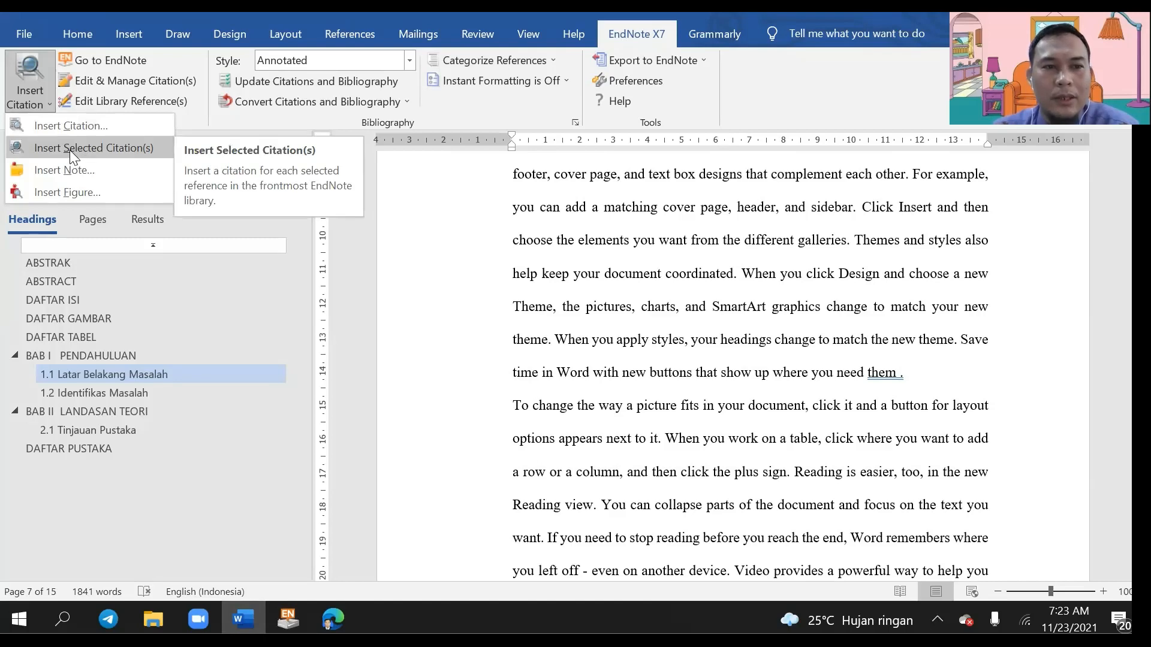
{"action": "left_click", "coordinate": [288, 619]}
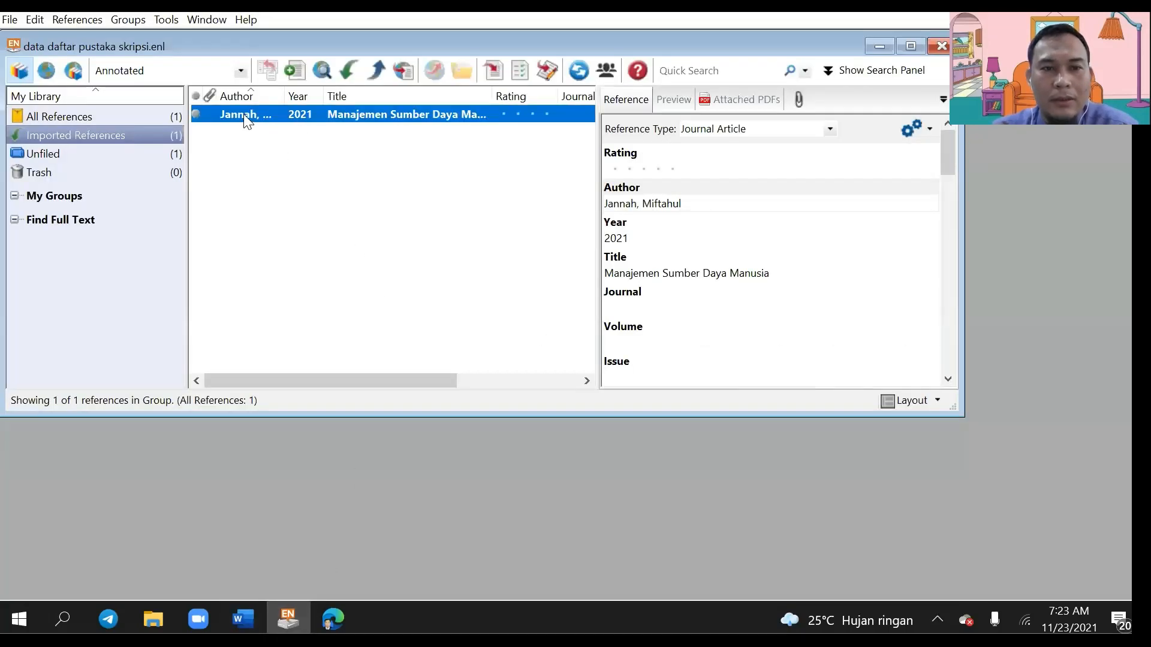
{"action": "left_click", "coordinate": [271, 607]}
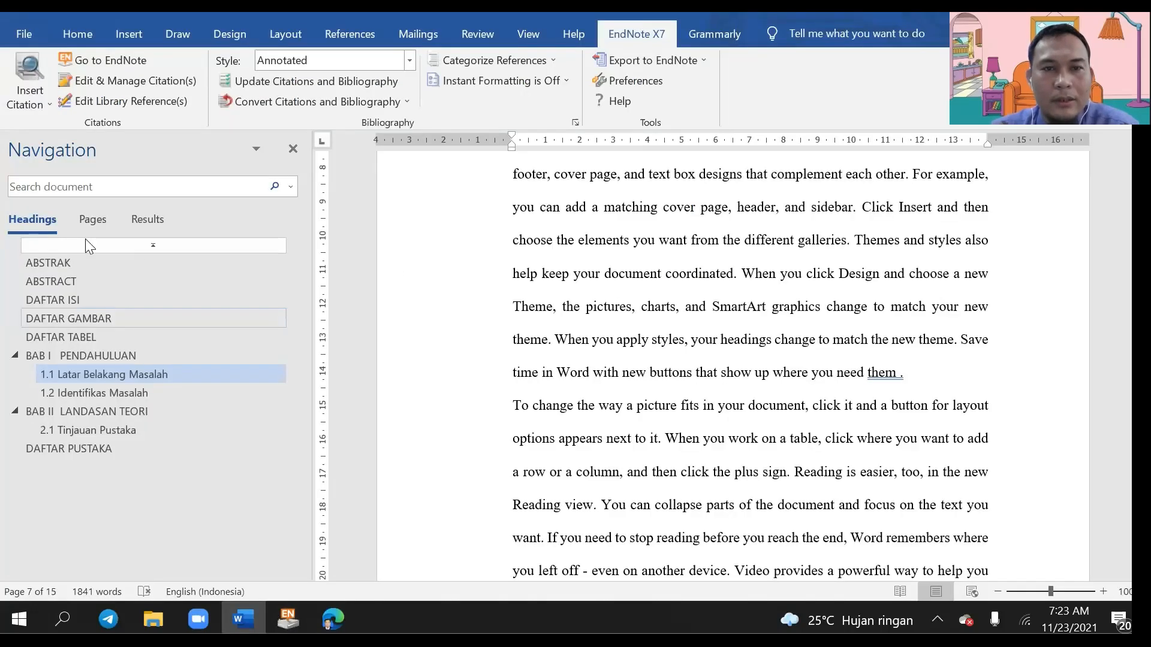
{"action": "left_click", "coordinate": [40, 99]}
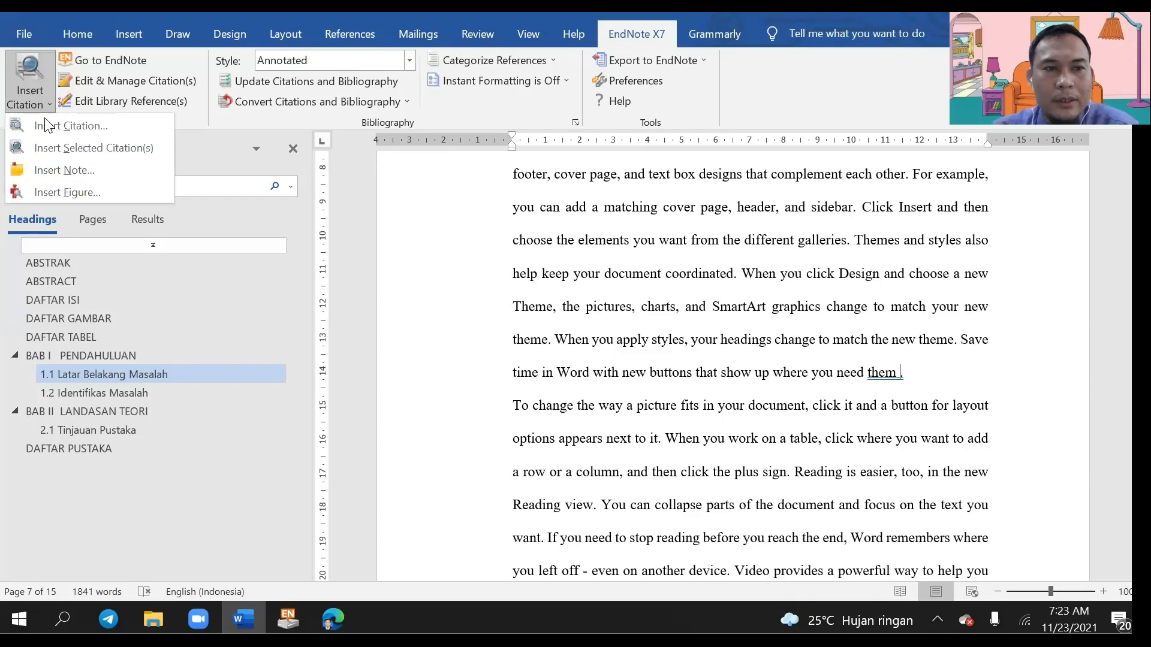
{"action": "left_click", "coordinate": [71, 152]}
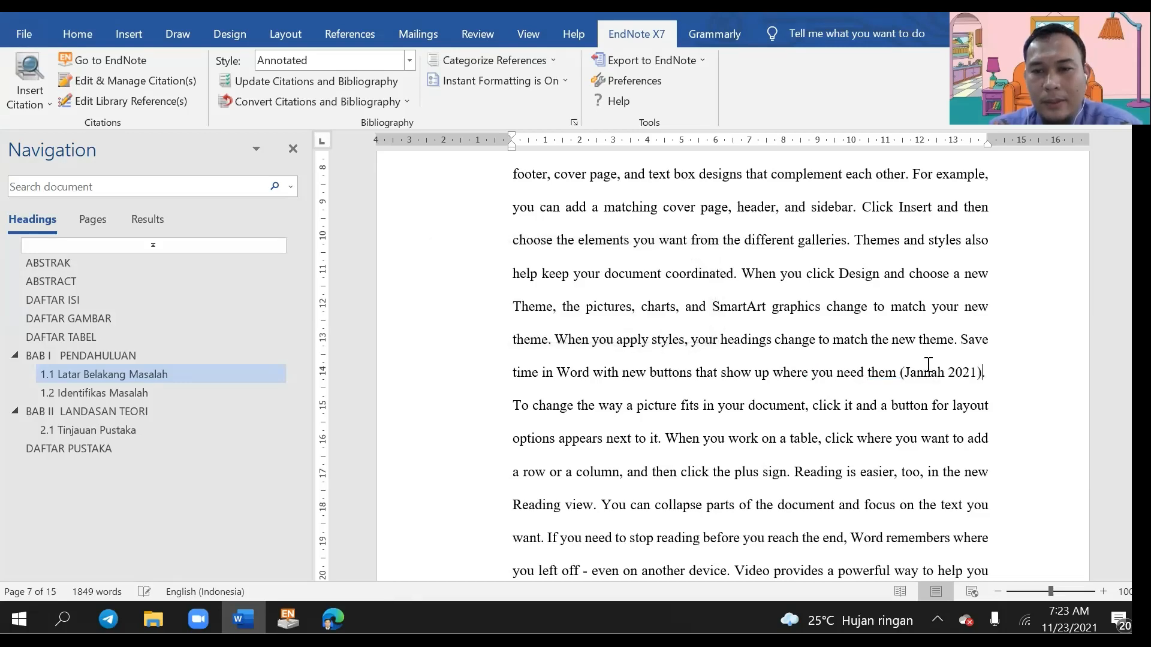
{"action": "left_click", "coordinate": [928, 374]}
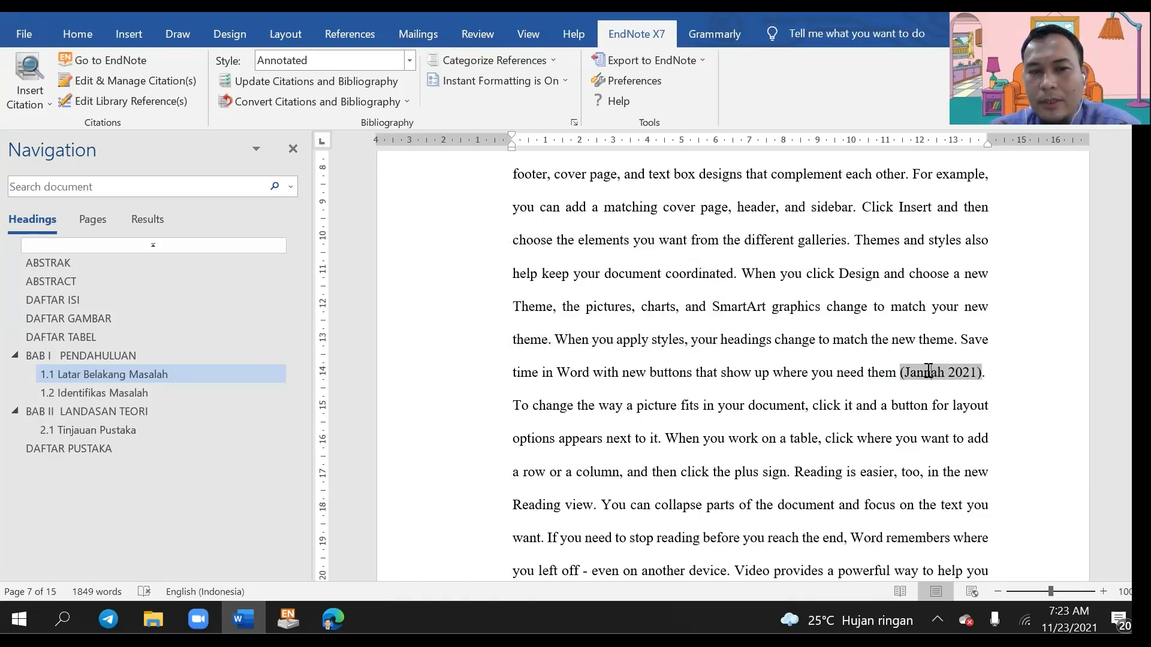
Step: Delete the empty lines above the Jannah 2021 entry in DAFTAR PUSTAKA
{"action": "left_click_drag", "start_coordinate": [1138, 348], "coordinate": [1138, 537]}
{"action": "scroll", "coordinate": [837, 483], "scroll_direction": "down", "scroll_amount": 3}
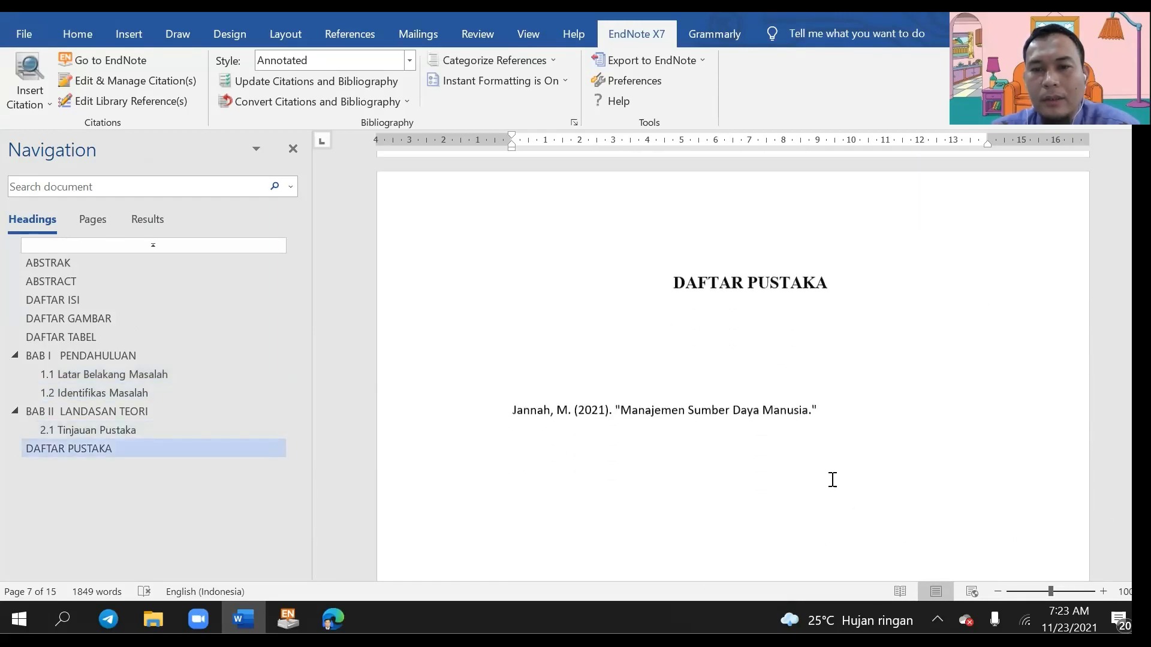
{"action": "scroll", "coordinate": [832, 479], "scroll_direction": "down", "scroll_amount": 2}
{"action": "left_click", "coordinate": [594, 225]}
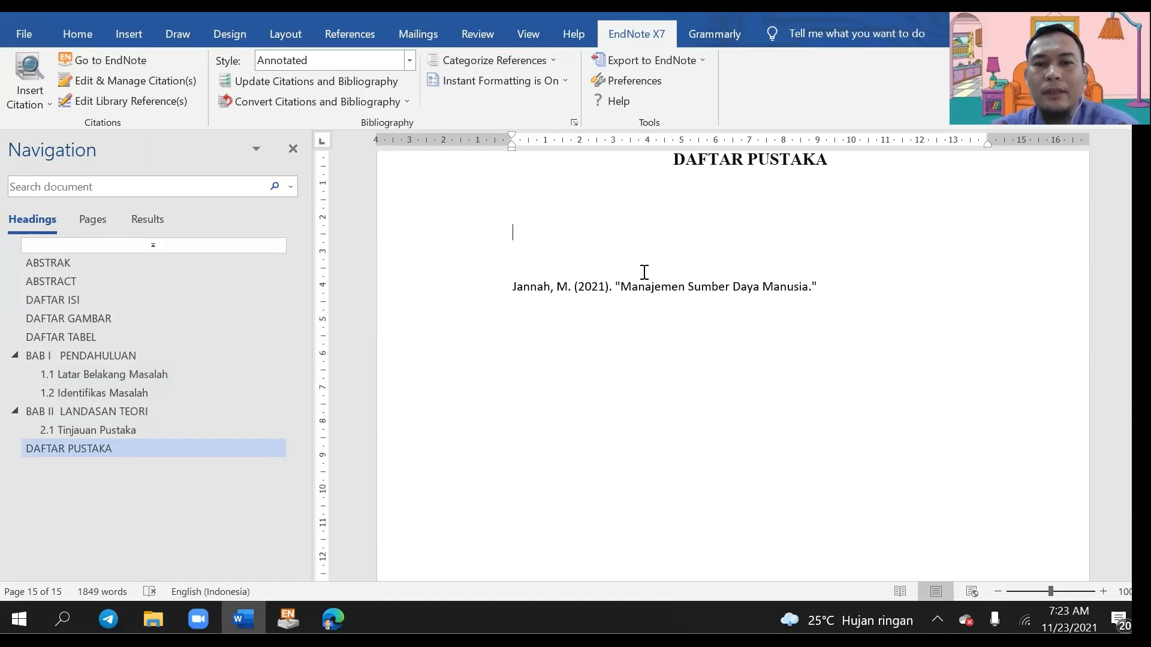
{"action": "key", "text": "Delete"}
{"action": "key", "text": "Delete"}
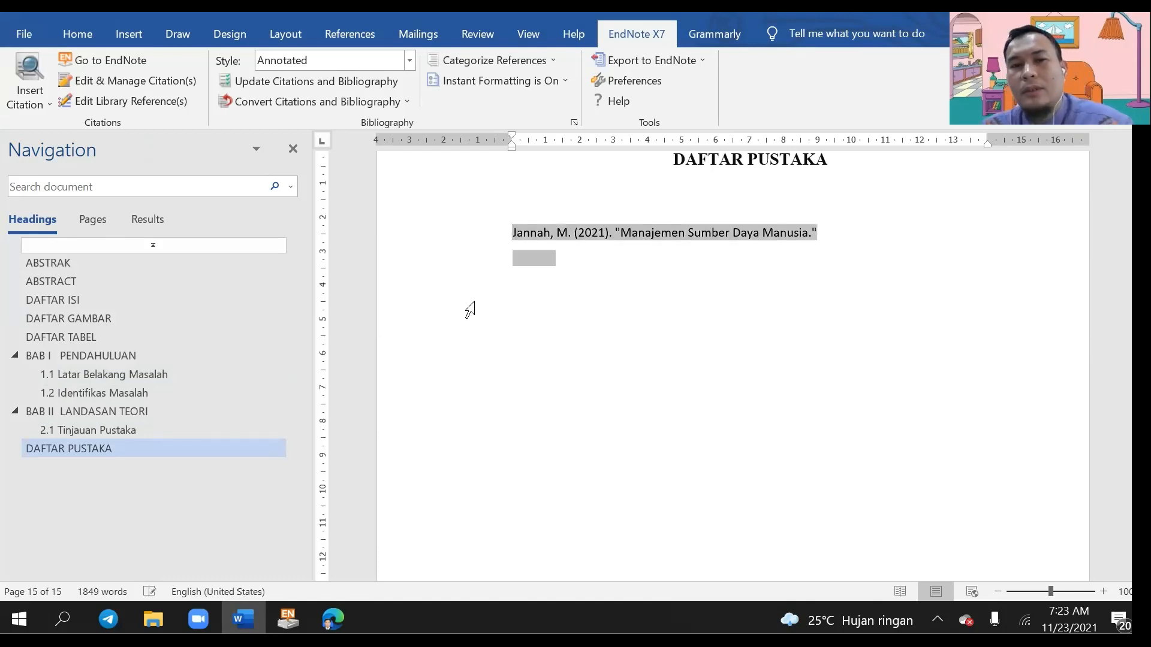
{"action": "left_click", "coordinate": [569, 274]}
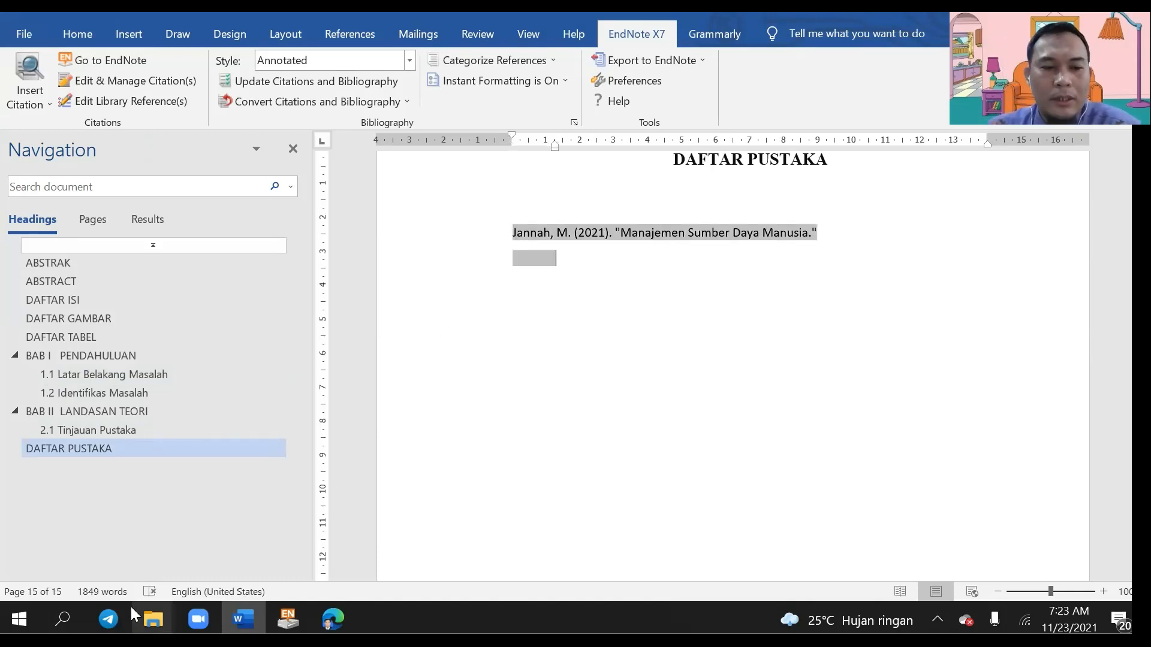
Step: Import scholar (2).enw into EndNote as the Sinambela 2021 book, then return to Word
{"action": "mouse_move", "coordinate": [162, 606]}
{"action": "left_click", "coordinate": [165, 547]}
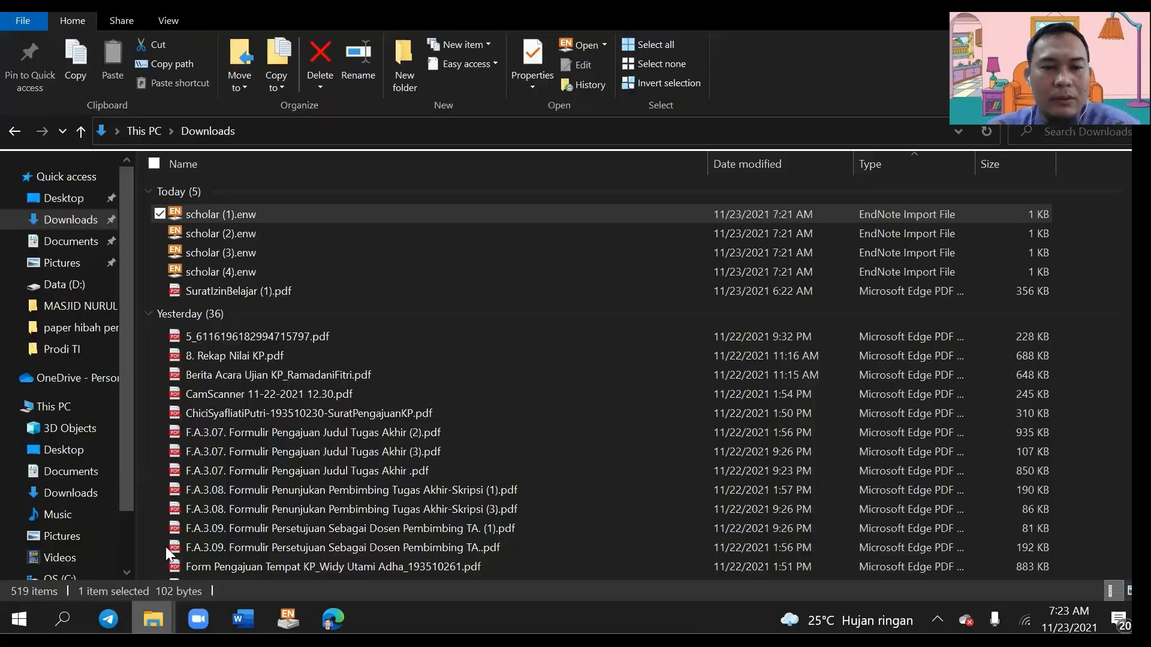
{"action": "double_click", "coordinate": [222, 235]}
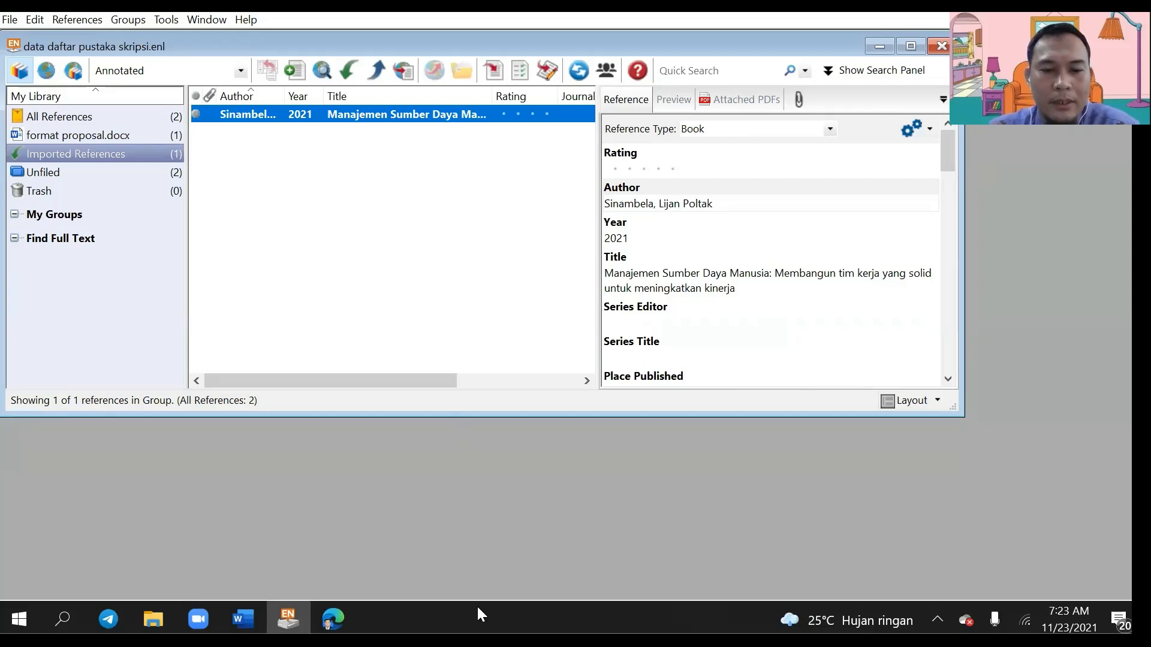
{"action": "left_click", "coordinate": [253, 606]}
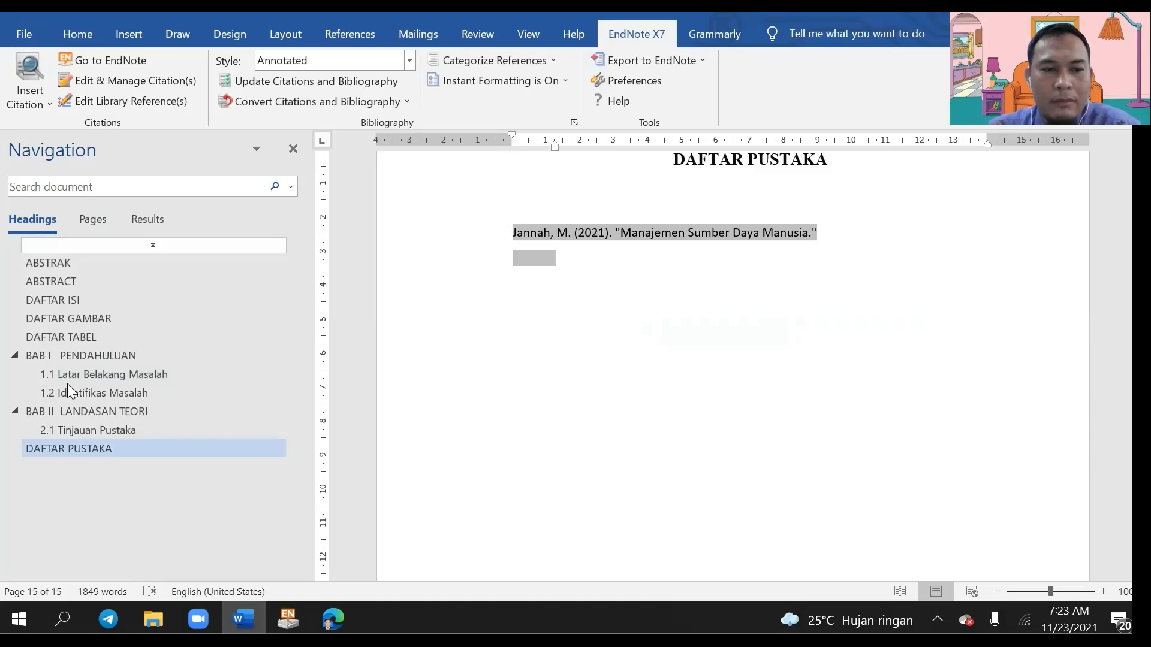
Step: Type 'Menurut' at the start of the 1.1 paragraph and insert (Sinambela 2021) after it
{"action": "left_click", "coordinate": [149, 374]}
{"action": "scroll", "coordinate": [574, 444], "scroll_direction": "down", "scroll_amount": 6}
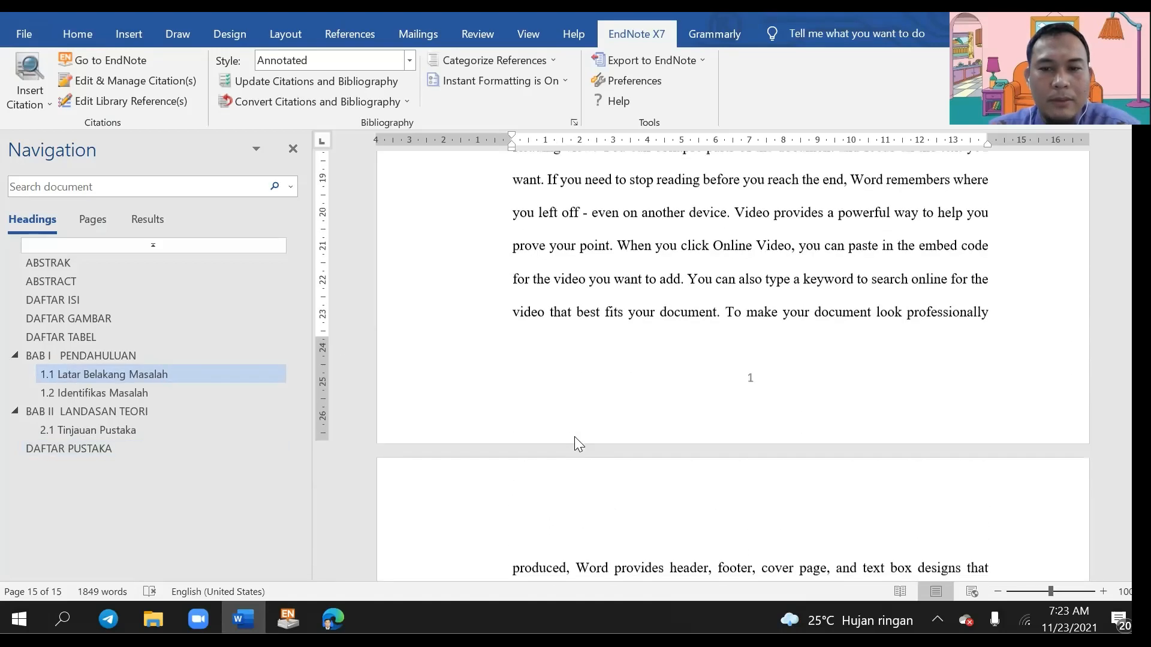
{"action": "scroll", "coordinate": [574, 444], "scroll_direction": "down", "scroll_amount": 3}
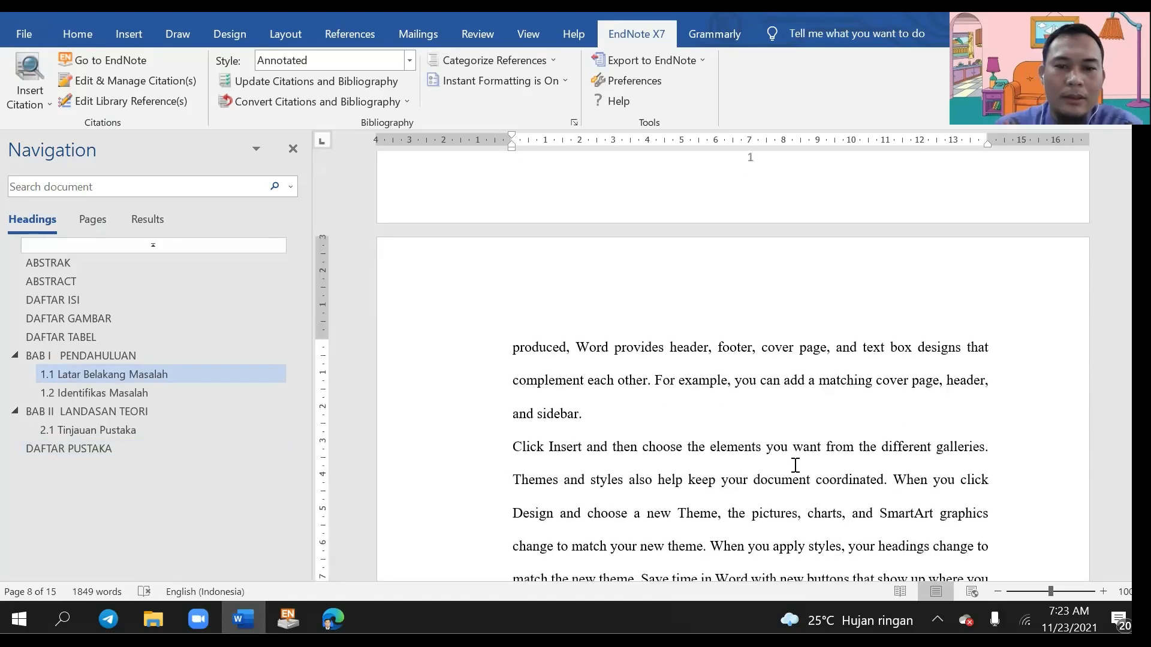
{"action": "type", "text": "Menurut"}
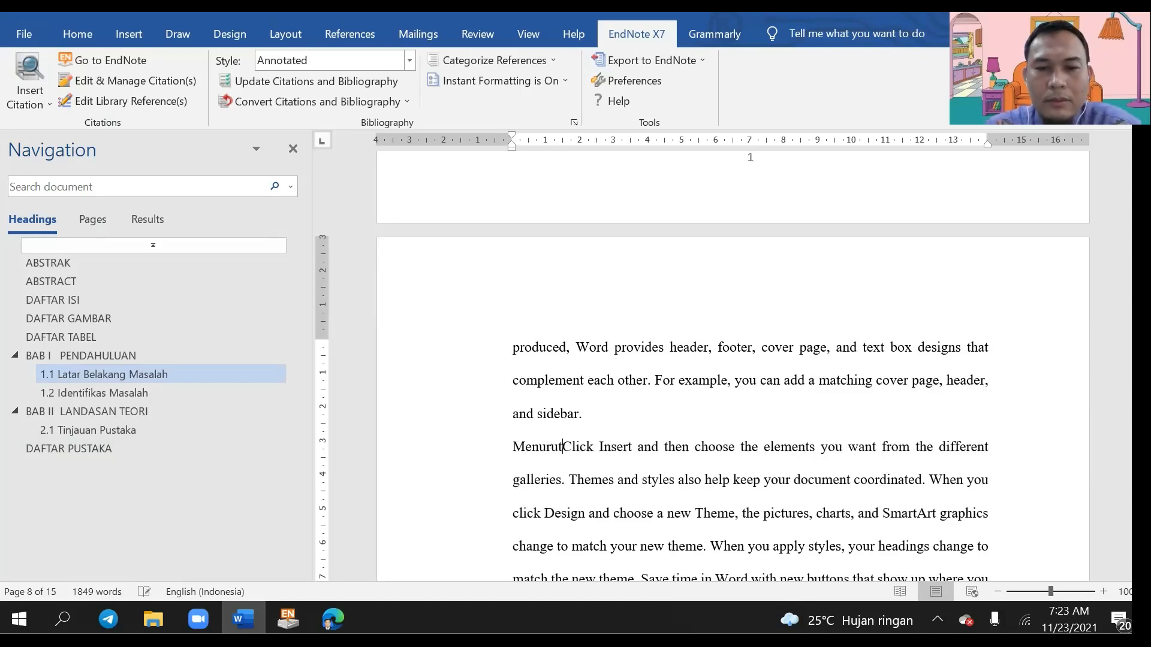
{"action": "type", "text": " S"}
{"action": "key", "text": "BackSpace"}
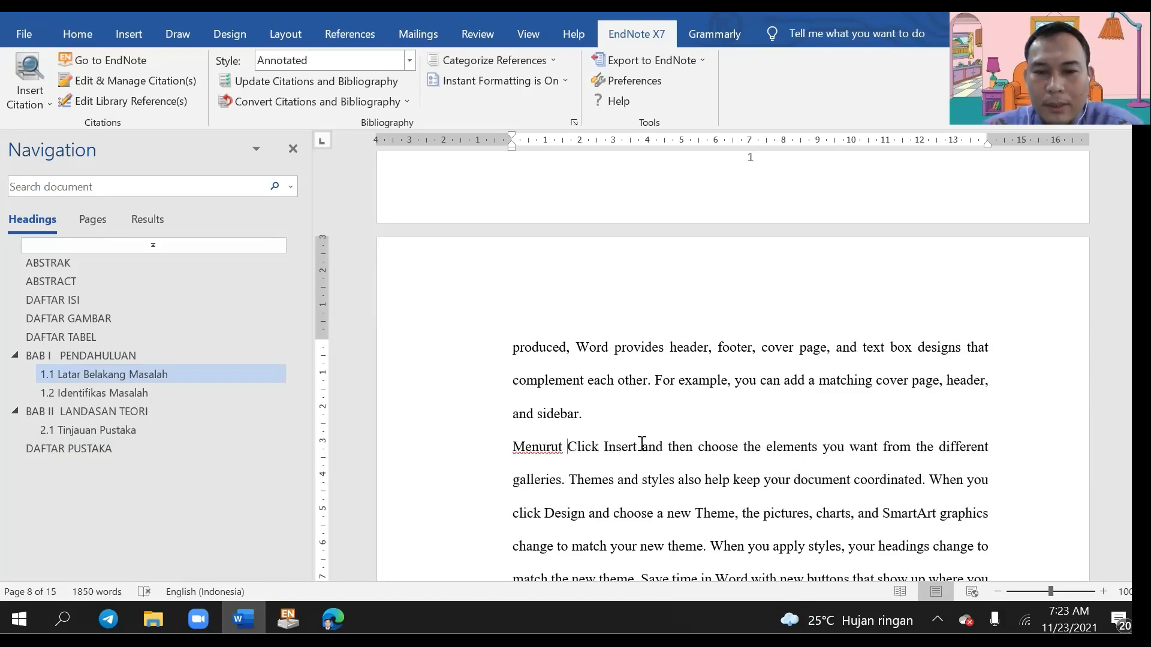
{"action": "left_click", "coordinate": [19, 108]}
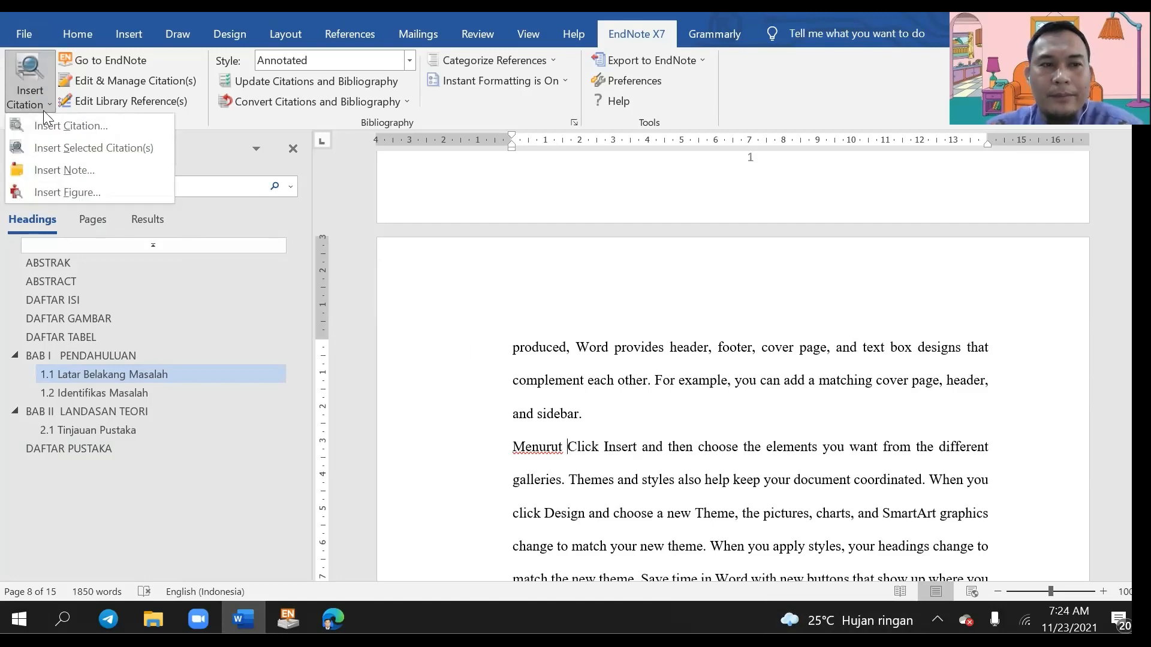
{"action": "left_click", "coordinate": [46, 147]}
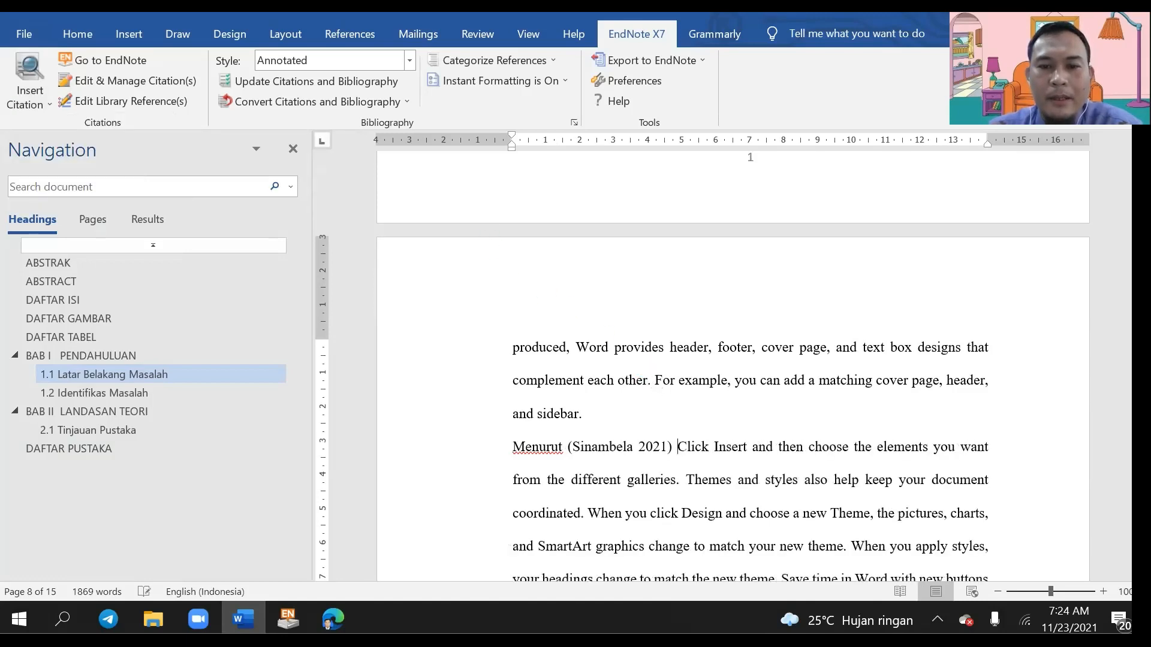
{"action": "left_click", "coordinate": [626, 446]}
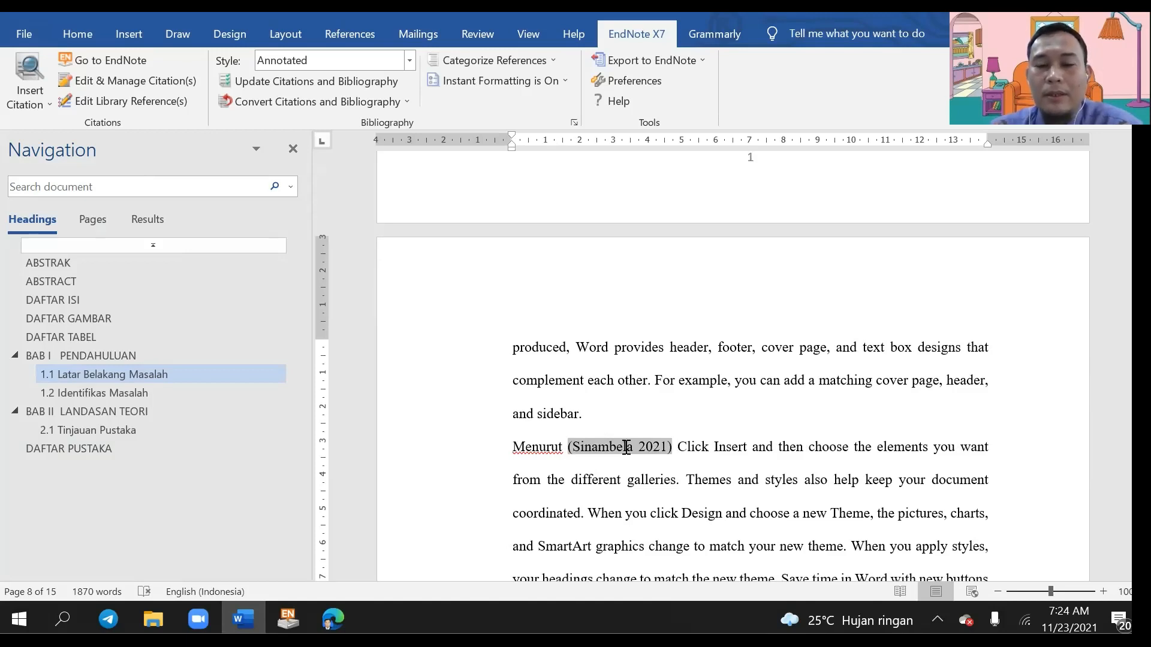
{"action": "key", "text": "Up"}
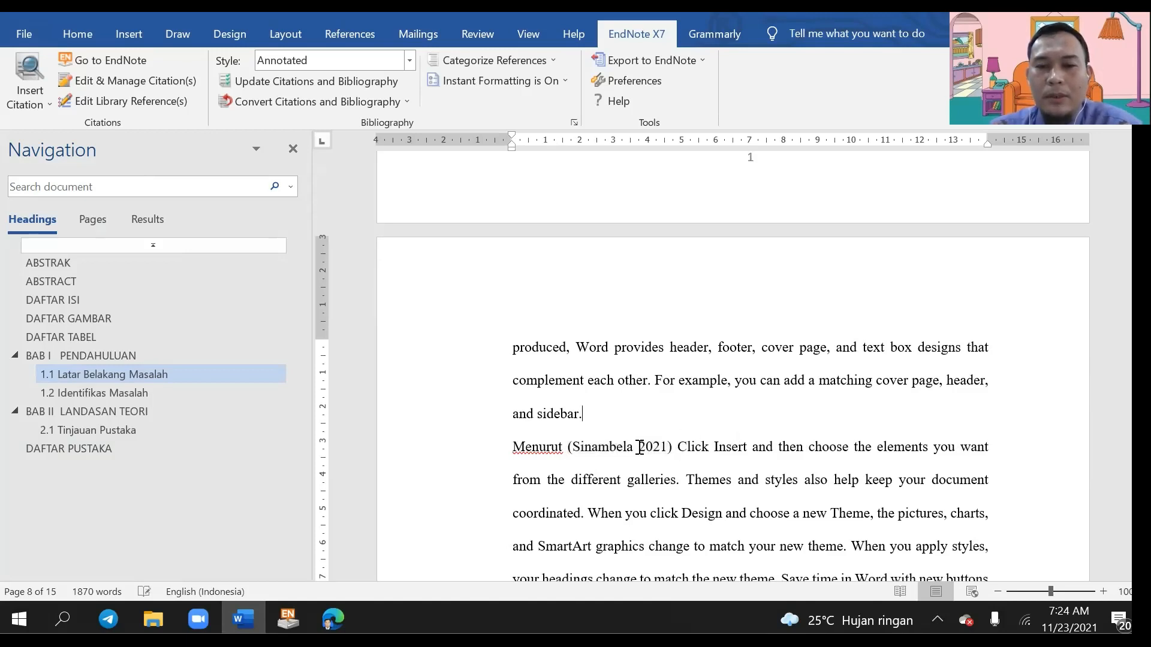
{"action": "left_click", "coordinate": [598, 445]}
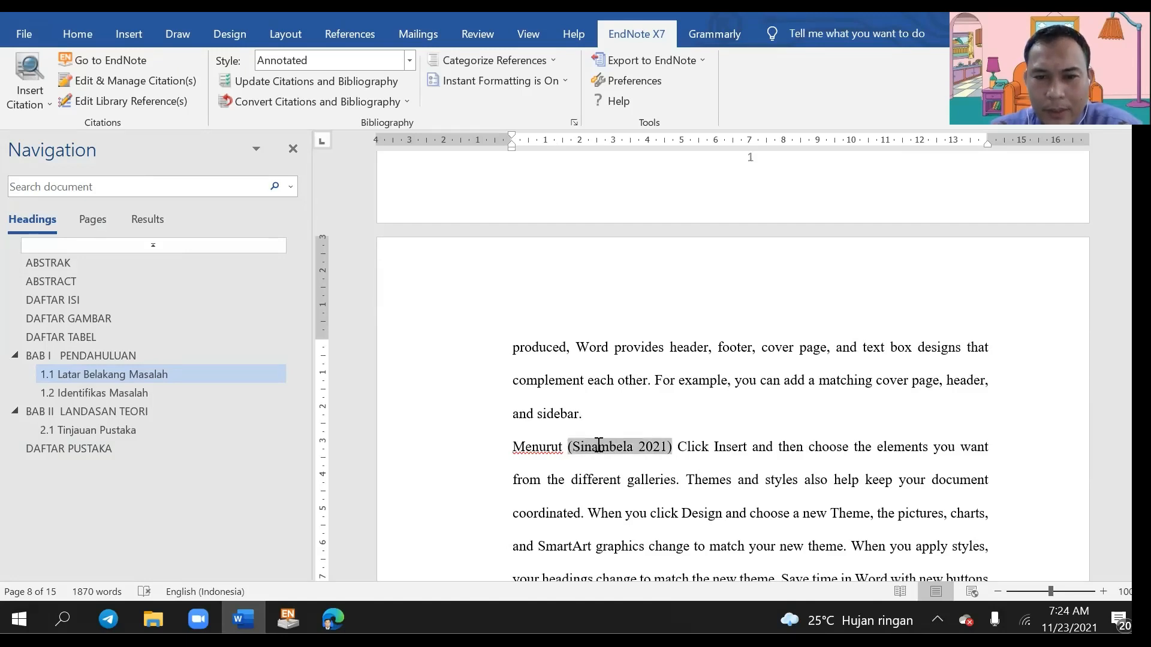
Step: Set the Sinambela citation to display as Author (Year), reading Sinambela (2021)
{"action": "right_click", "coordinate": [598, 445]}
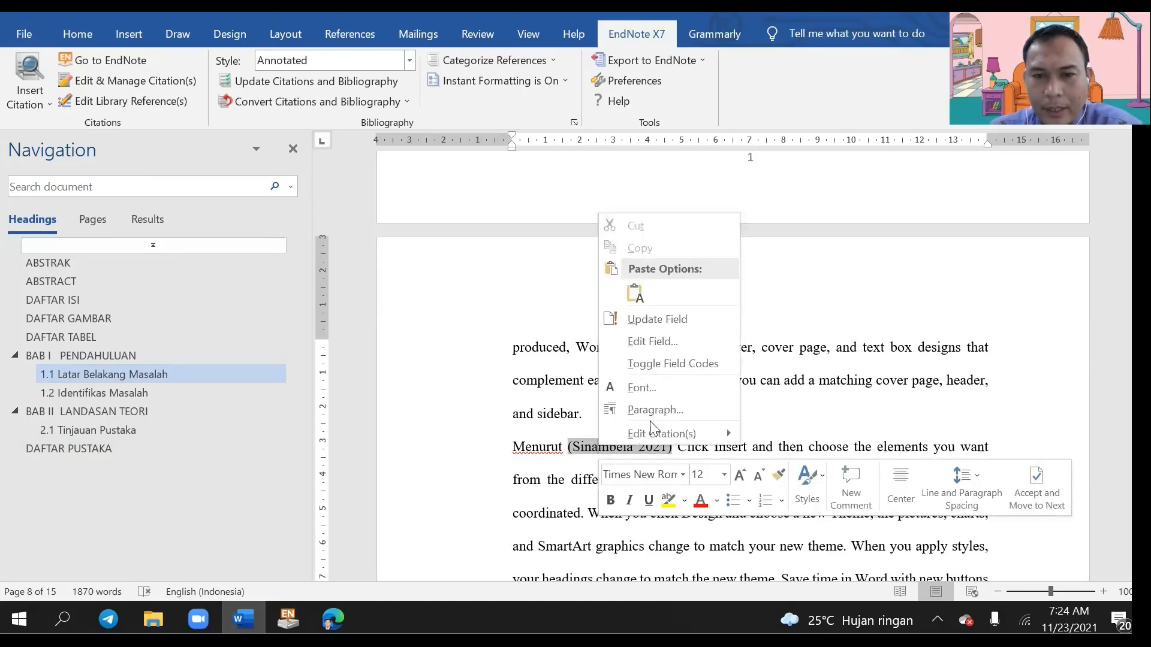
{"action": "mouse_move", "coordinate": [658, 426]}
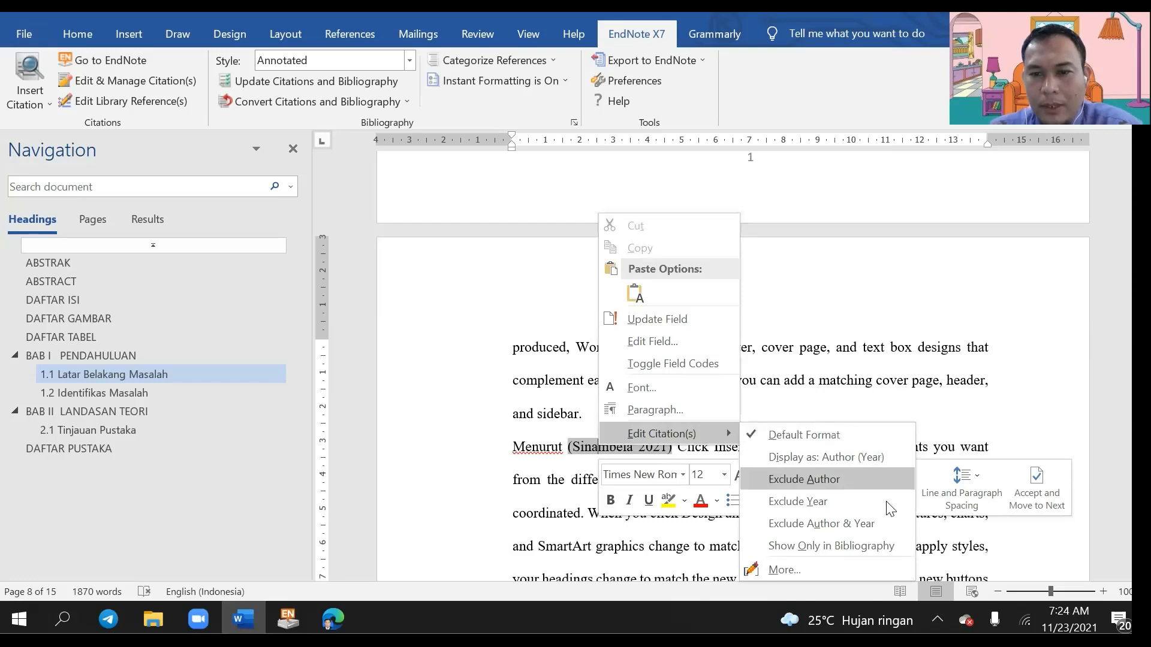
{"action": "left_click", "coordinate": [816, 455]}
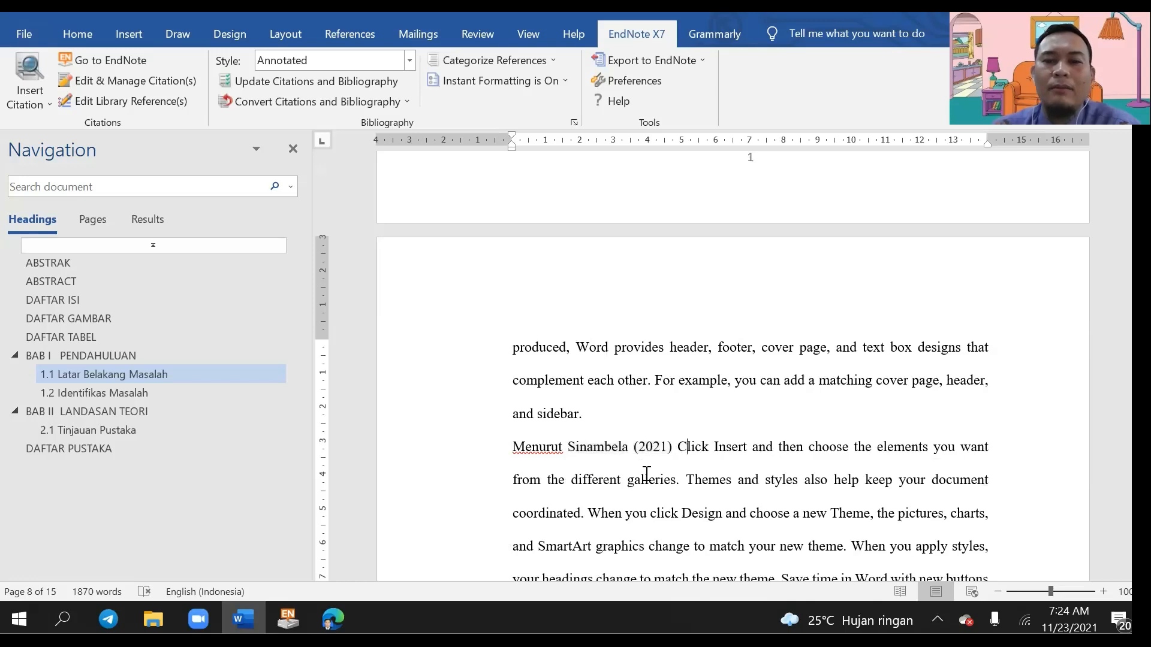
{"action": "left_click_drag", "start_coordinate": [513, 446], "coordinate": [634, 450]}
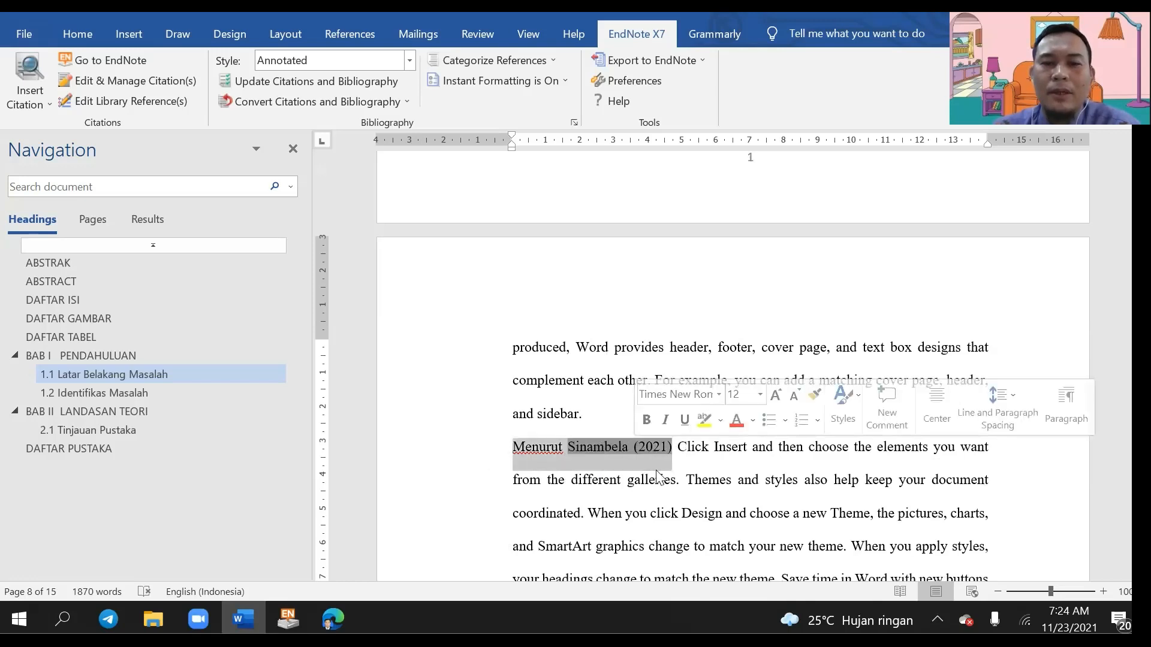
{"action": "left_click", "coordinate": [652, 449]}
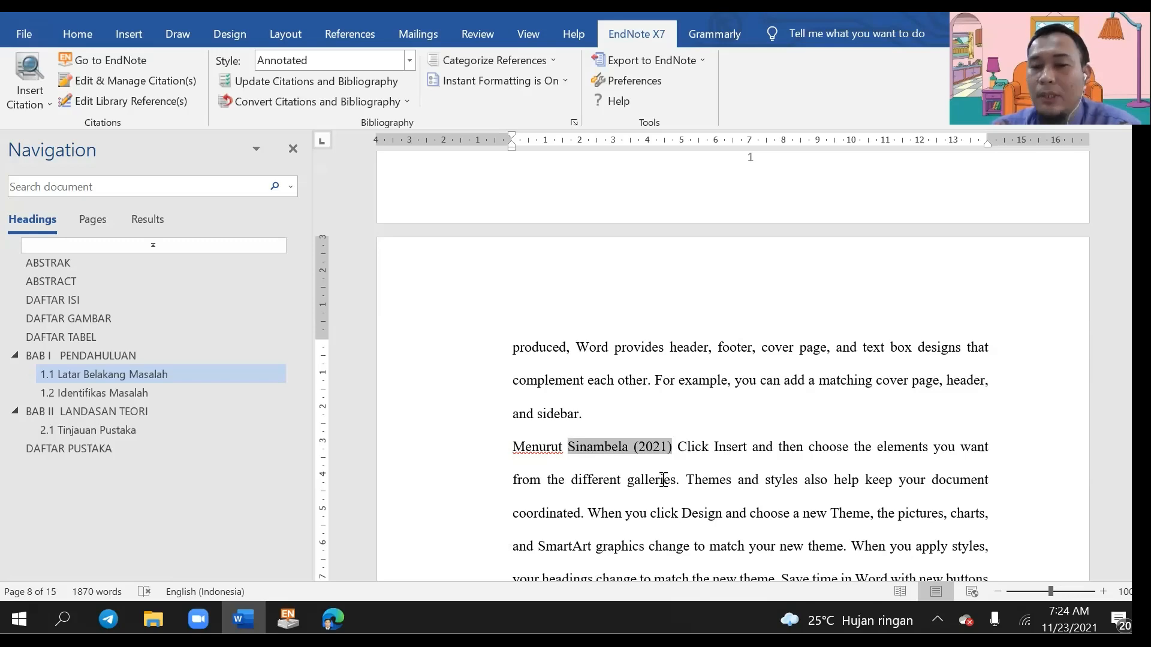
{"action": "scroll", "coordinate": [693, 470], "scroll_direction": "up", "scroll_amount": 10}
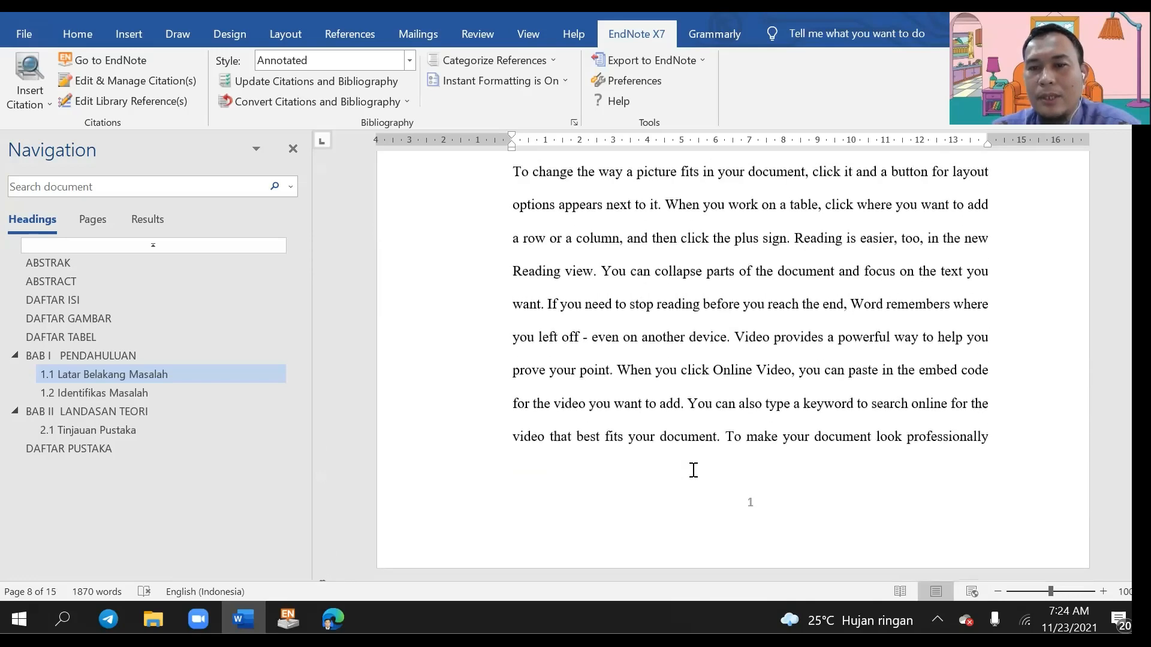
Step: Type 'manajemen adalah' after Sinambela (2021), before the word 'Click'
{"action": "left_click", "coordinate": [959, 359]}
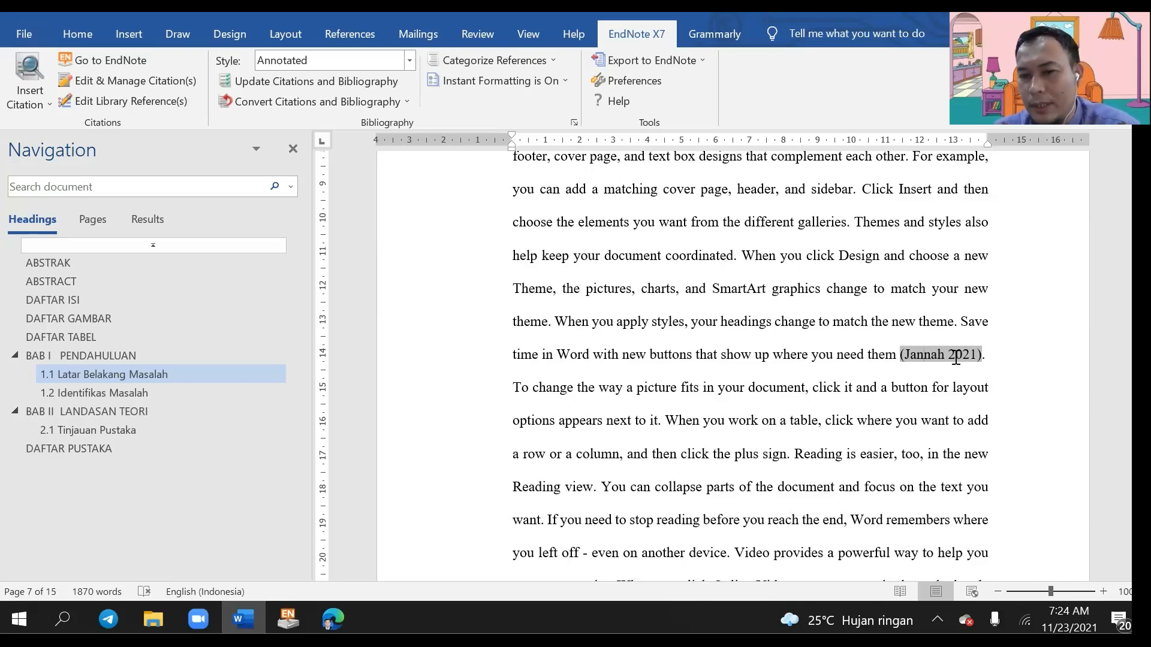
{"action": "scroll", "coordinate": [852, 358], "scroll_direction": "down", "scroll_amount": 10}
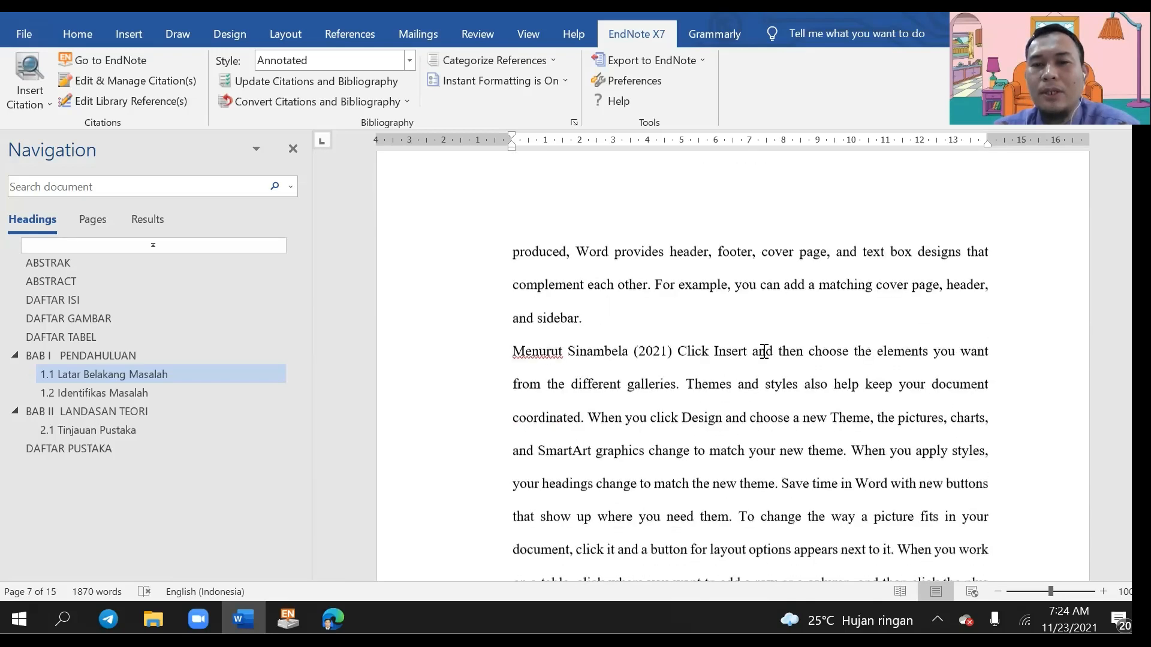
{"action": "left_click", "coordinate": [606, 185]}
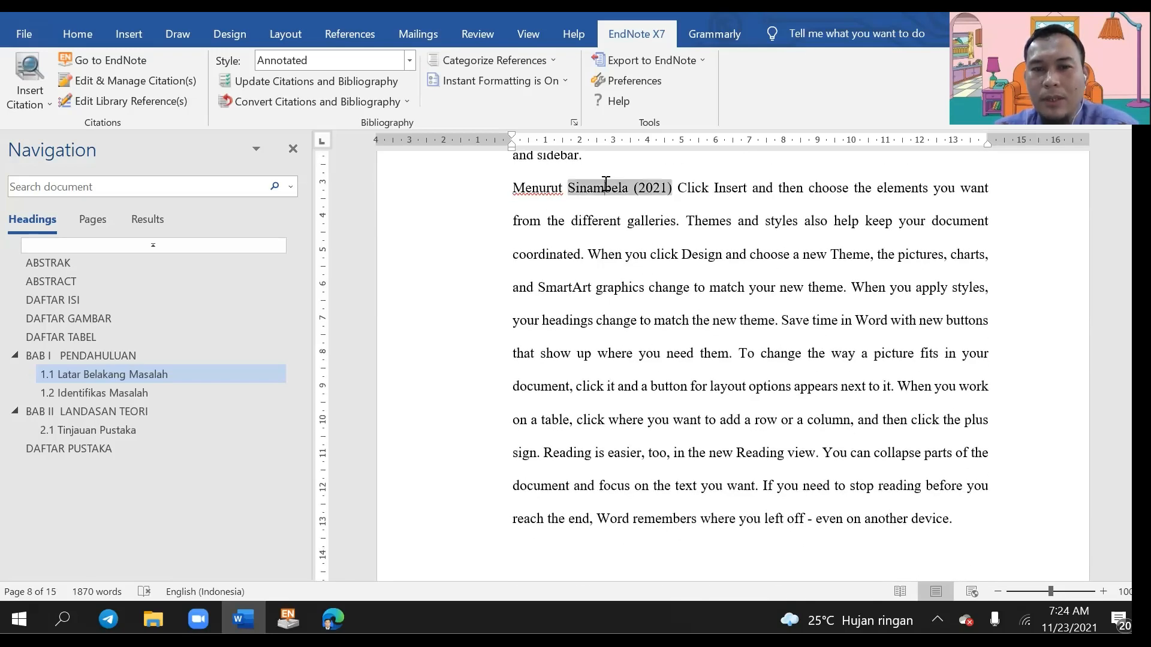
{"action": "left_click", "coordinate": [680, 187]}
{"action": "type", "text": "manajemen adala"}
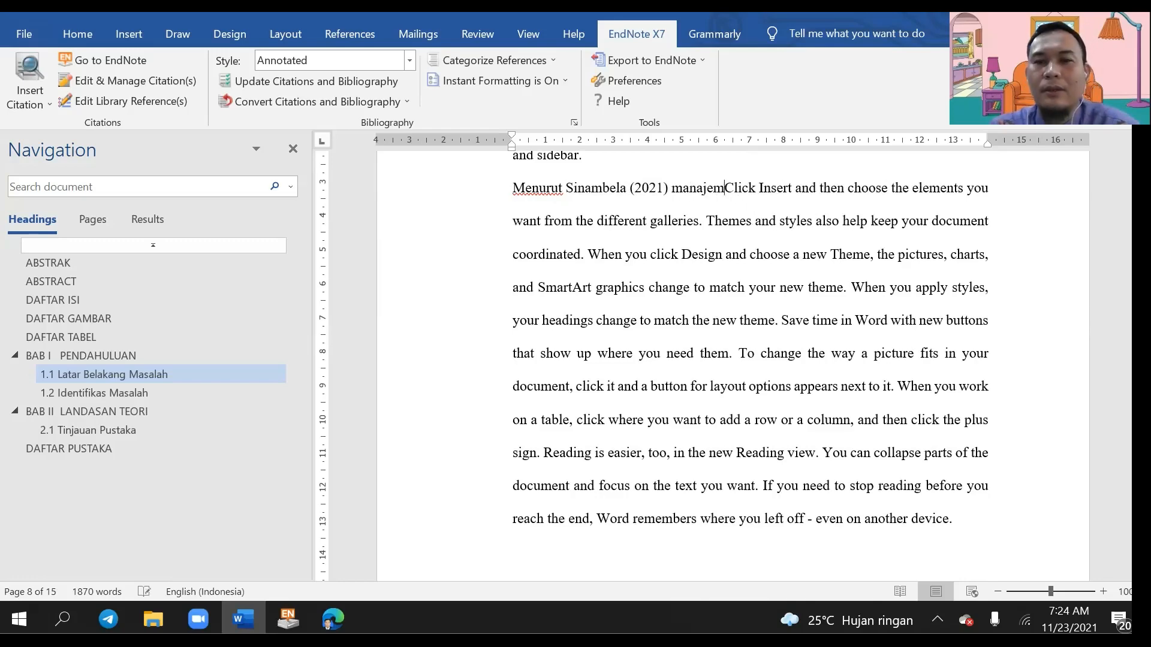
{"action": "type", "text": "h"}
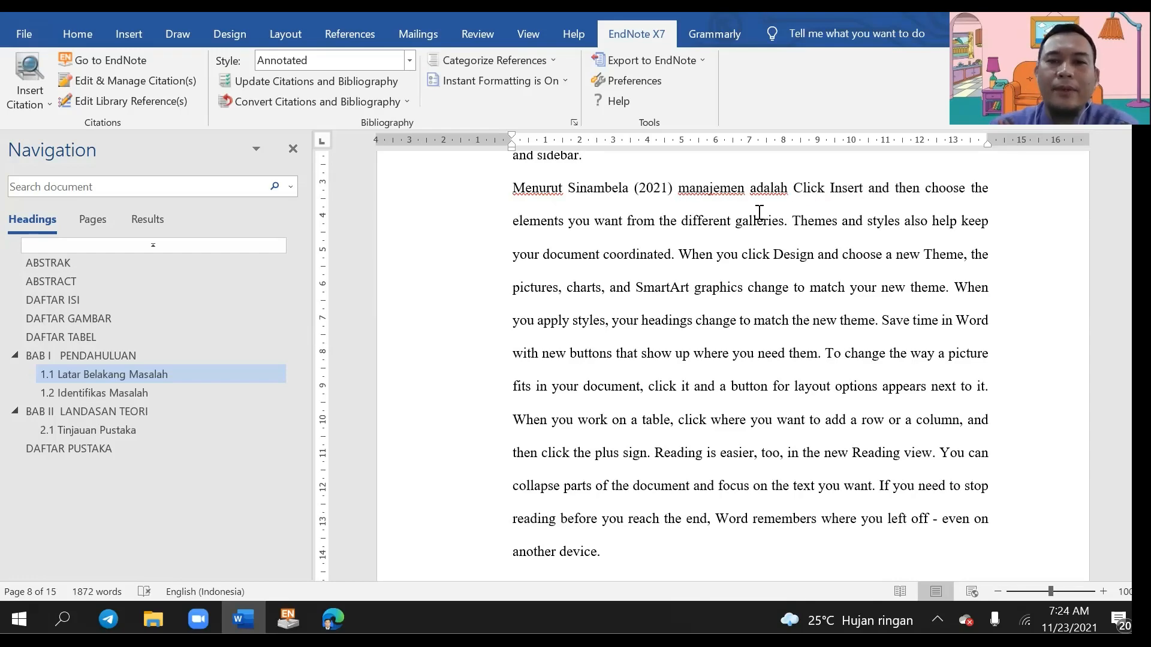
Step: Check DAFTAR PUSTAKA lists Jannah and Sinambela, then jump to 1.2 Identifikasi Masalah
{"action": "scroll", "coordinate": [759, 213], "scroll_direction": "down", "scroll_amount": 15}
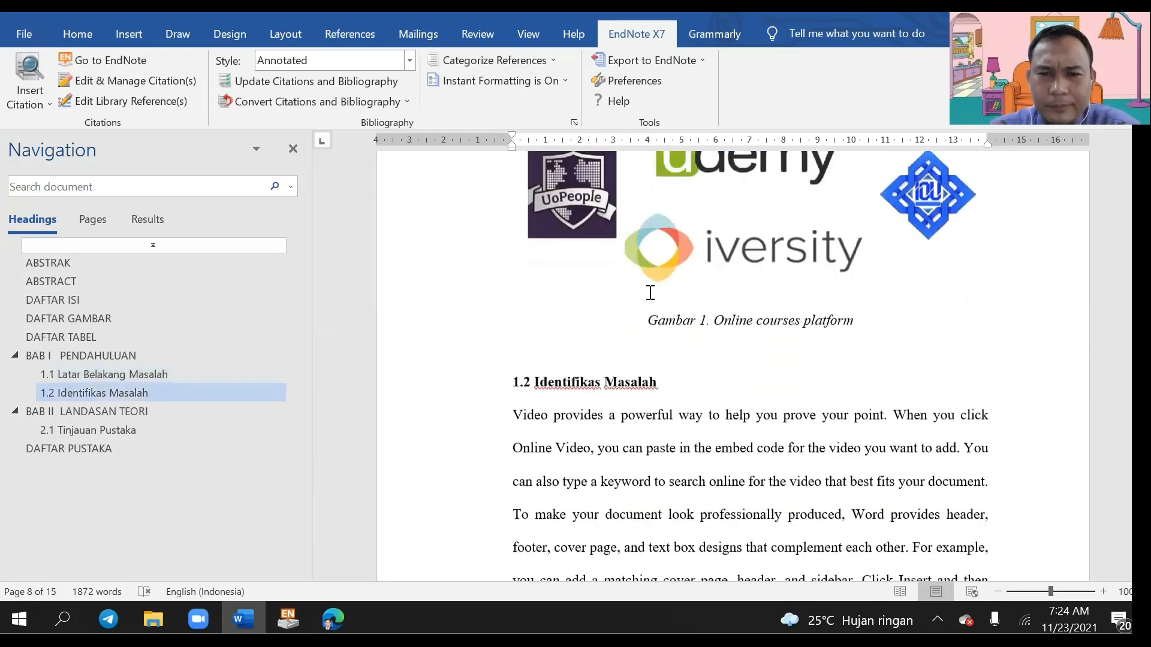
{"action": "scroll", "coordinate": [650, 293], "scroll_direction": "down", "scroll_amount": 15}
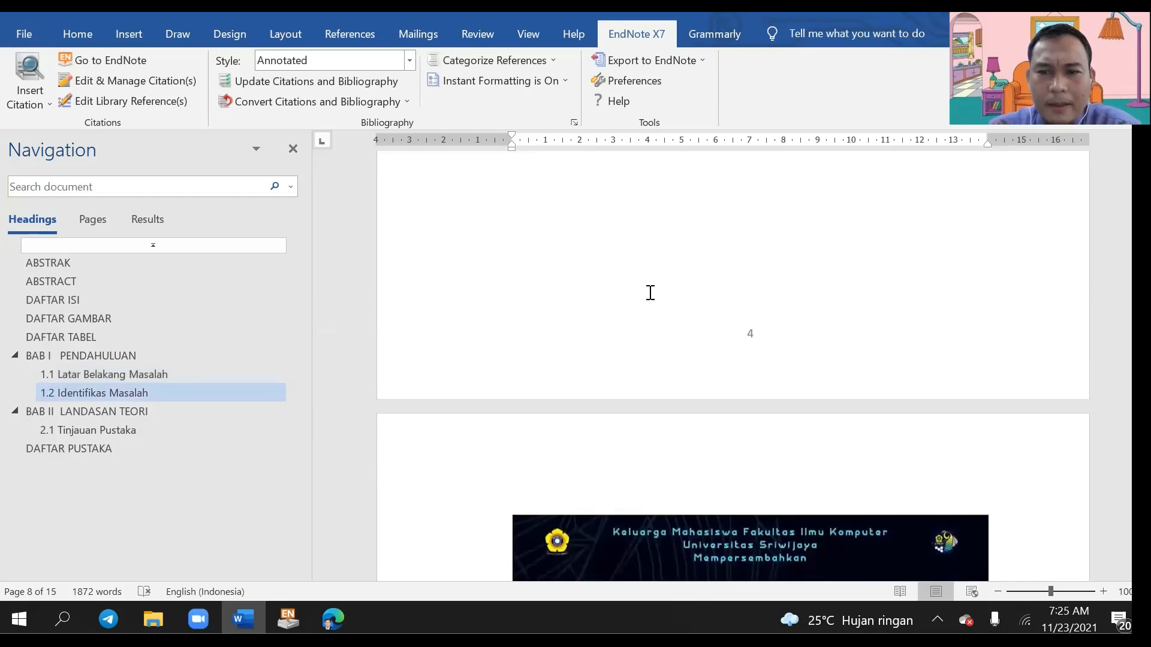
{"action": "scroll", "coordinate": [651, 293], "scroll_direction": "down", "scroll_amount": 8}
{"action": "left_click_drag", "start_coordinate": [1139, 379], "coordinate": [1138, 429]}
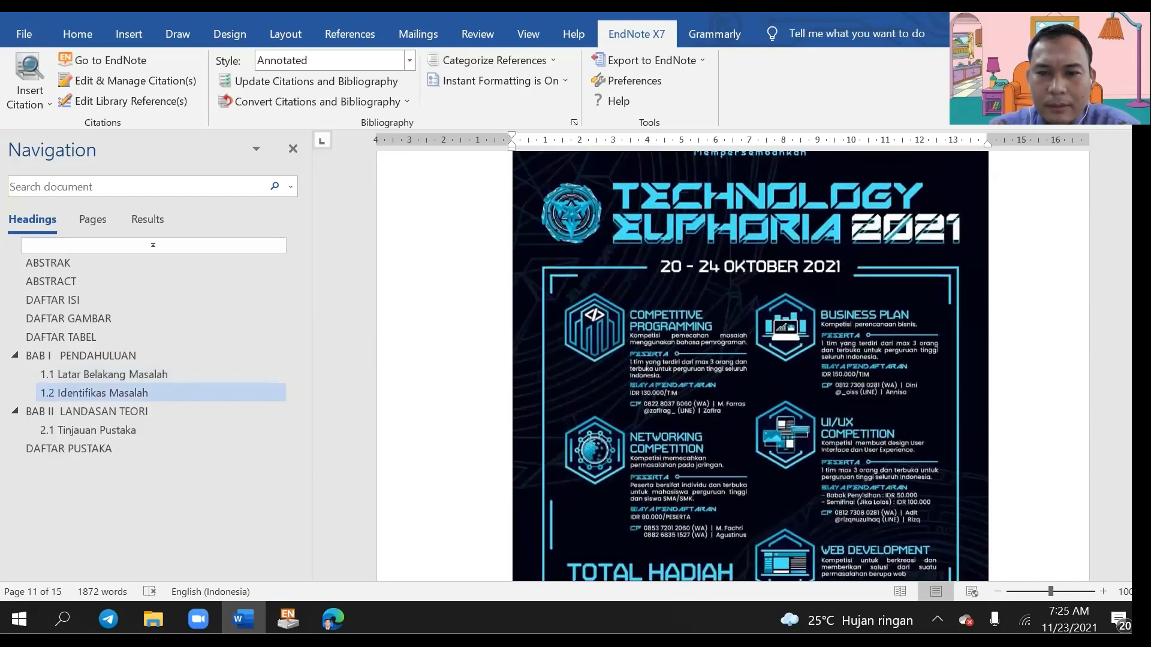
{"action": "scroll", "coordinate": [946, 485], "scroll_direction": "down", "scroll_amount": 15}
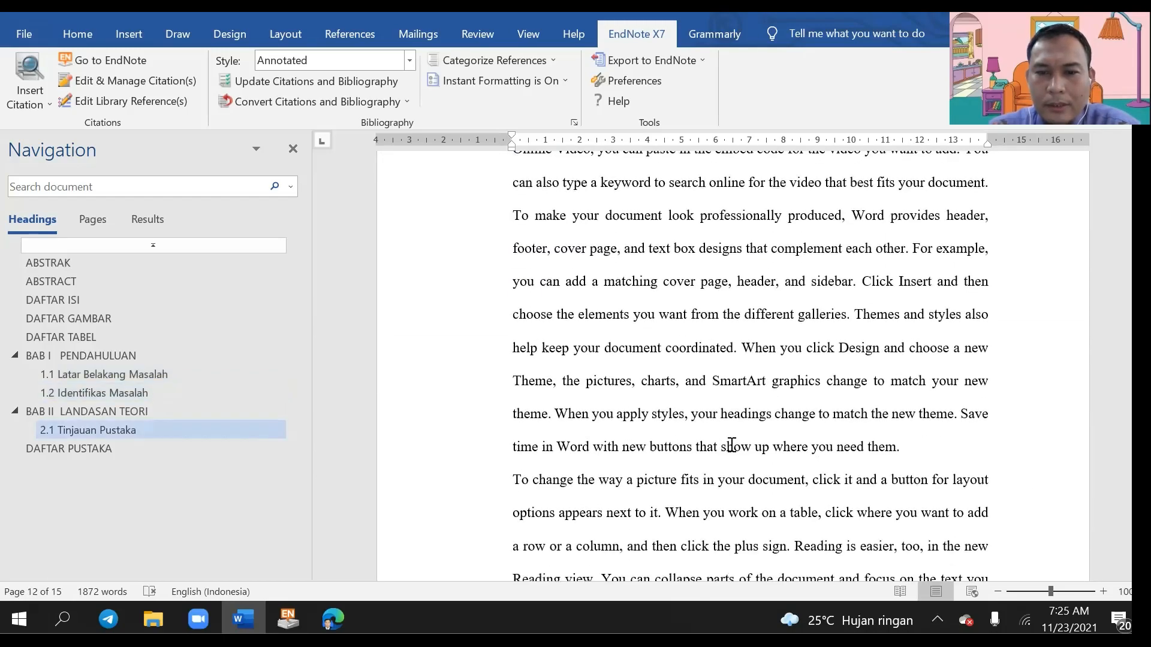
{"action": "scroll", "coordinate": [731, 446], "scroll_direction": "down", "scroll_amount": 15}
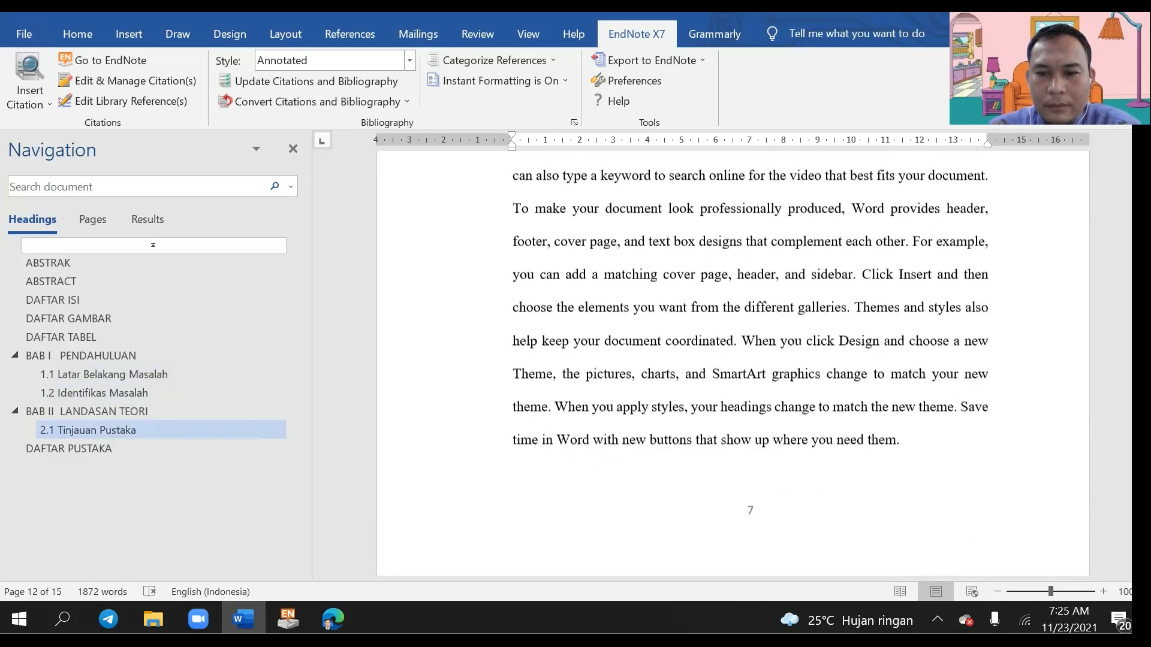
{"action": "scroll", "coordinate": [1074, 503], "scroll_direction": "down", "scroll_amount": 10}
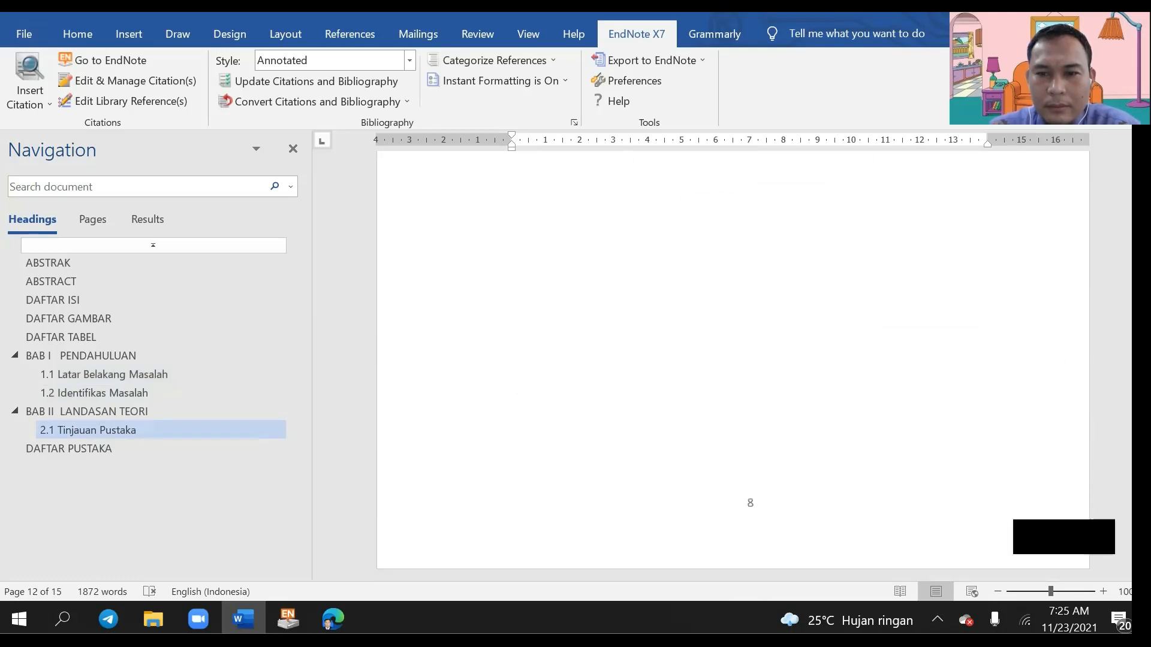
{"action": "scroll", "coordinate": [822, 465], "scroll_direction": "down", "scroll_amount": 10}
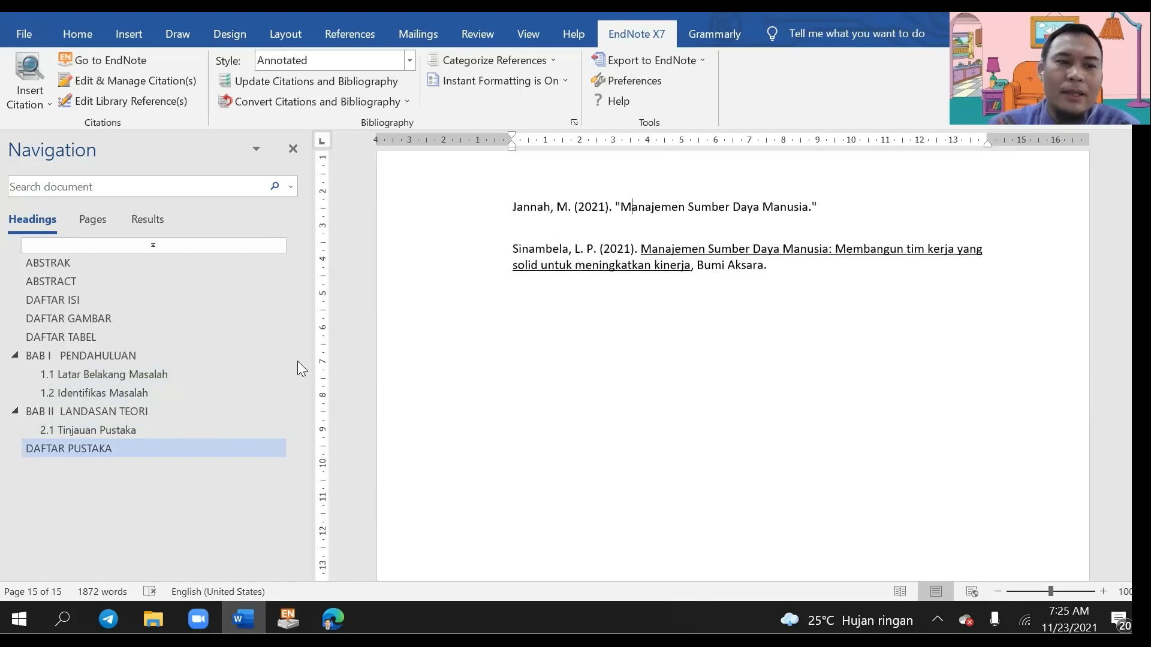
{"action": "left_click", "coordinate": [100, 395]}
{"action": "scroll", "coordinate": [827, 487], "scroll_direction": "down", "scroll_amount": 3}
{"action": "scroll", "coordinate": [832, 488], "scroll_direction": "down", "scroll_amount": 3}
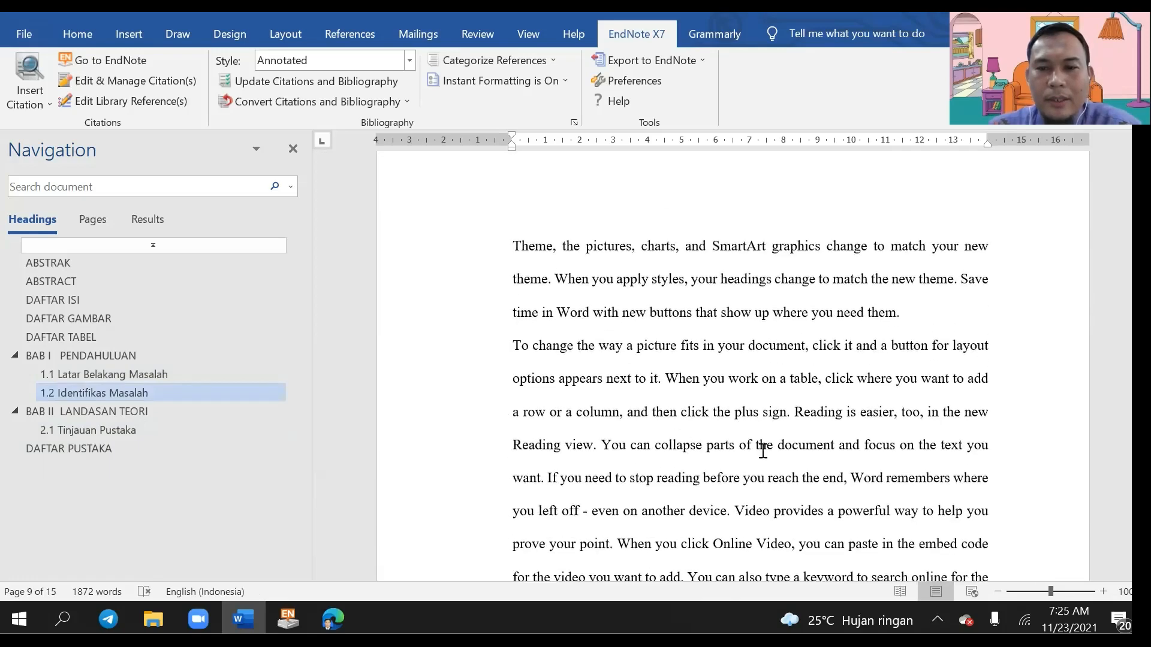
Step: Select the downloaded scholar (3).enw file in Downloads, then return to the thesis
{"action": "mouse_move", "coordinate": [157, 606]}
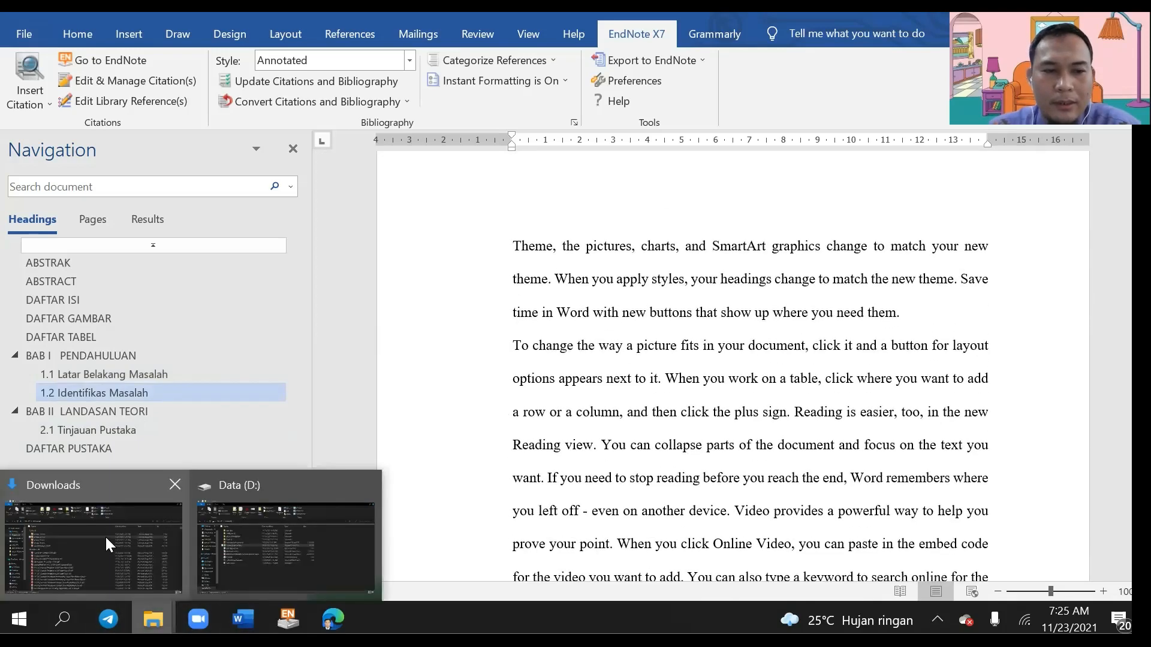
{"action": "left_click", "coordinate": [105, 535]}
{"action": "left_click", "coordinate": [219, 256]}
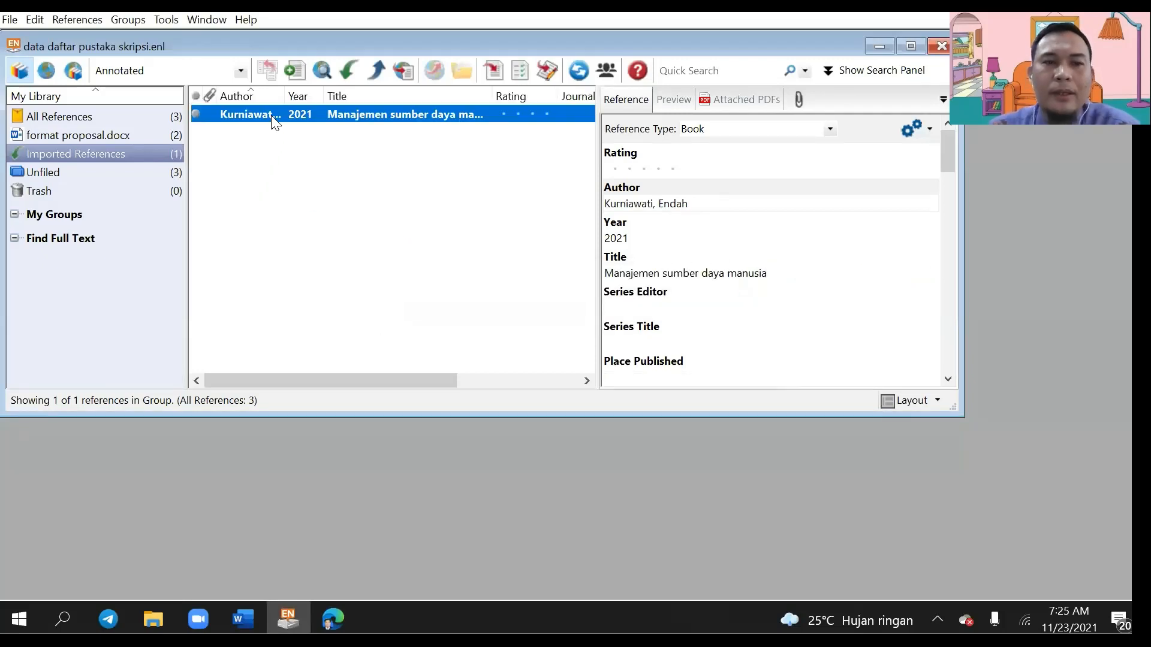
{"action": "left_click", "coordinate": [245, 607]}
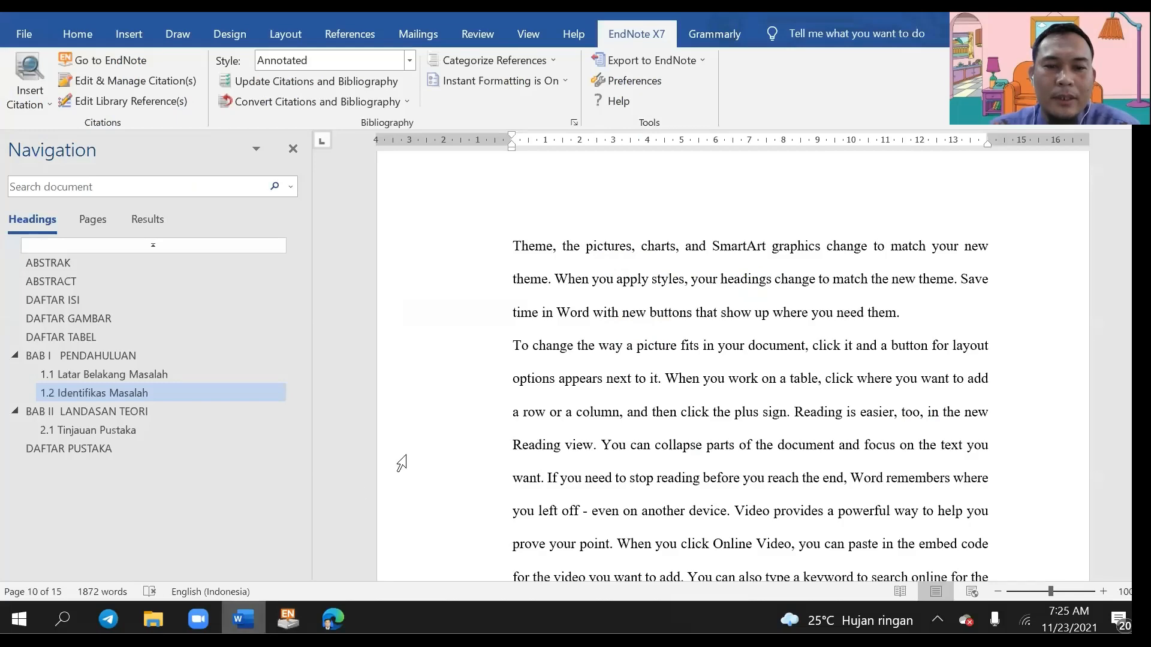
{"action": "scroll", "coordinate": [814, 382], "scroll_direction": "down", "scroll_amount": 1}
{"action": "scroll", "coordinate": [855, 393], "scroll_direction": "up", "scroll_amount": 1}
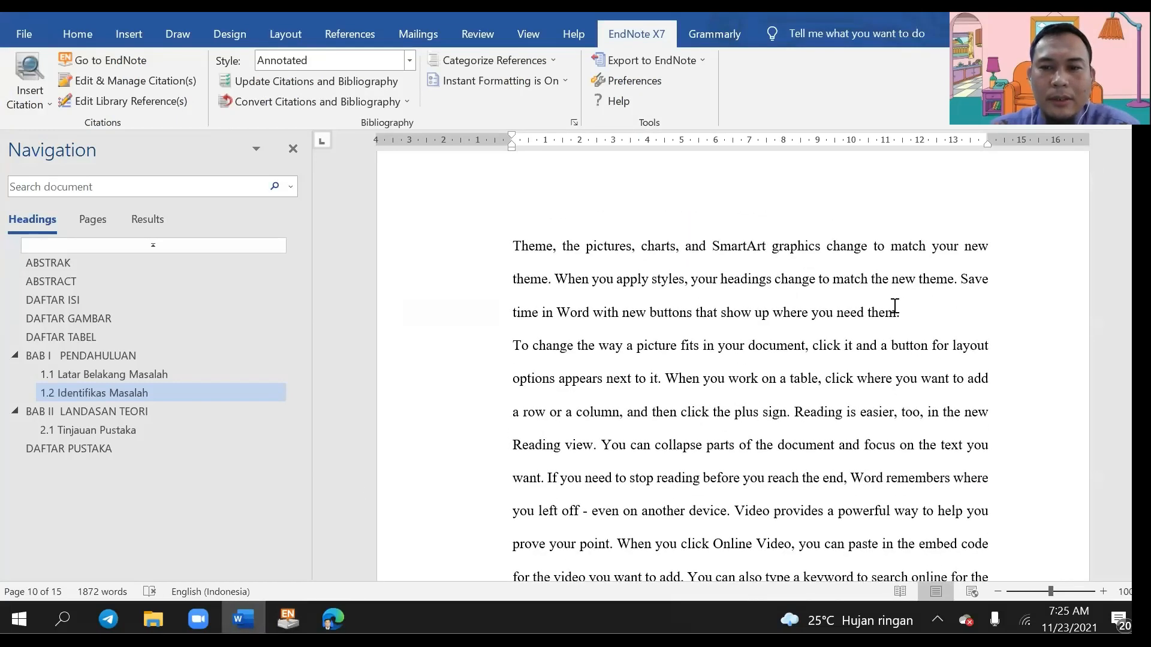
Step: Search the library for Kurniawati and insert (Kurniawati 2021) after 'where you need them'
{"action": "left_click", "coordinate": [897, 311]}
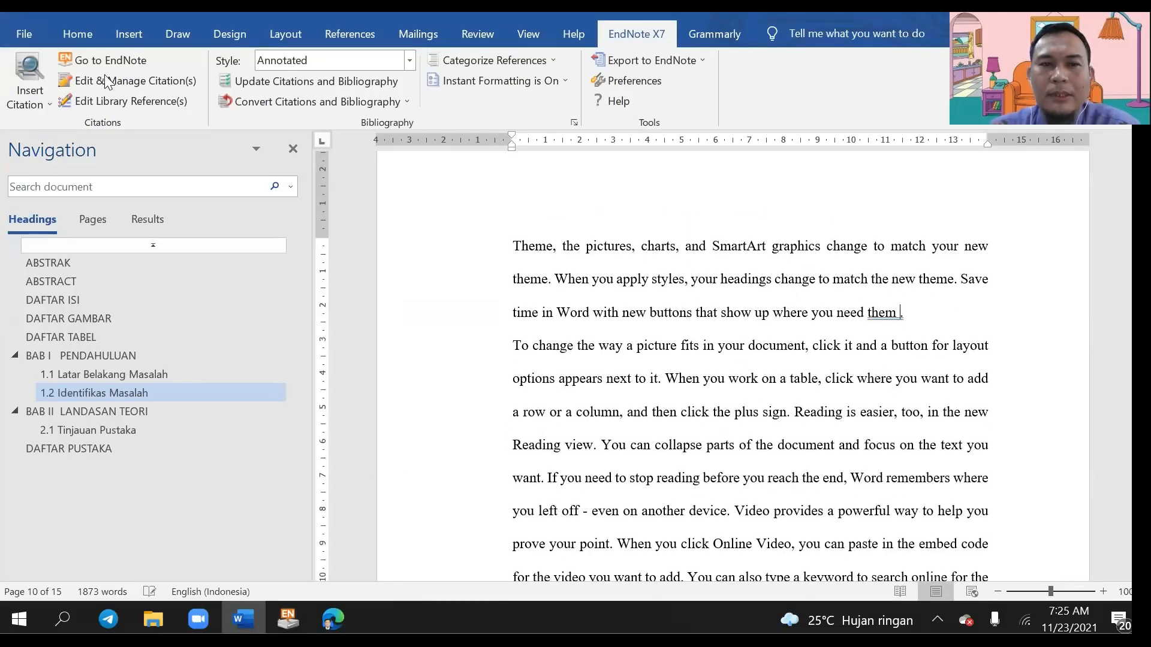
{"action": "left_click", "coordinate": [39, 100]}
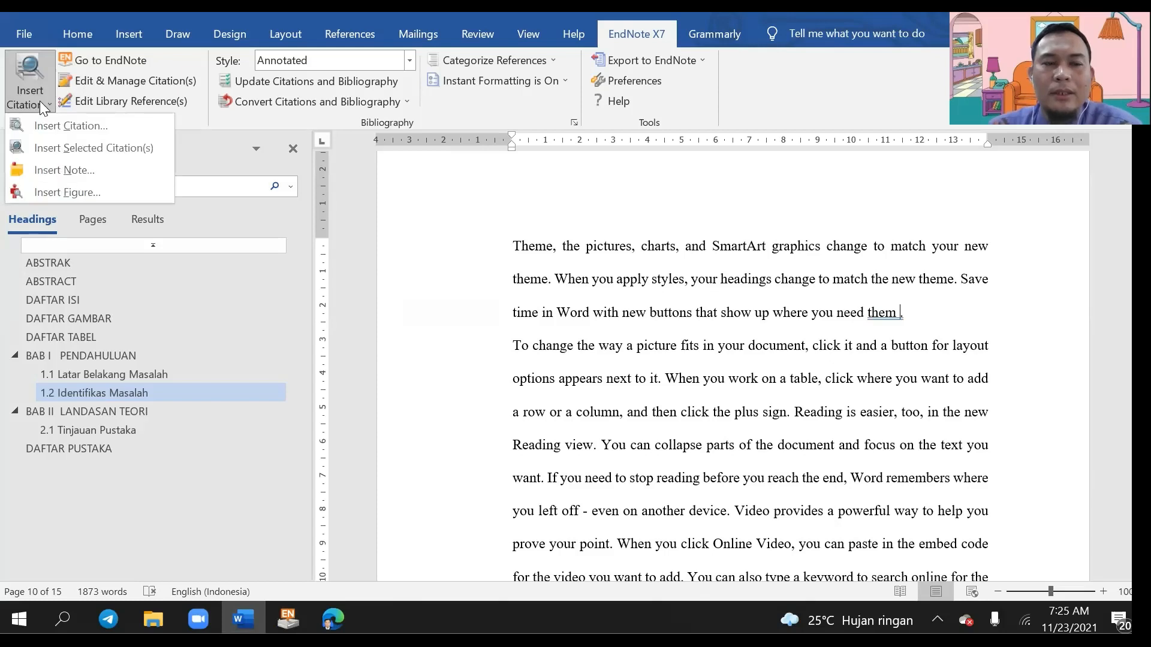
{"action": "left_click", "coordinate": [68, 125]}
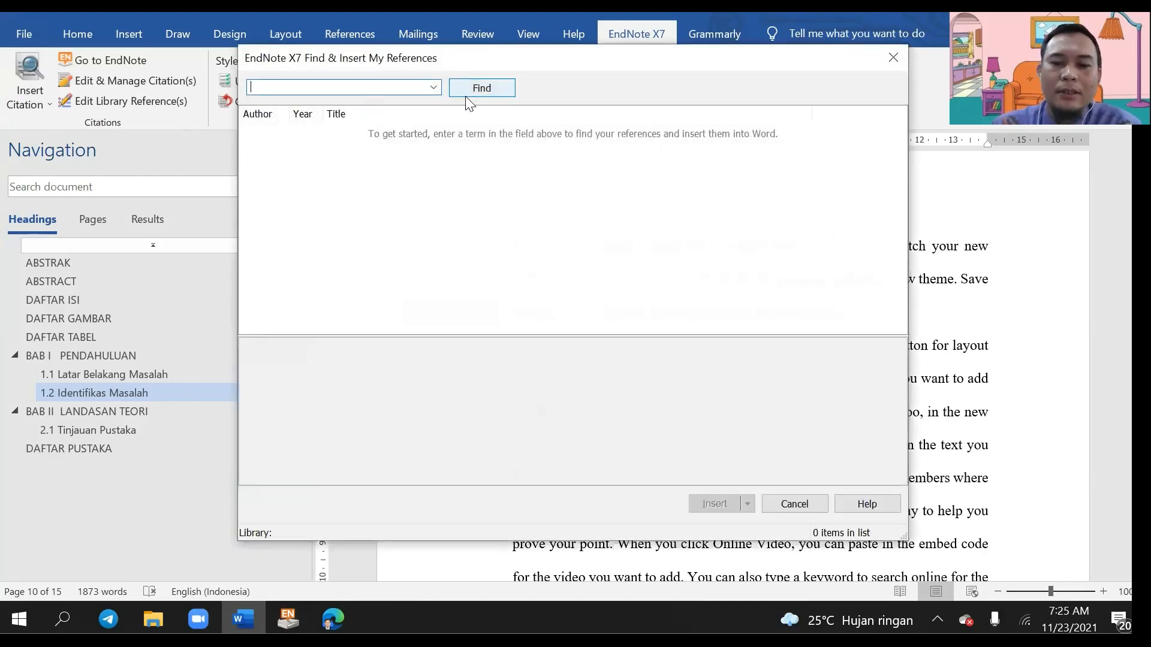
{"action": "type", "text": "Kurniawati"}
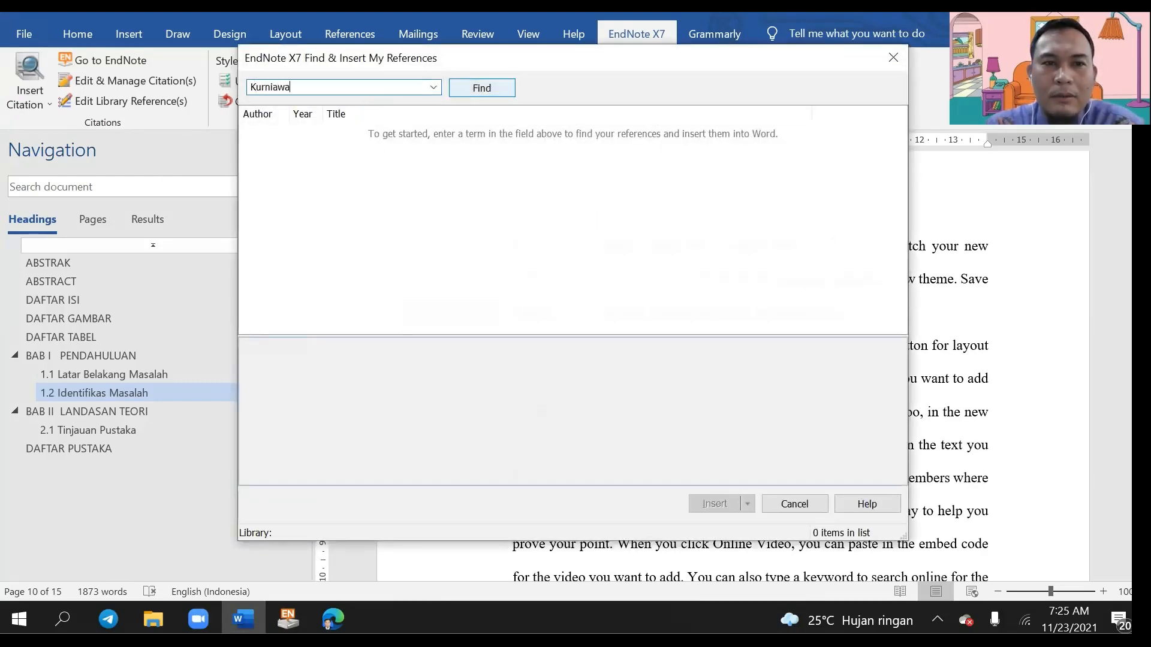
{"action": "left_click", "coordinate": [501, 89]}
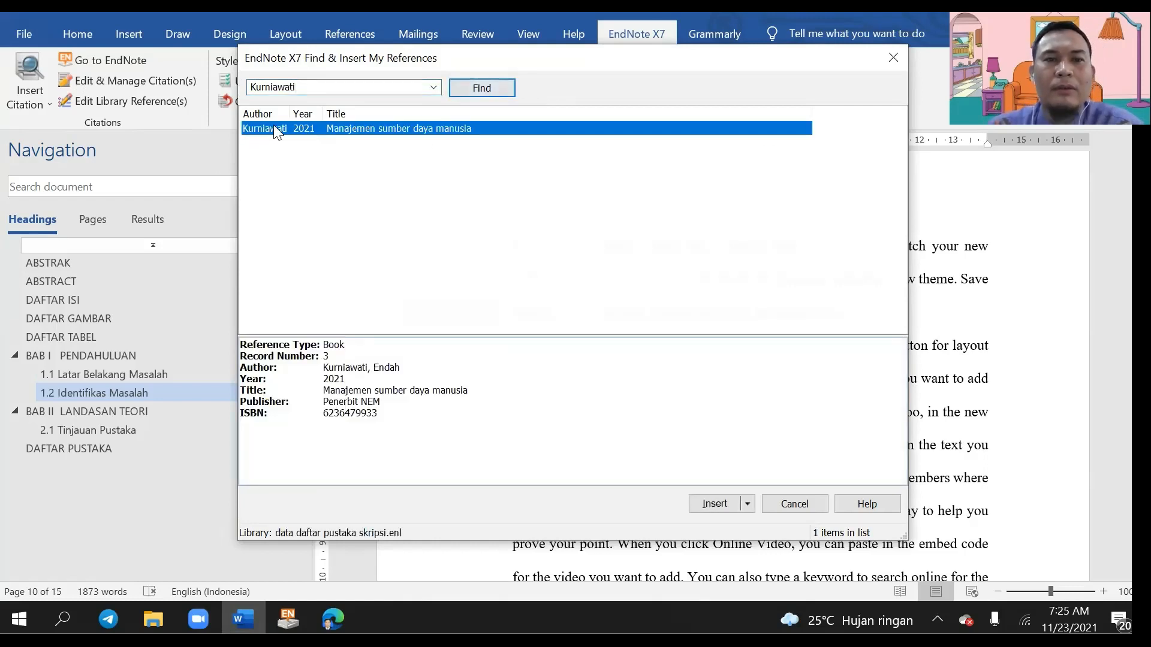
{"action": "left_click", "coordinate": [364, 127]}
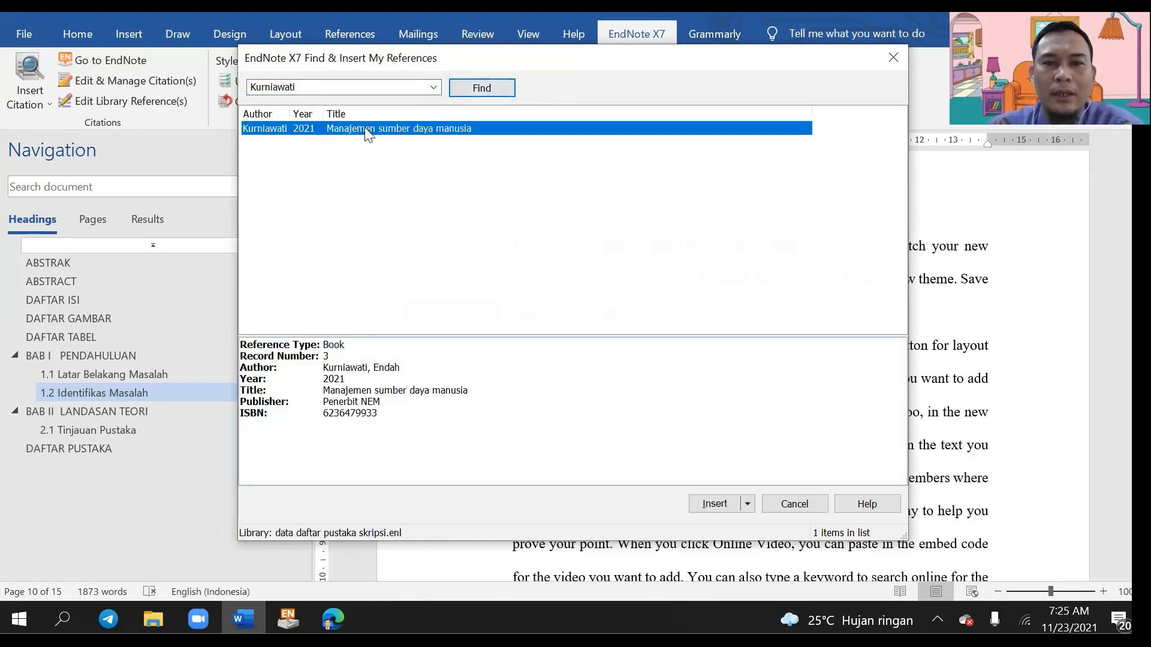
{"action": "left_click", "coordinate": [711, 504]}
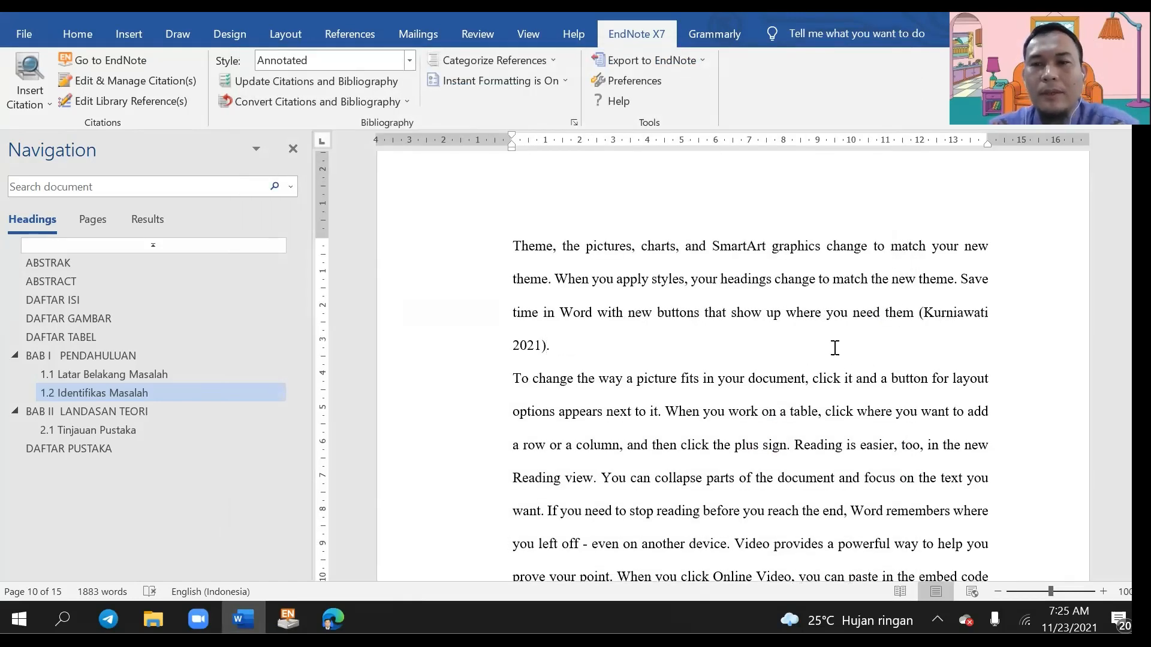
Step: Place the cursor at the paragraph start under 2.1 Tinjauan Pustaka and import the downloaded Utomo reference into EndNote
{"action": "scroll", "coordinate": [812, 398], "scroll_direction": "down", "scroll_amount": 10}
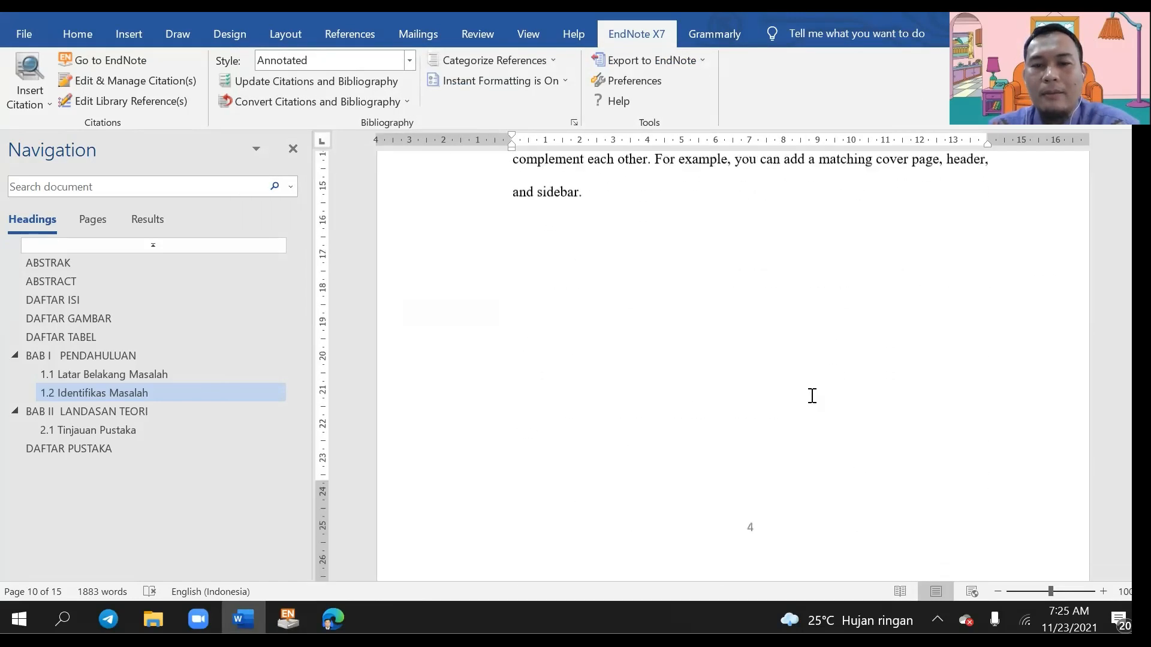
{"action": "scroll", "coordinate": [810, 394], "scroll_direction": "down", "scroll_amount": 15}
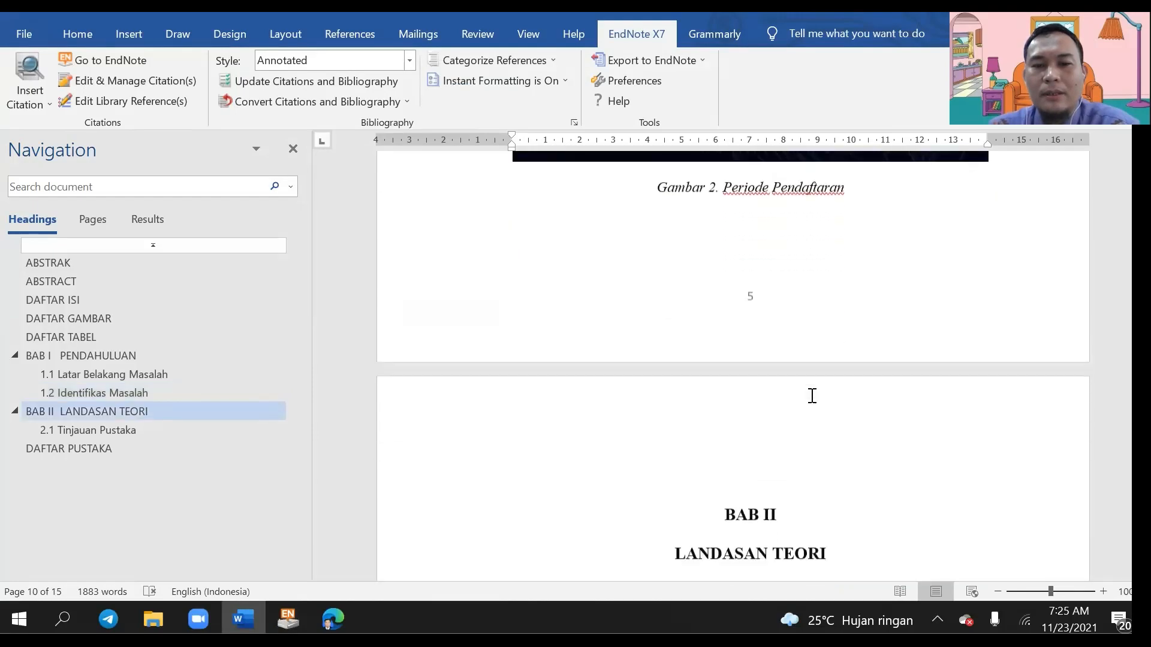
{"action": "scroll", "coordinate": [811, 396], "scroll_direction": "down", "scroll_amount": 8}
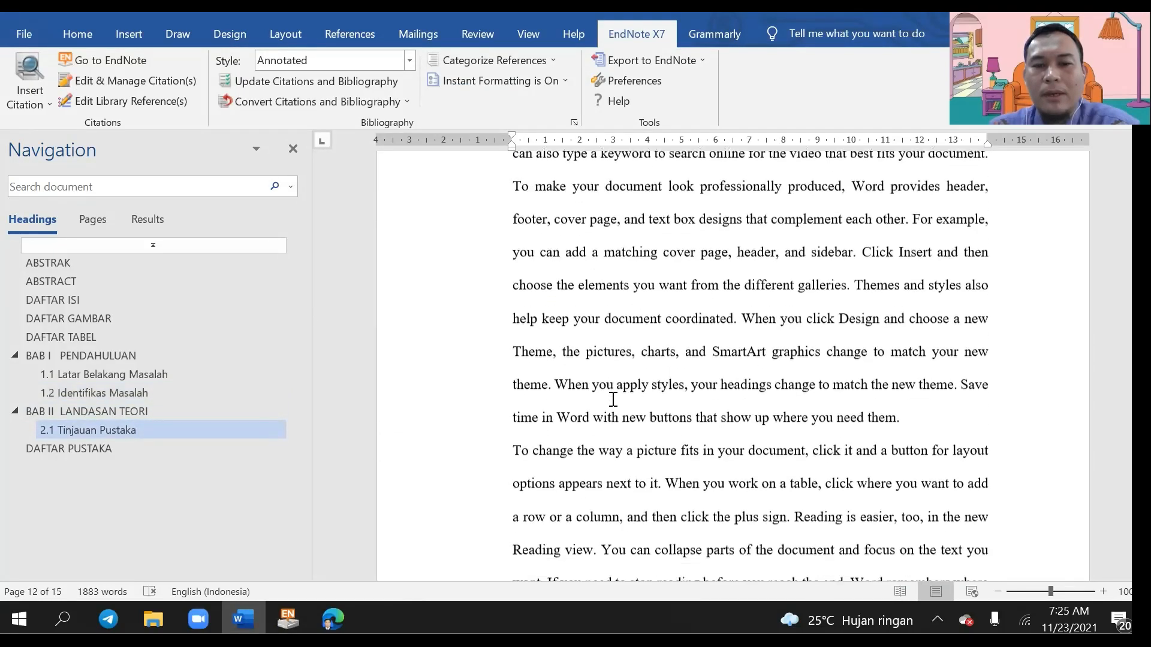
{"action": "left_click", "coordinate": [504, 293]}
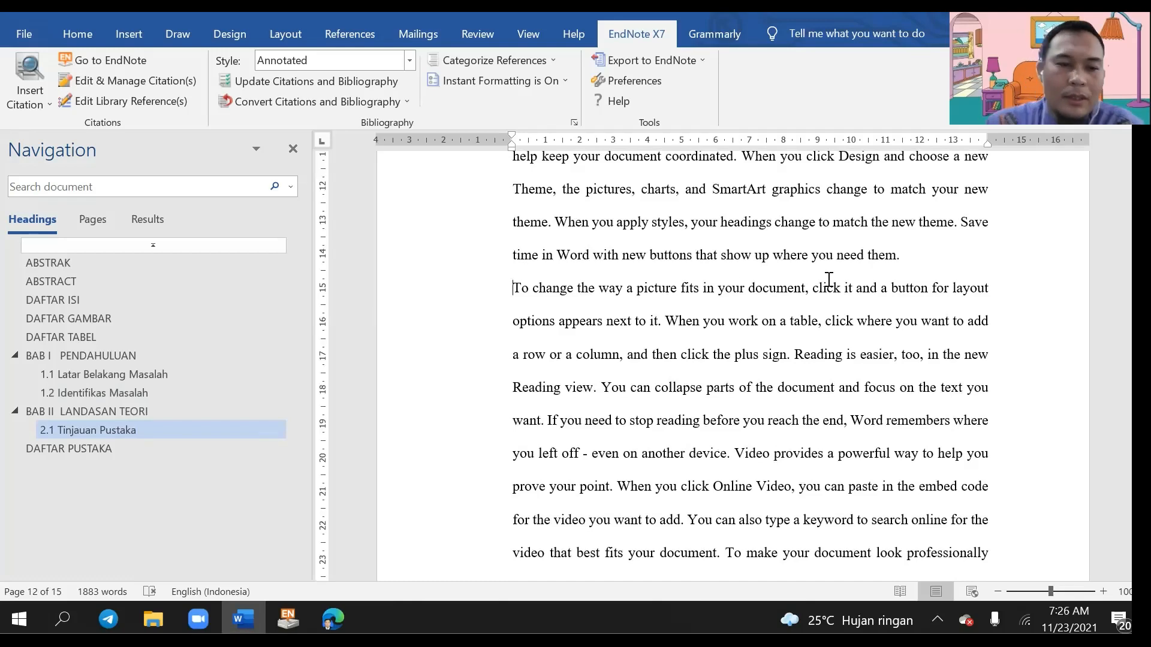
{"action": "mouse_move", "coordinate": [147, 607]}
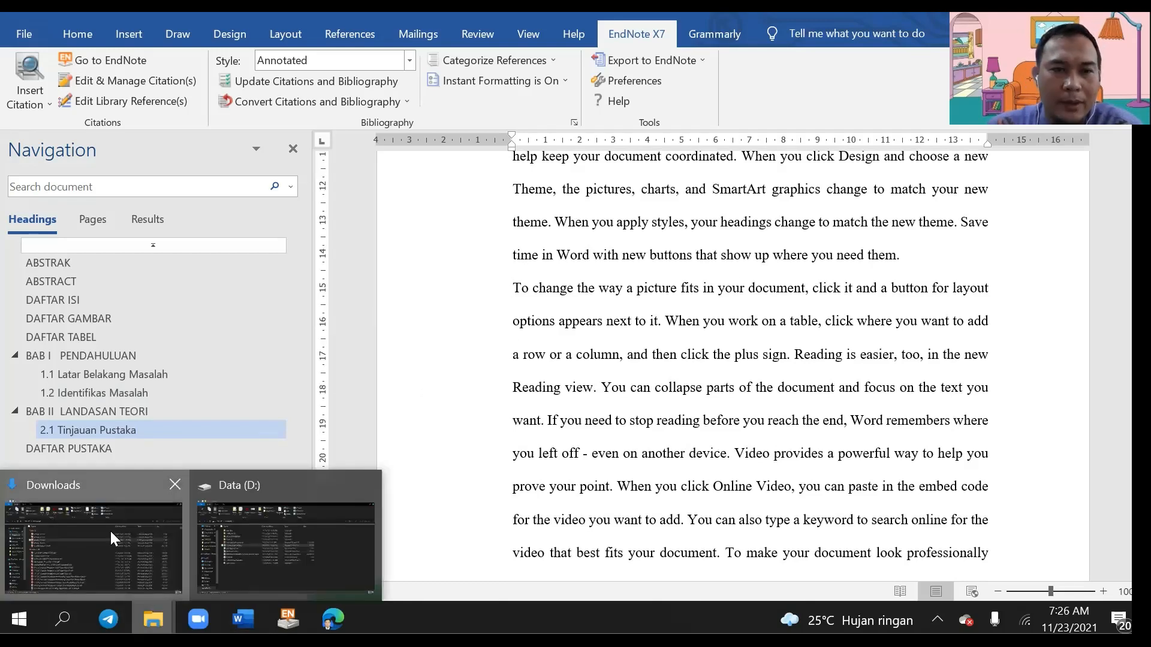
{"action": "left_click", "coordinate": [110, 530]}
{"action": "double_click", "coordinate": [215, 272]}
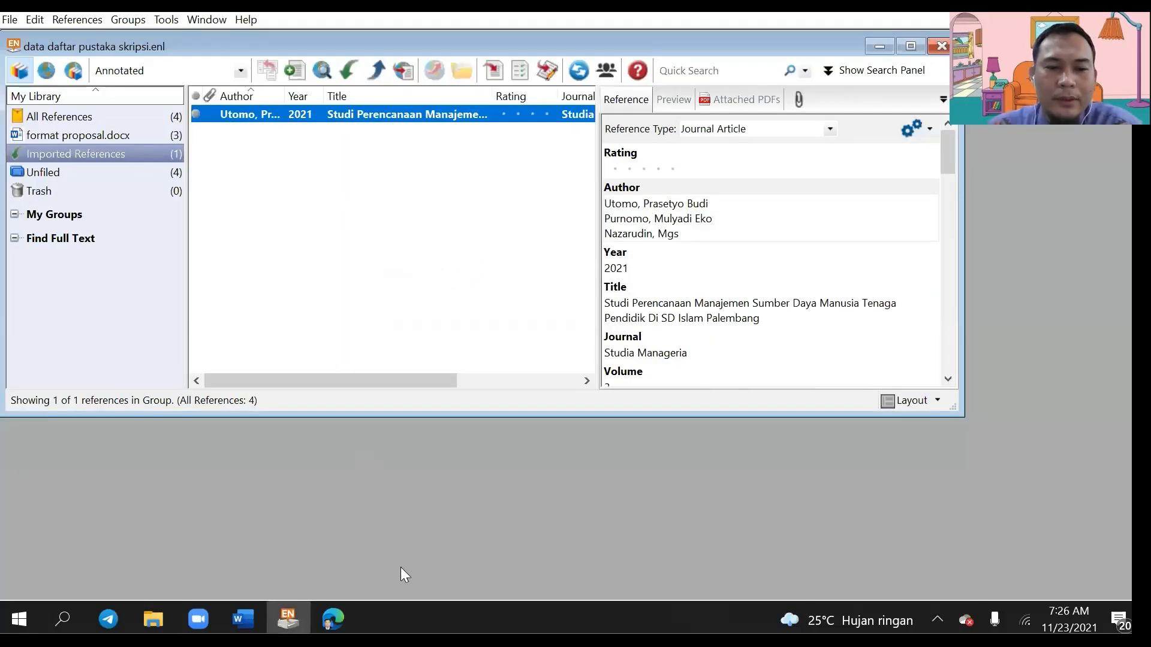
{"action": "left_click", "coordinate": [244, 614]}
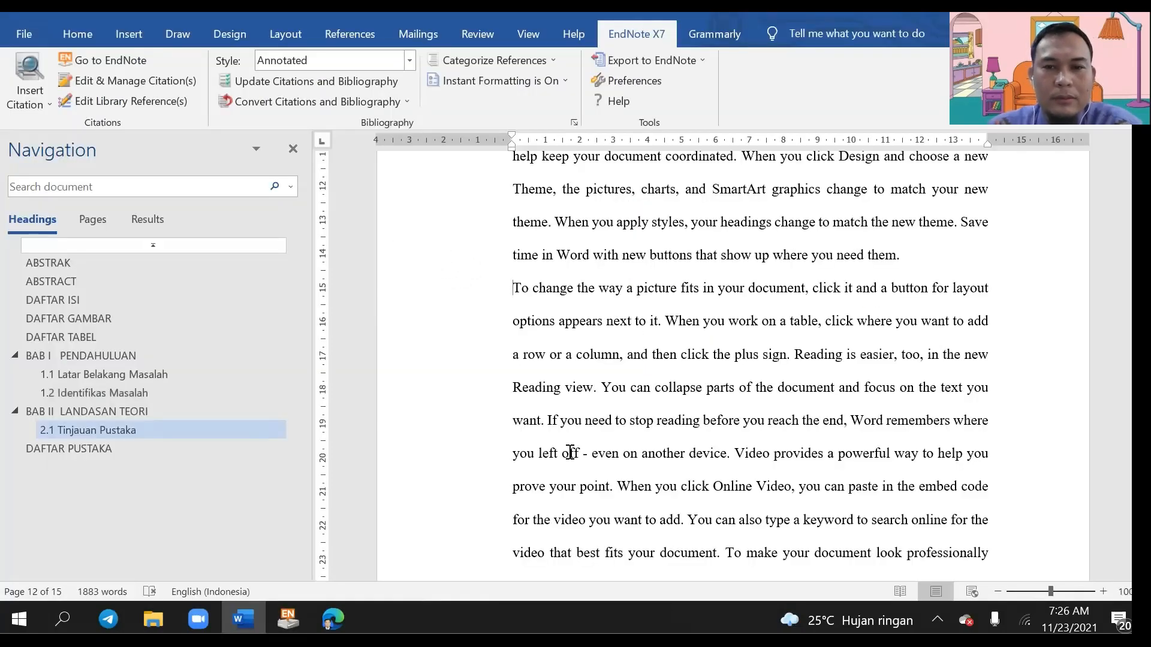
Step: Type 'Dalam penelitian ' and insert the selected Utomo reference as an EndNote citation
{"action": "type", "text": "Dalam penelitia"}
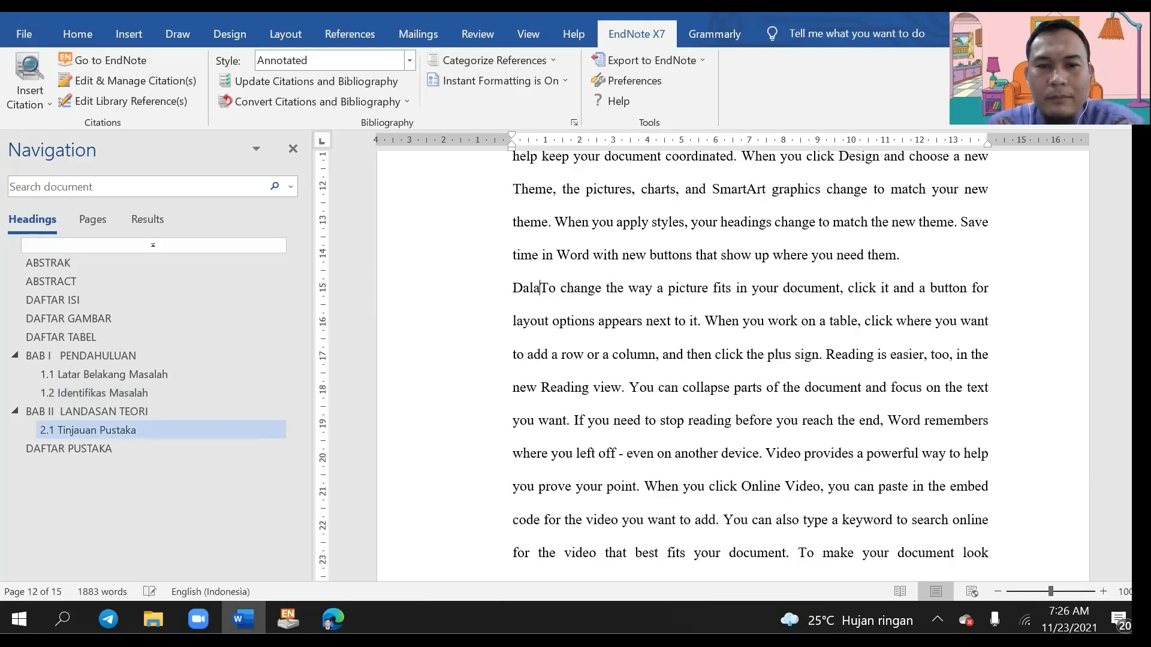
{"action": "type", "text": "n"}
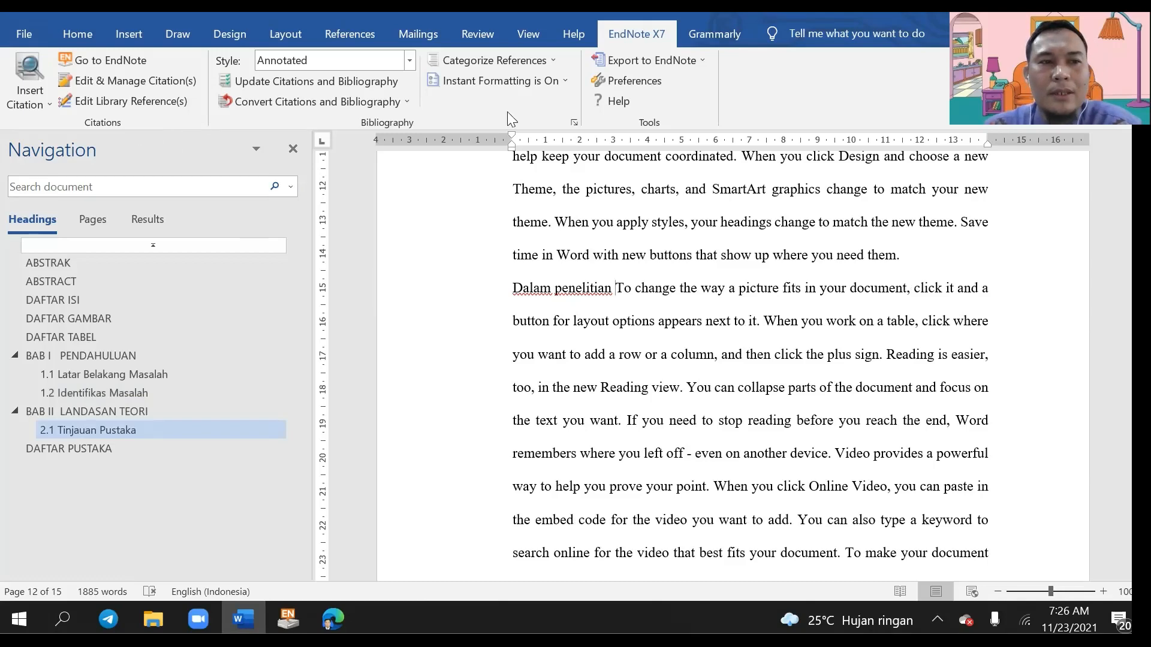
{"action": "left_click", "coordinate": [33, 106]}
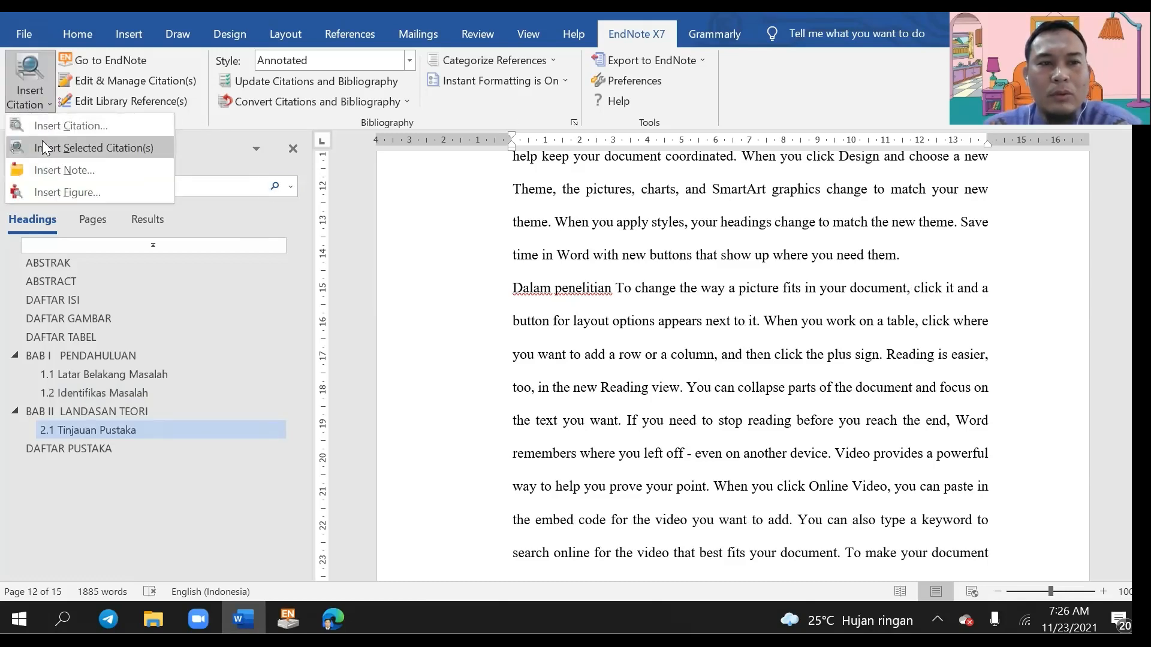
{"action": "left_click", "coordinate": [42, 124]}
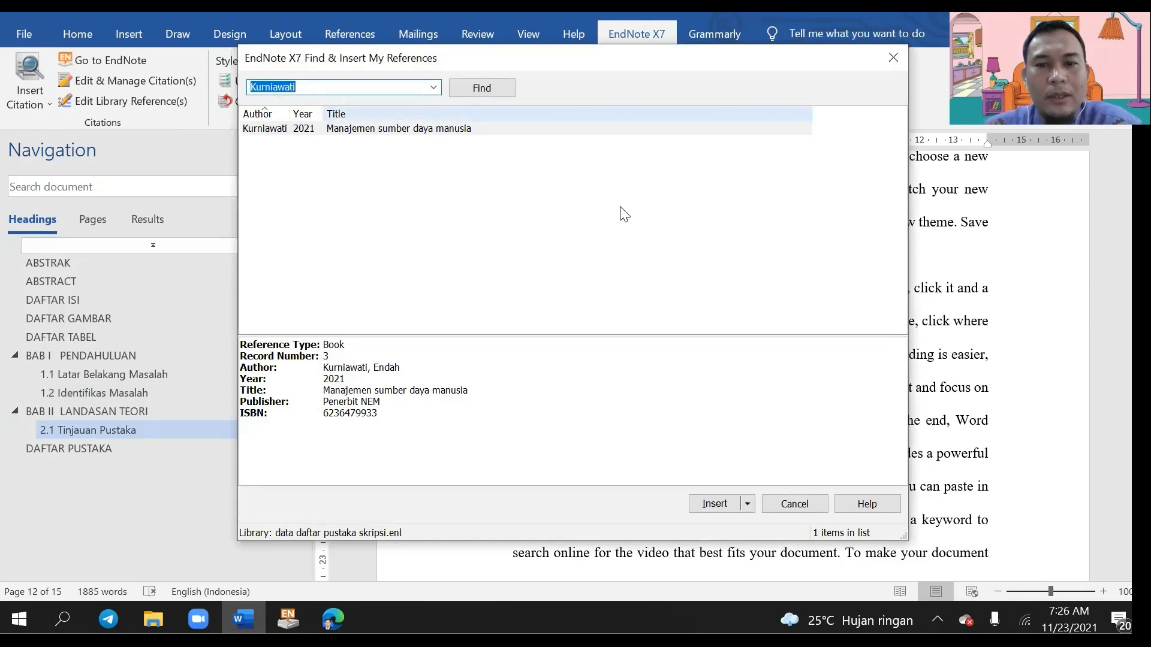
{"action": "left_click", "coordinate": [799, 506]}
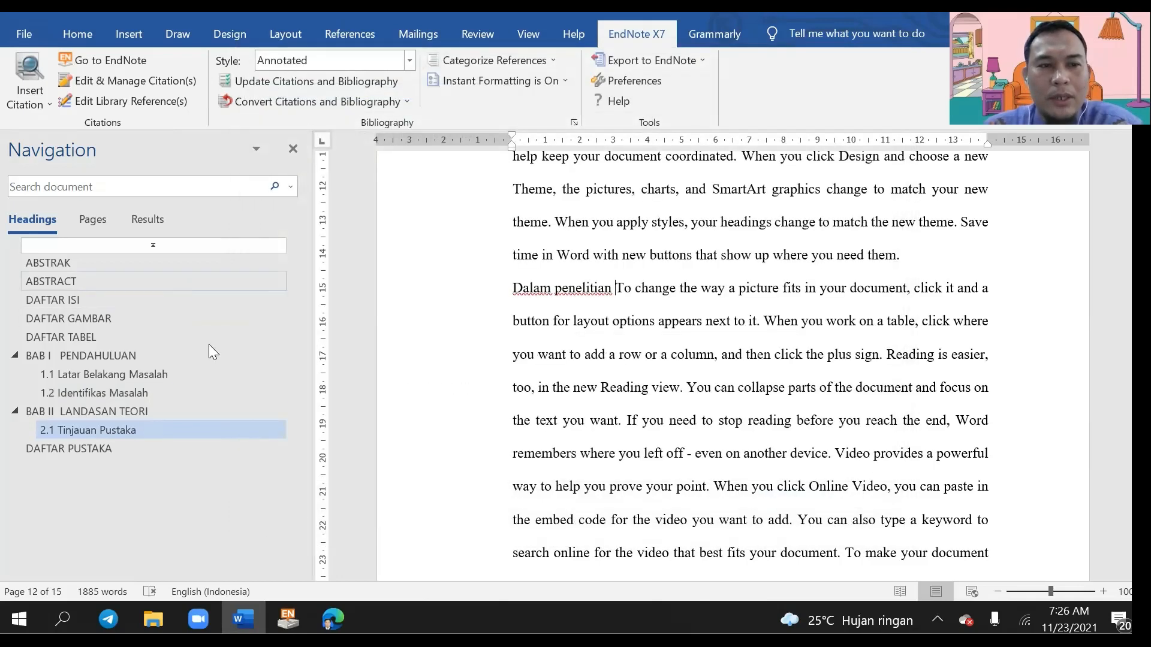
{"action": "left_click", "coordinate": [291, 607]}
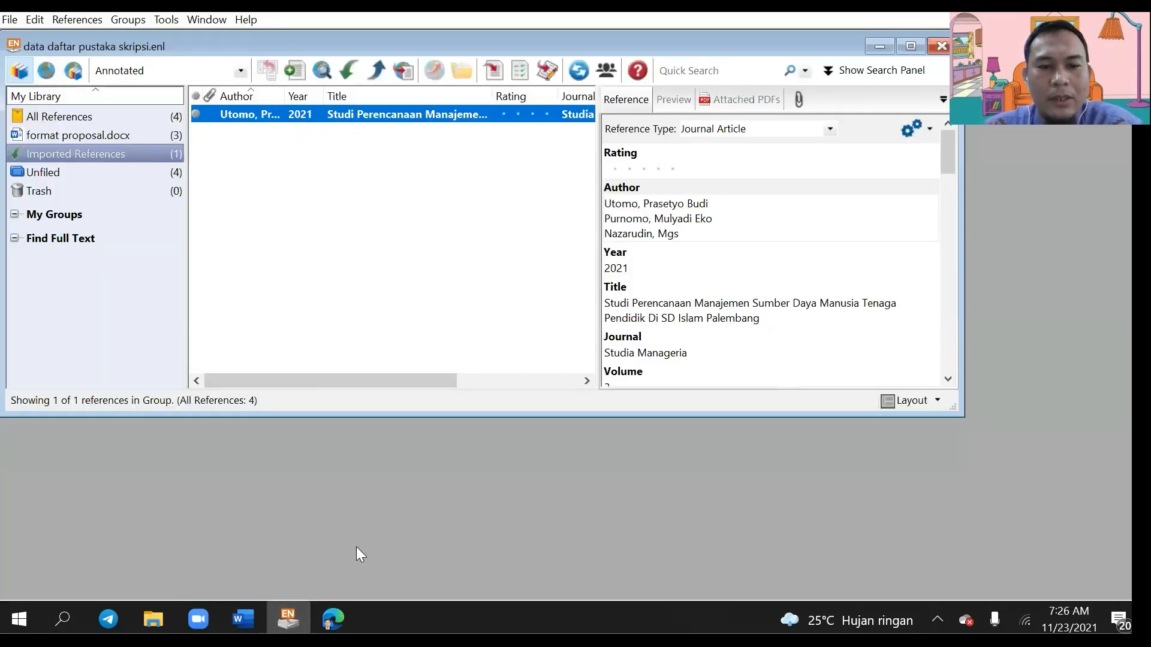
{"action": "left_click", "coordinate": [247, 615]}
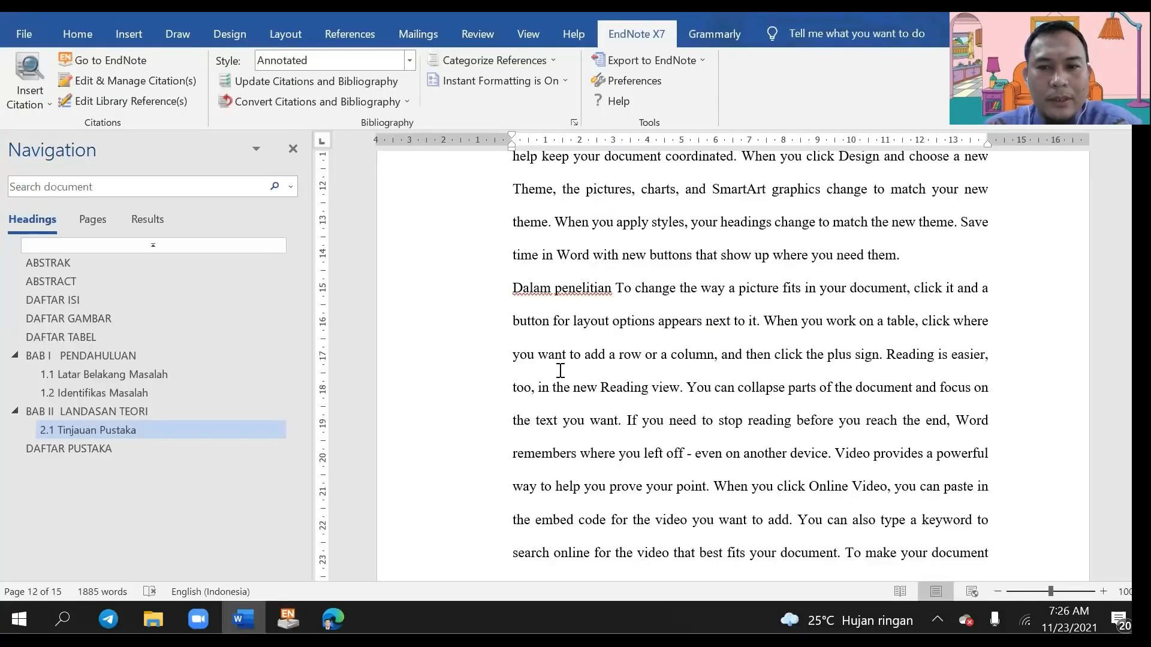
{"action": "left_click", "coordinate": [29, 104]}
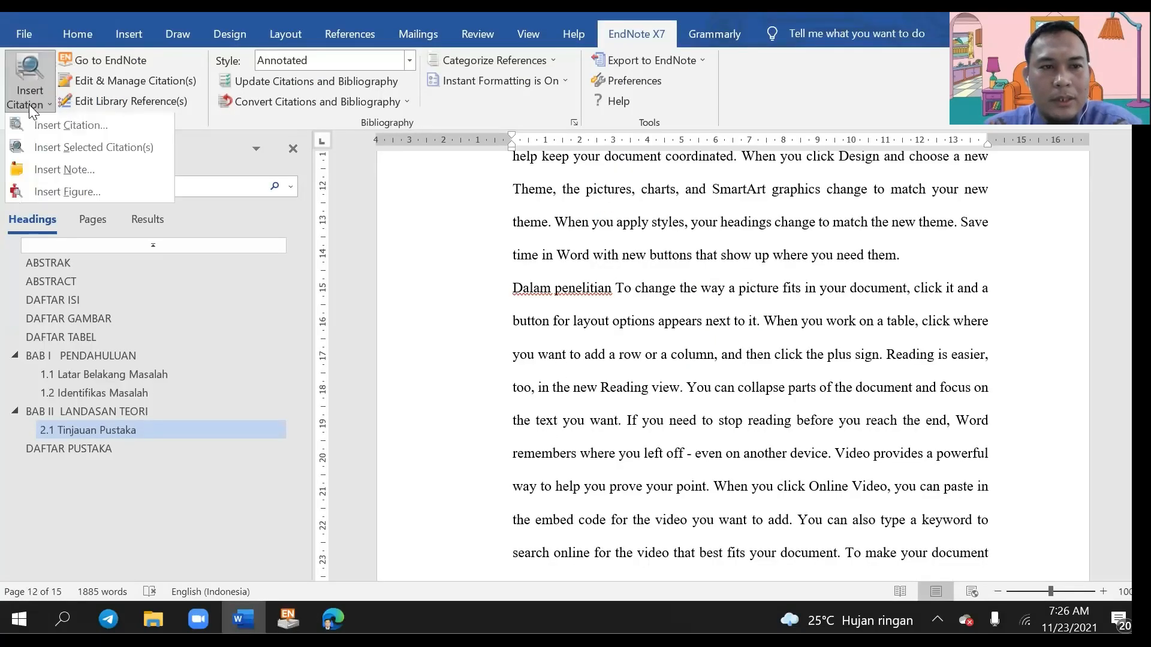
{"action": "left_click", "coordinate": [33, 142]}
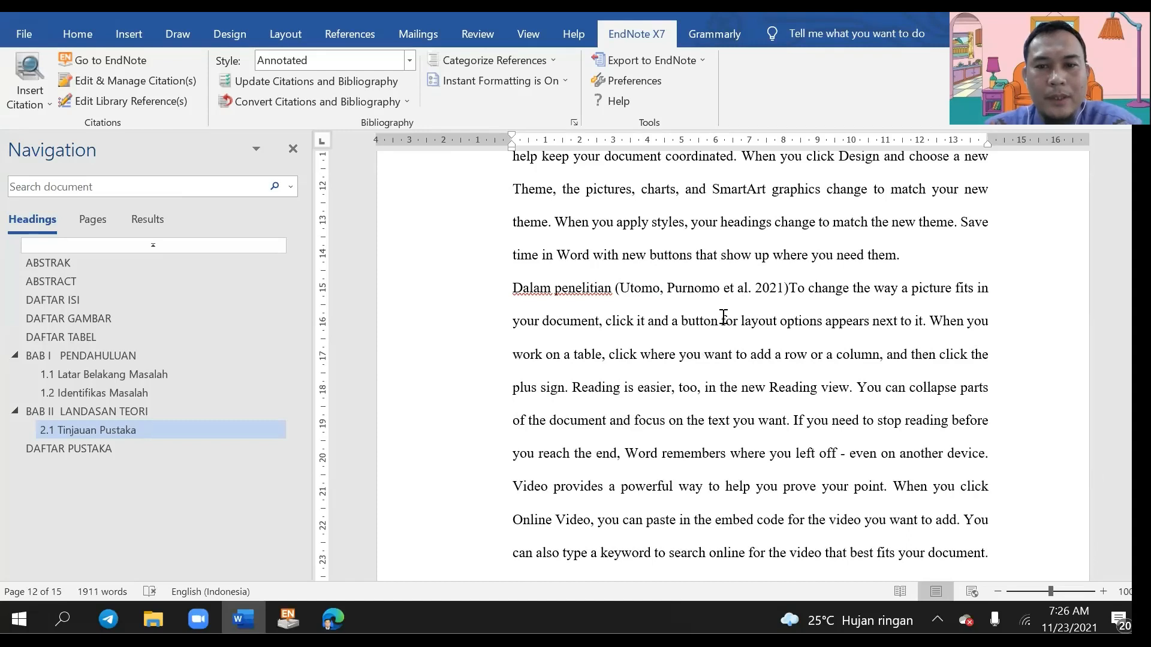
{"action": "left_click", "coordinate": [650, 288]}
Step: Switch the Utomo citation to Author (Year) display, giving 'Utomo, Purnomo et al. (2021)'
{"action": "right_click", "coordinate": [669, 288]}
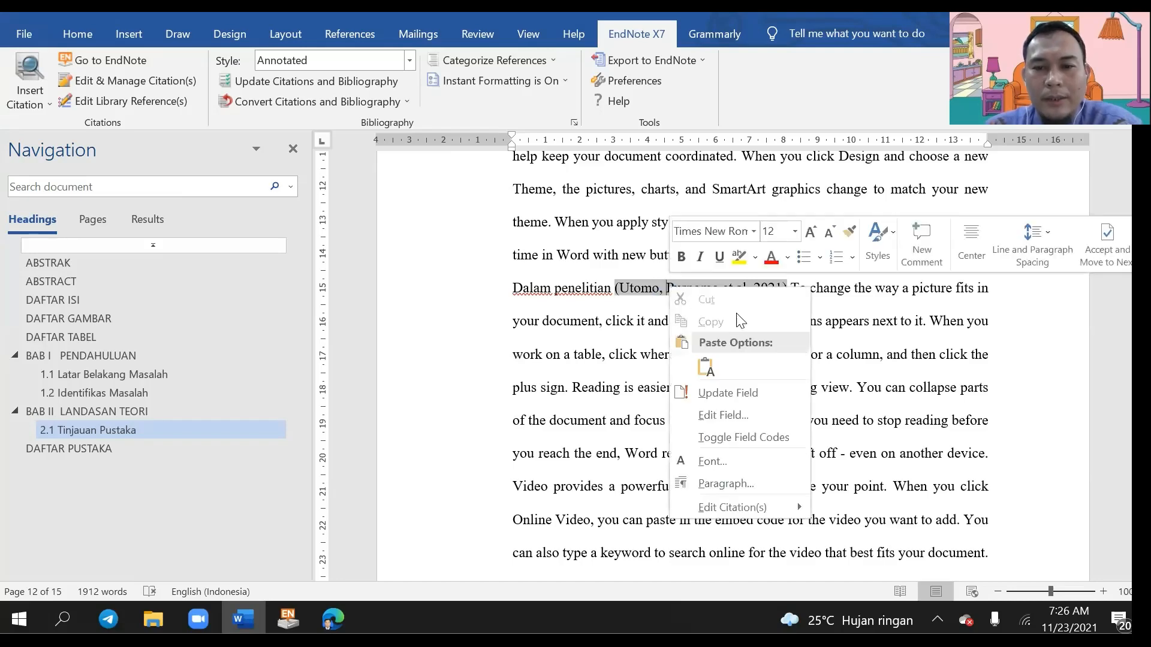
{"action": "mouse_move", "coordinate": [772, 506]}
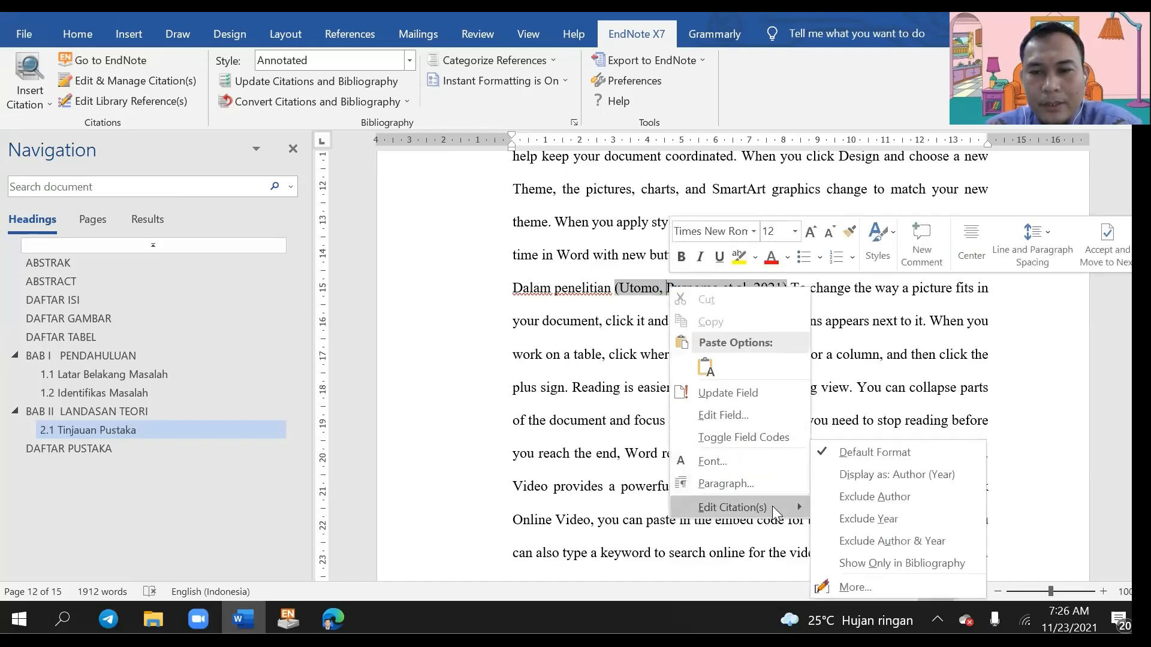
{"action": "left_click", "coordinate": [876, 475]}
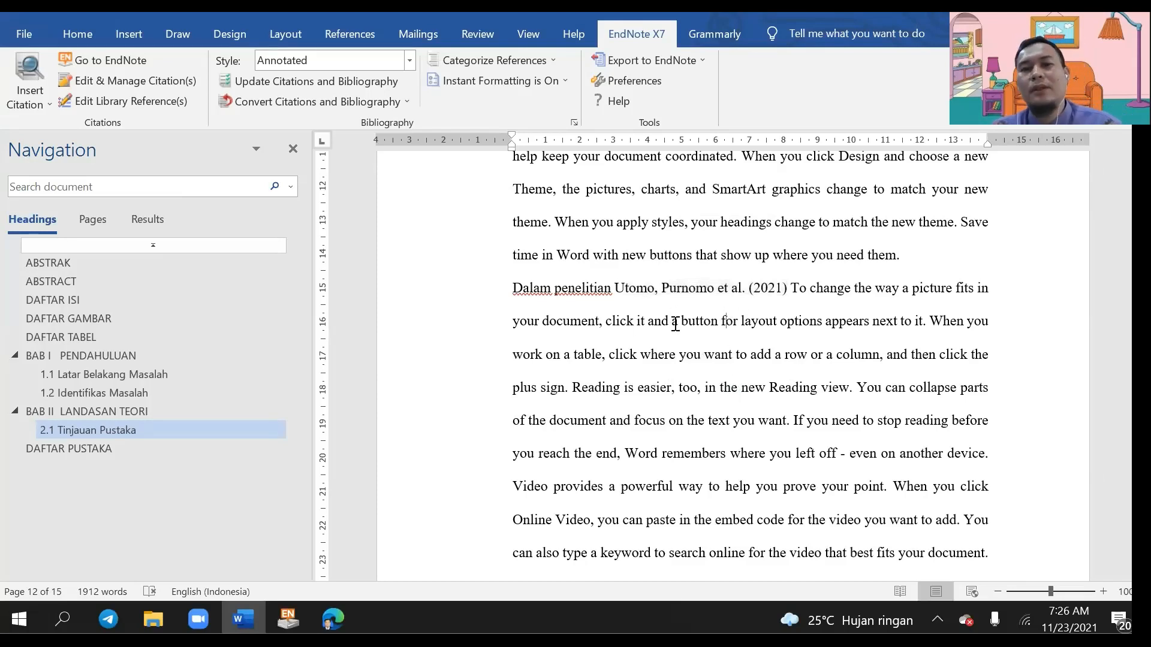
{"action": "left_click", "coordinate": [776, 289]}
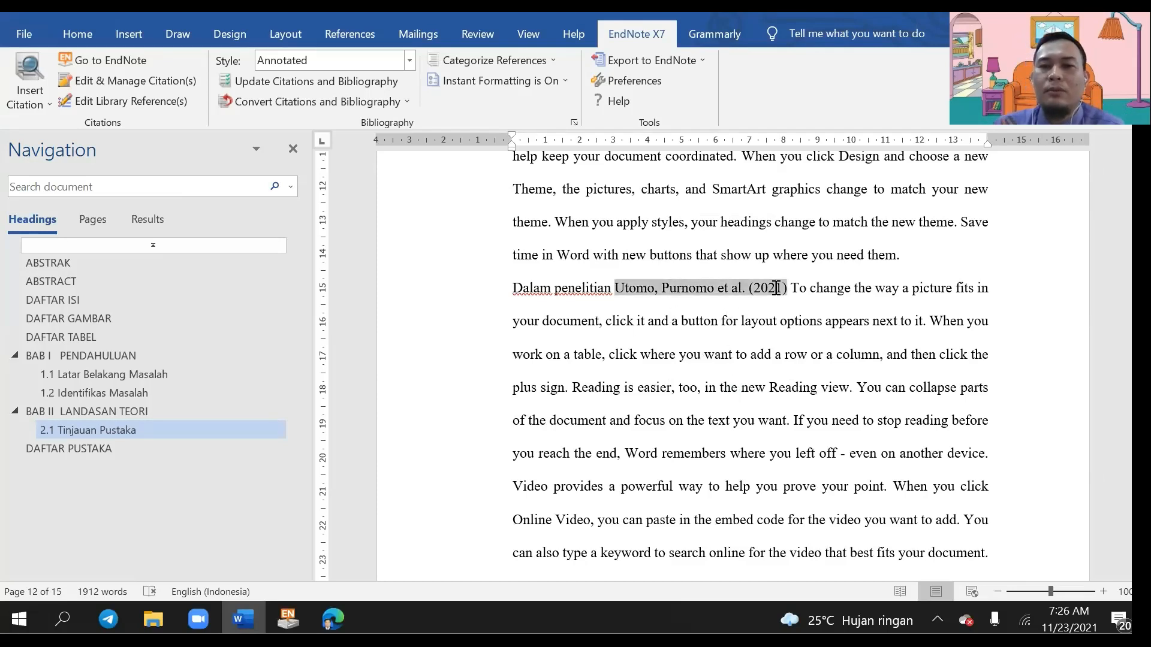
{"action": "scroll", "coordinate": [838, 309], "scroll_direction": "down", "scroll_amount": 10}
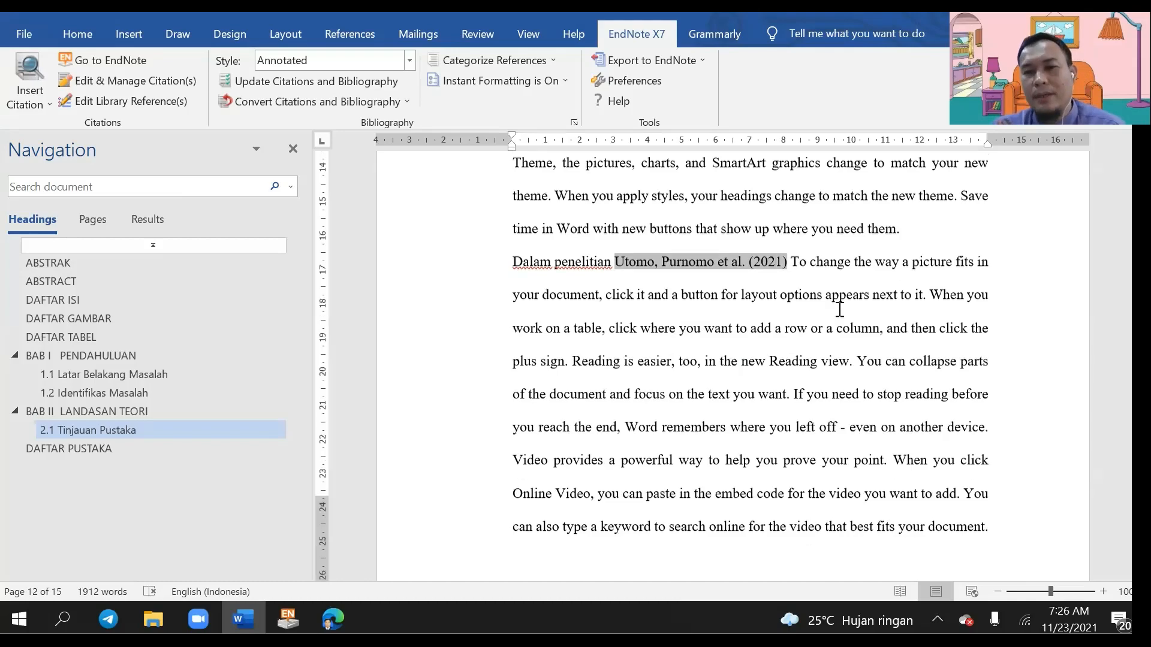
{"action": "scroll", "coordinate": [838, 309], "scroll_direction": "down", "scroll_amount": 5}
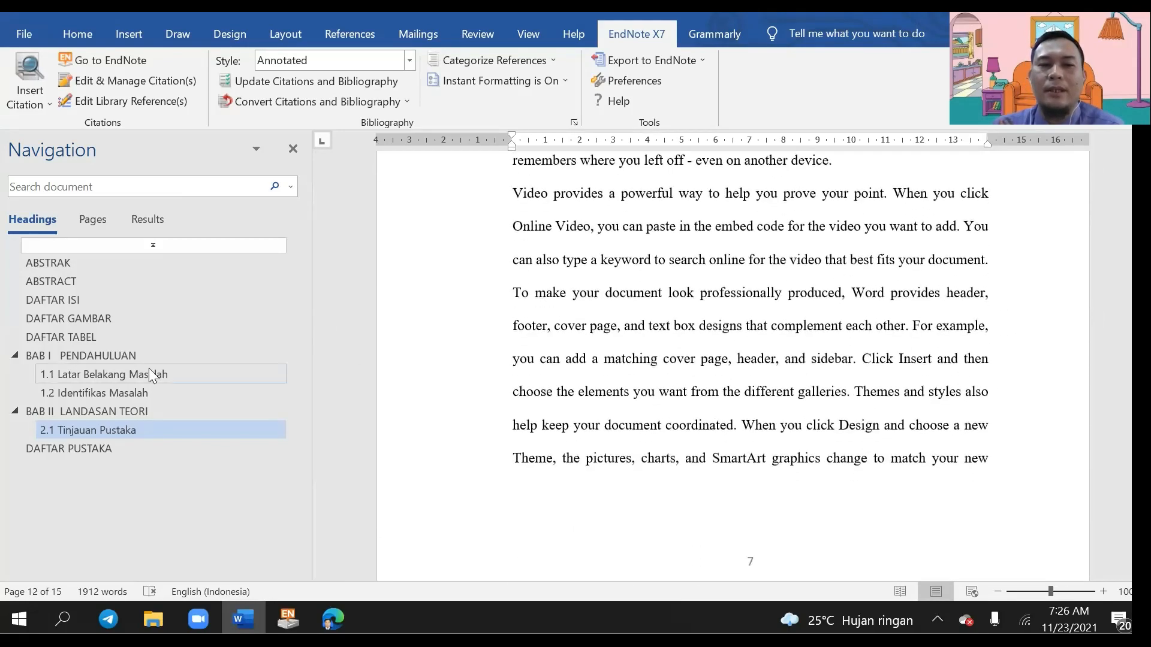
Step: Review the four DAFTAR PUSTAKA entries, then jump to the DAFTAR ISI page
{"action": "left_click", "coordinate": [123, 444]}
{"action": "scroll", "coordinate": [616, 316], "scroll_direction": "down", "scroll_amount": 1}
{"action": "left_click_drag", "start_coordinate": [556, 383], "coordinate": [633, 195]}
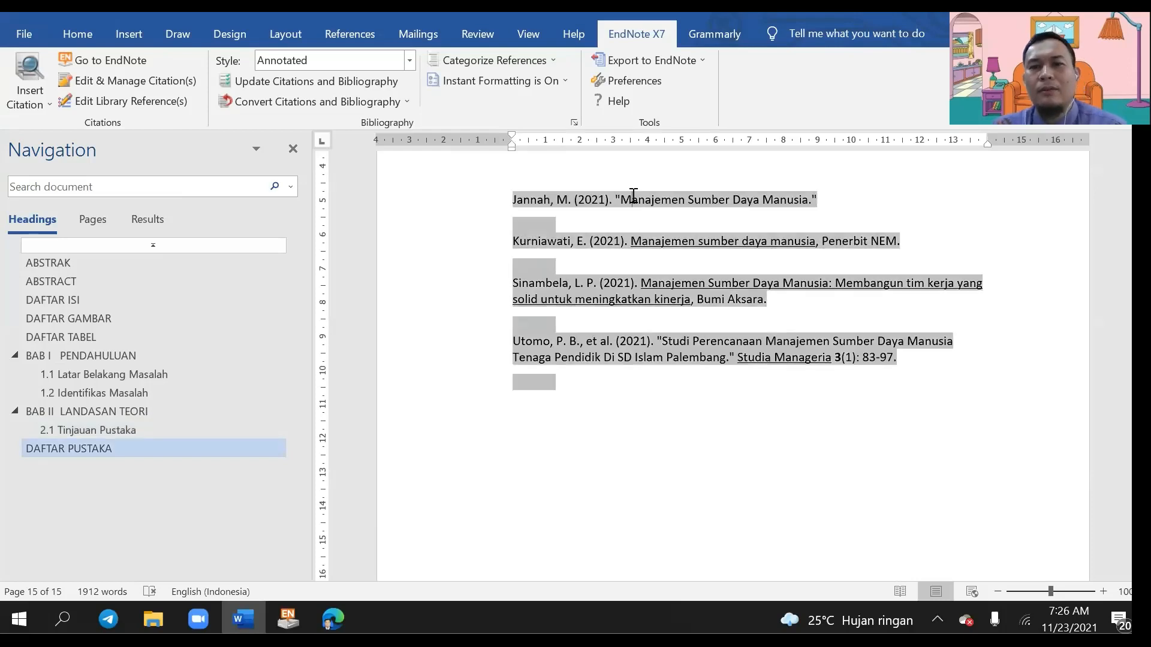
{"action": "scroll", "coordinate": [632, 293], "scroll_direction": "up", "scroll_amount": 3}
{"action": "left_click", "coordinate": [638, 300]}
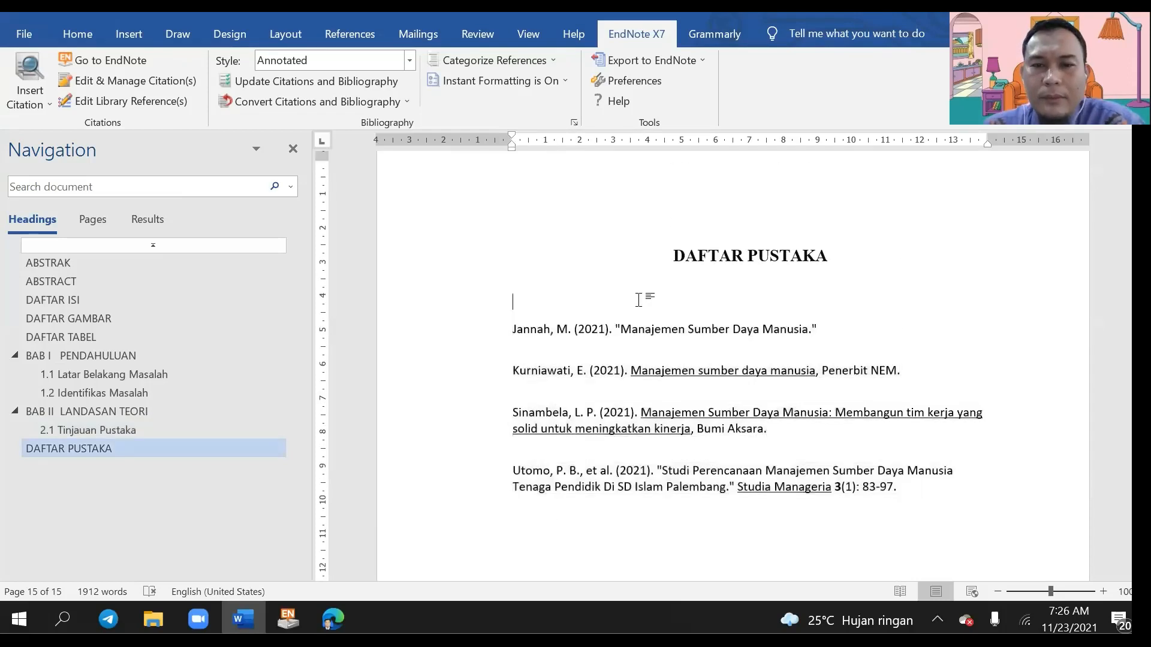
{"action": "scroll", "coordinate": [634, 308], "scroll_direction": "down", "scroll_amount": 2}
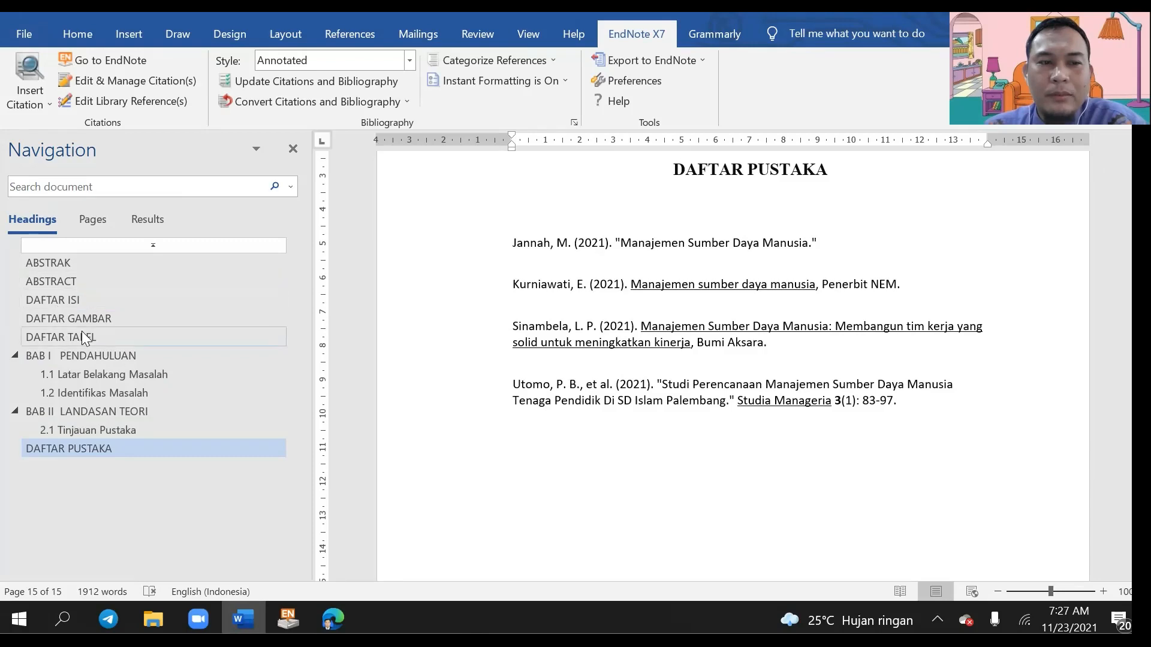
{"action": "left_click", "coordinate": [77, 303]}
{"action": "scroll", "coordinate": [539, 330], "scroll_direction": "up", "scroll_amount": 1}
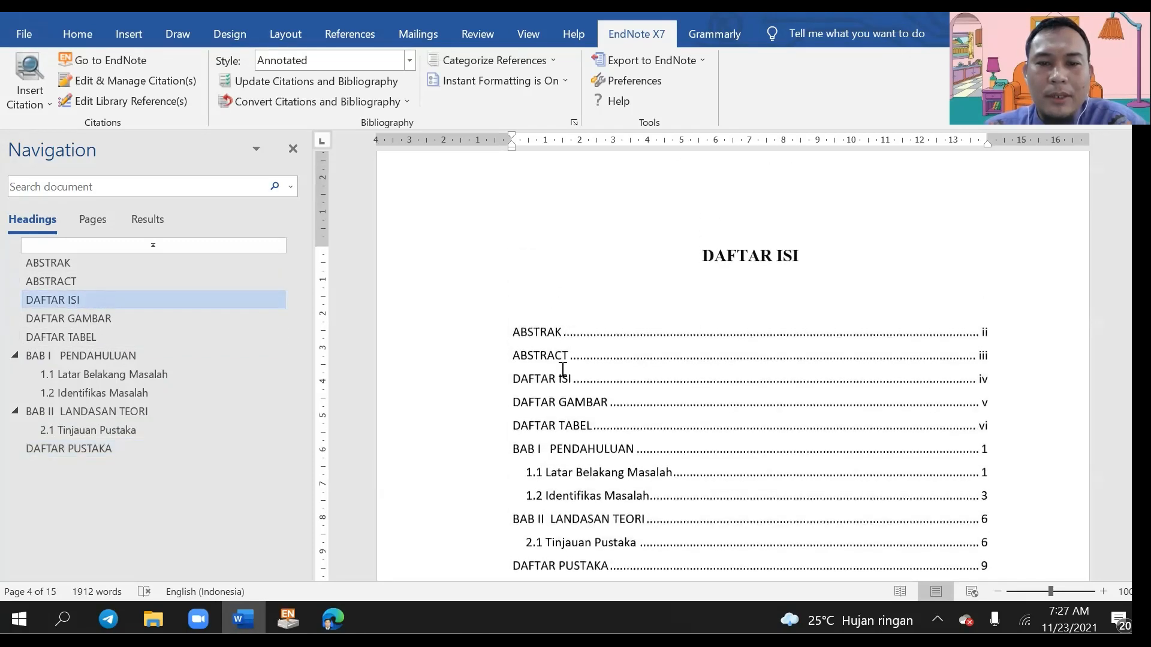
Step: Update the entire DAFTAR ISI table of contents, then return to DAFTAR PUSTAKA
{"action": "scroll", "coordinate": [563, 369], "scroll_direction": "down", "scroll_amount": 2}
{"action": "left_click", "coordinate": [571, 249]}
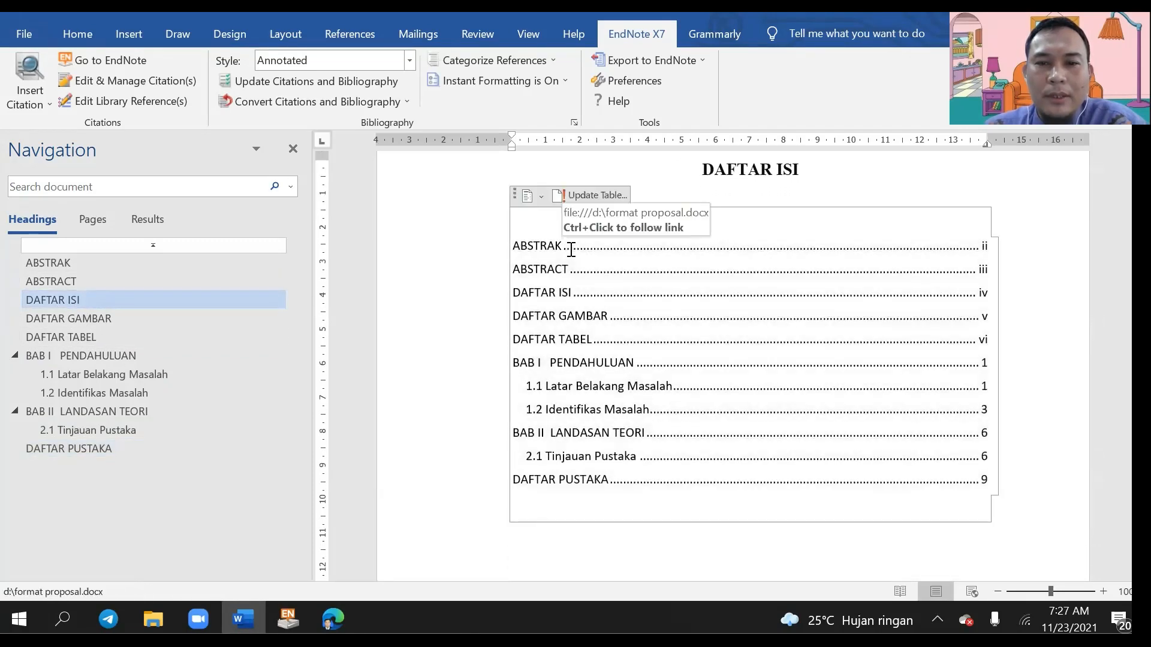
{"action": "right_click", "coordinate": [571, 249]}
{"action": "left_click", "coordinate": [611, 359]}
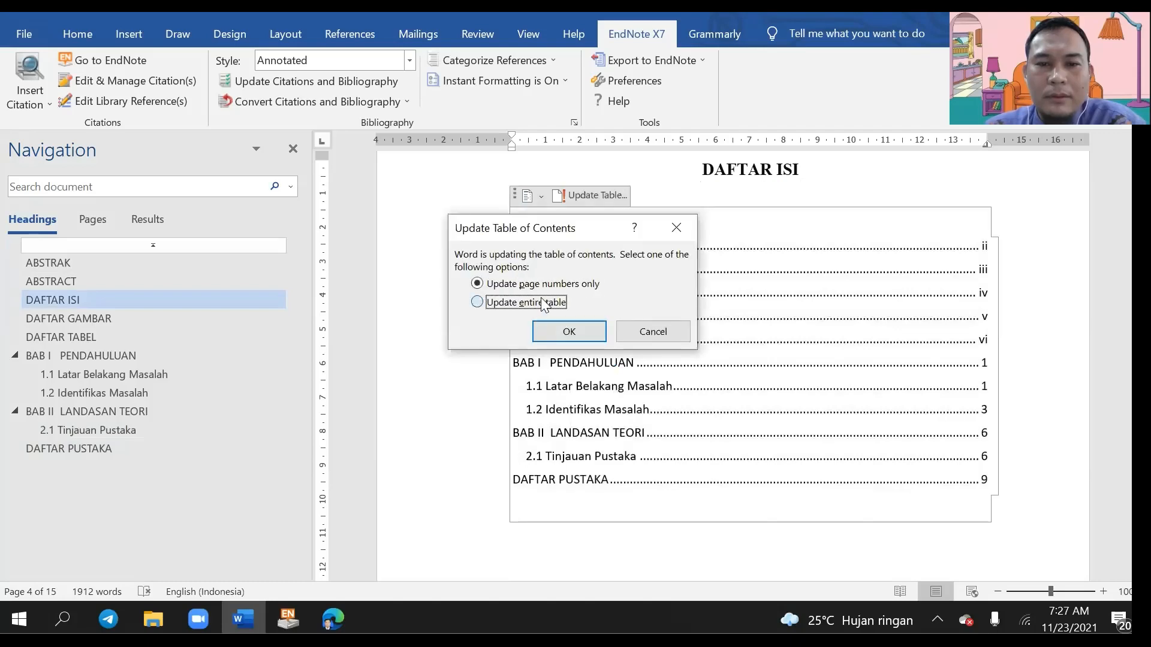
{"action": "left_click", "coordinate": [477, 301]}
{"action": "left_click", "coordinate": [544, 324]}
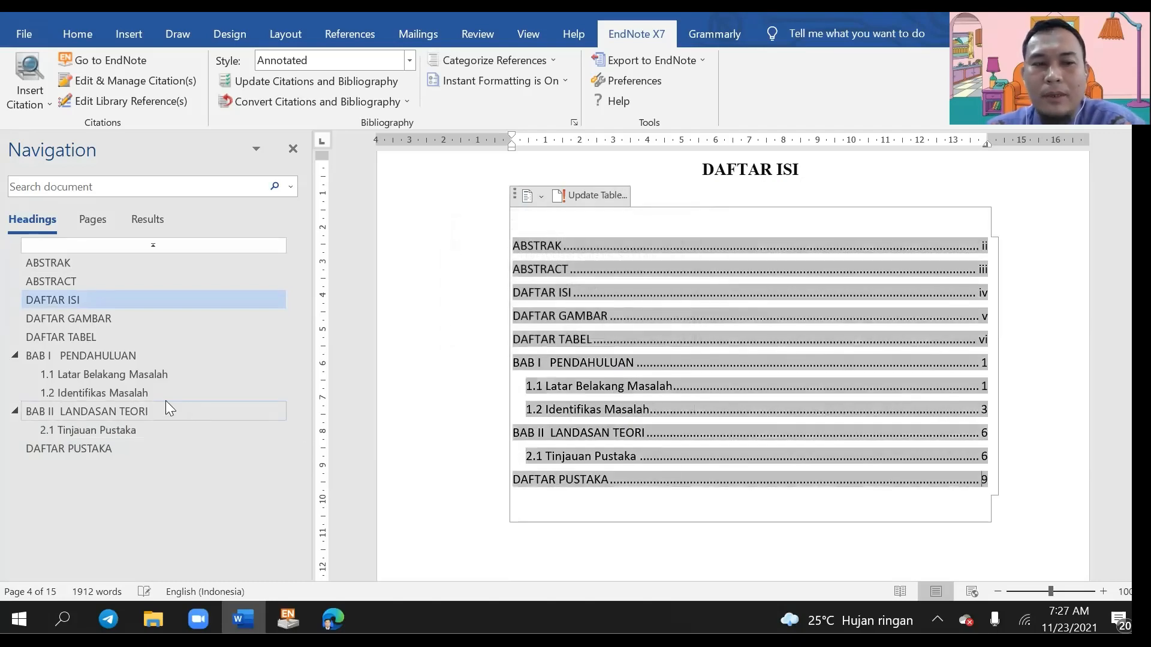
{"action": "left_click", "coordinate": [120, 447]}
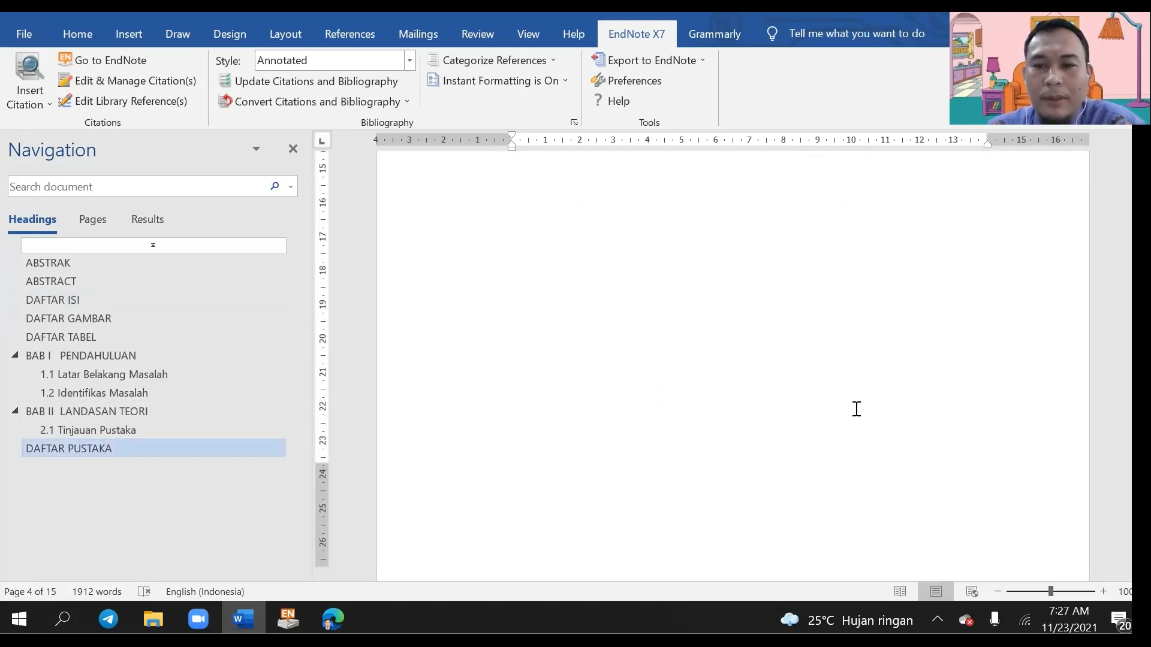